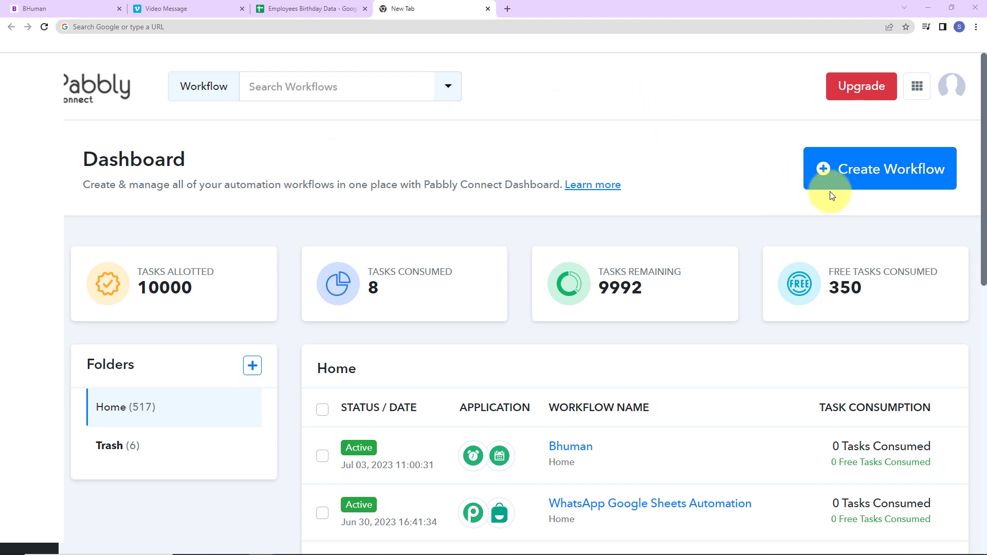
# Create a workflow named "Send Personalized Birthday Video using BHuman.ai".
pyautogui.click(849, 172)
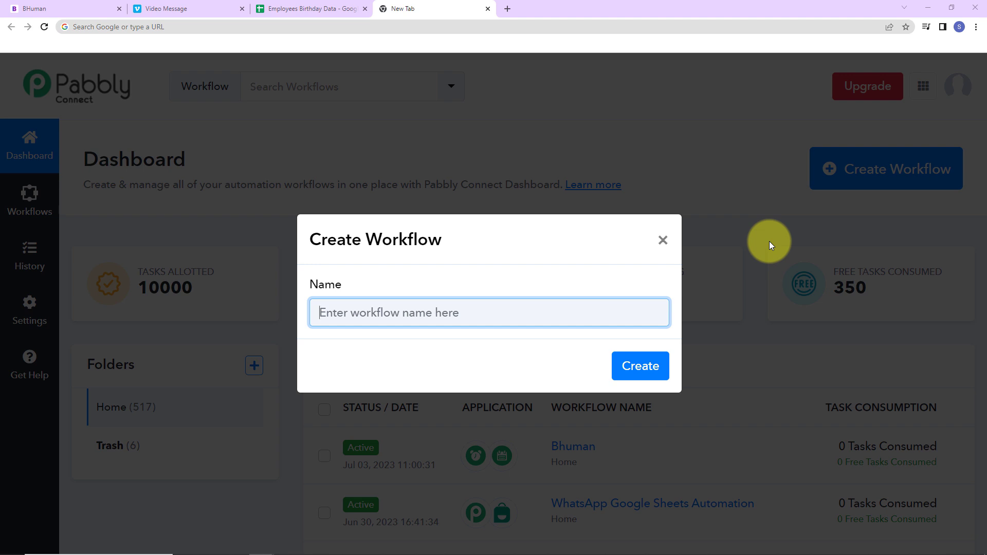
pyautogui.write('Send Personalized Birthday Video using BHuman.ai')
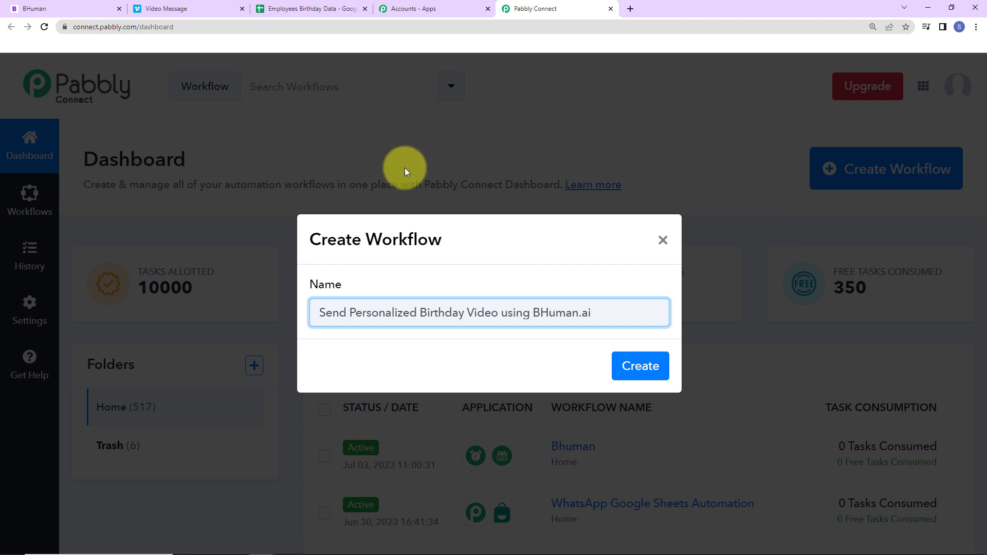
pyautogui.click(641, 364)
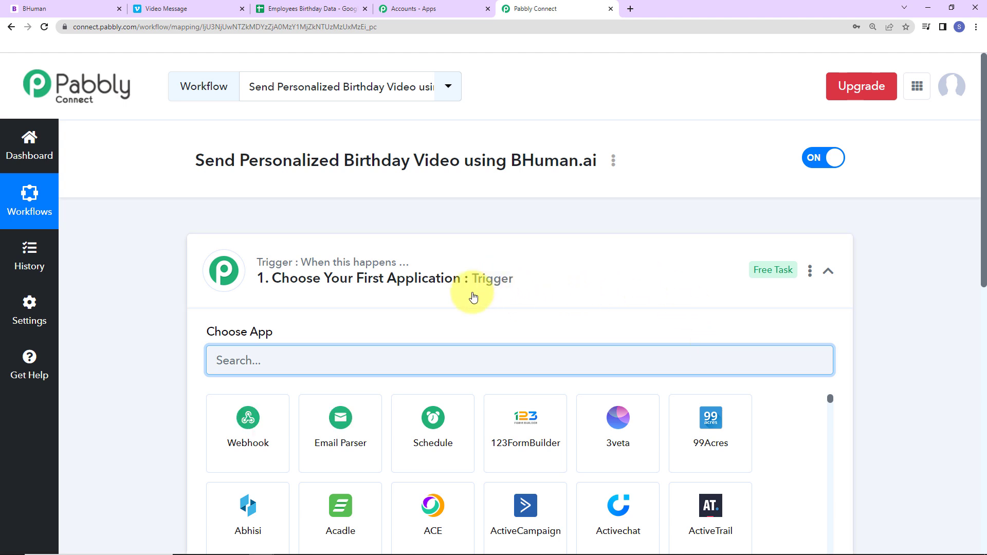
# Look over the trigger and action sections of the new workflow.
pyautogui.scroll(-1, 527, 309)
pyautogui.scroll(-2, 528, 339)
pyautogui.scroll(-3, 669, 519)
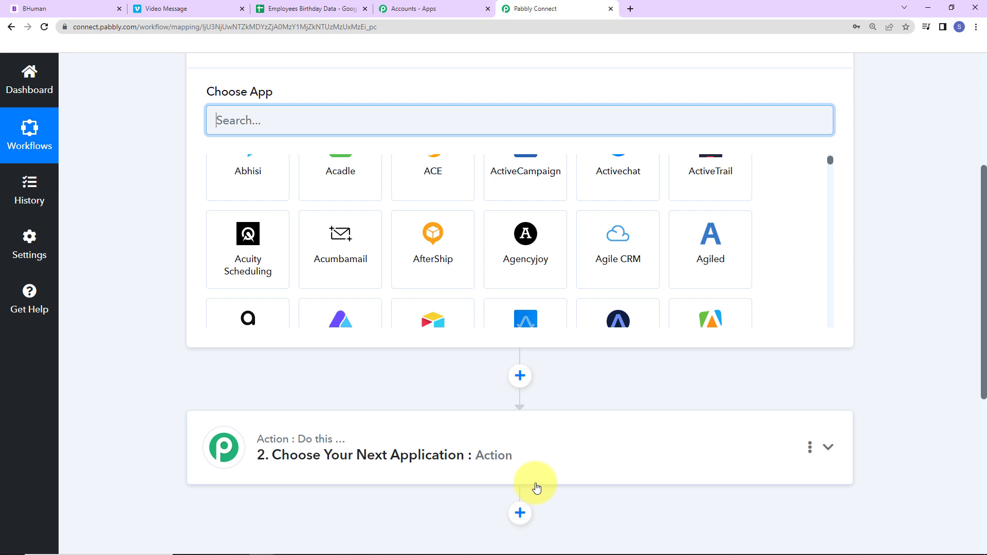
pyautogui.scroll(2, 892, 406)
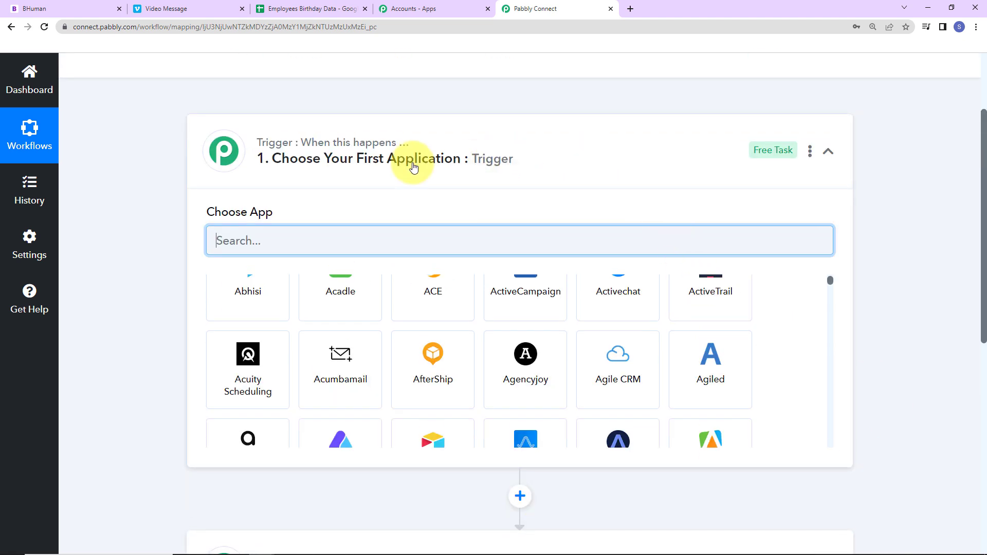
pyautogui.scroll(-2, 551, 186)
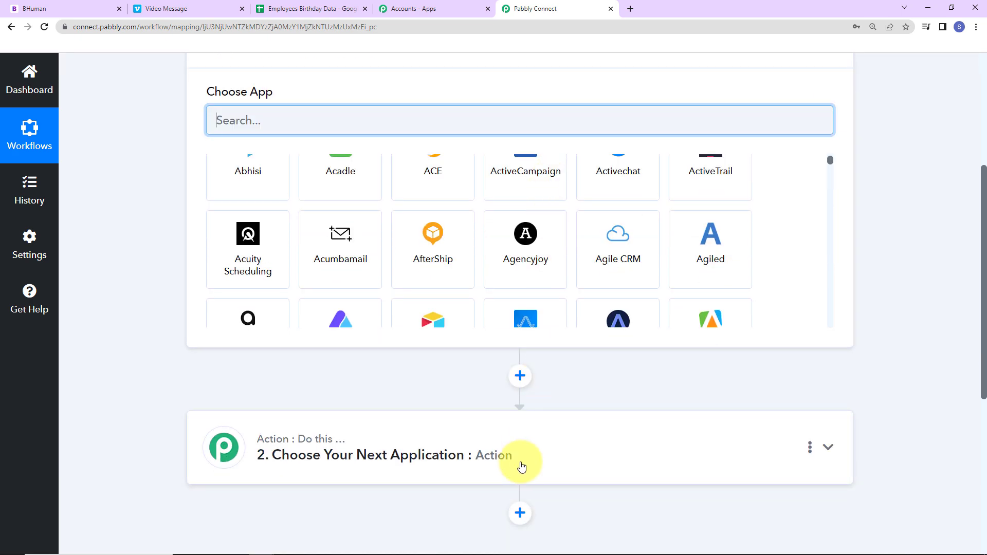
pyautogui.moveTo(330, 446)
pyautogui.scroll(2, 578, 463)
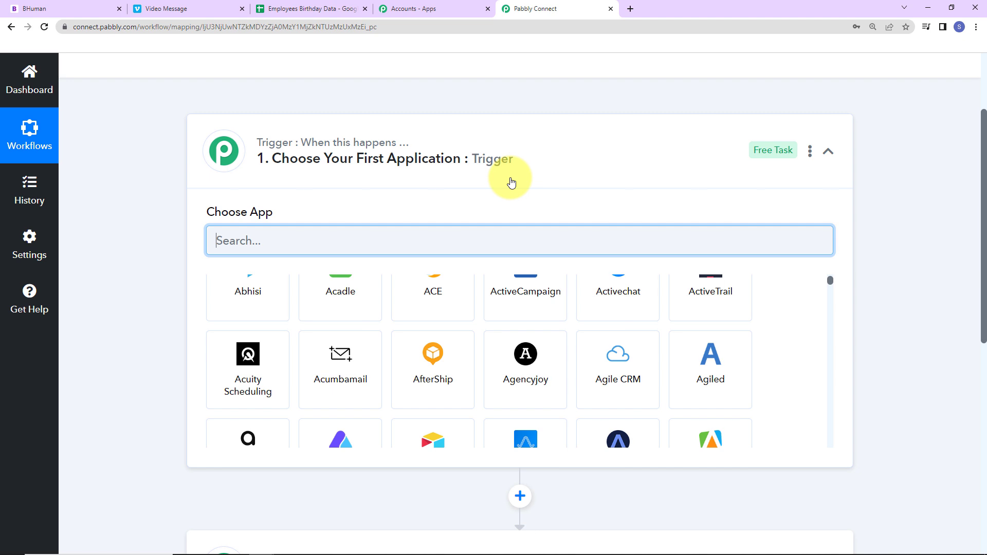
# Choose Schedule by Pabbly as the trigger app and set the workflow to run every day.
pyautogui.write('sche')
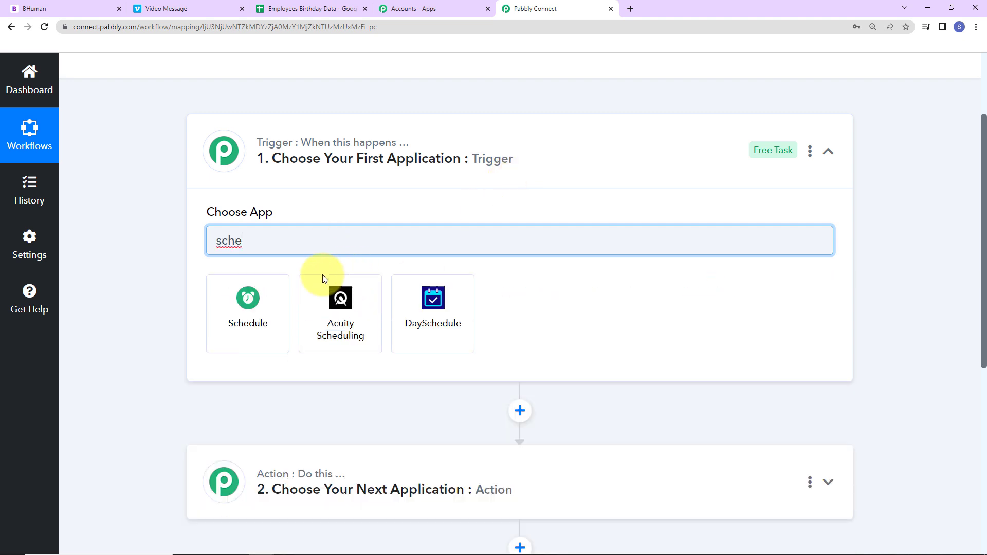
pyautogui.click(279, 295)
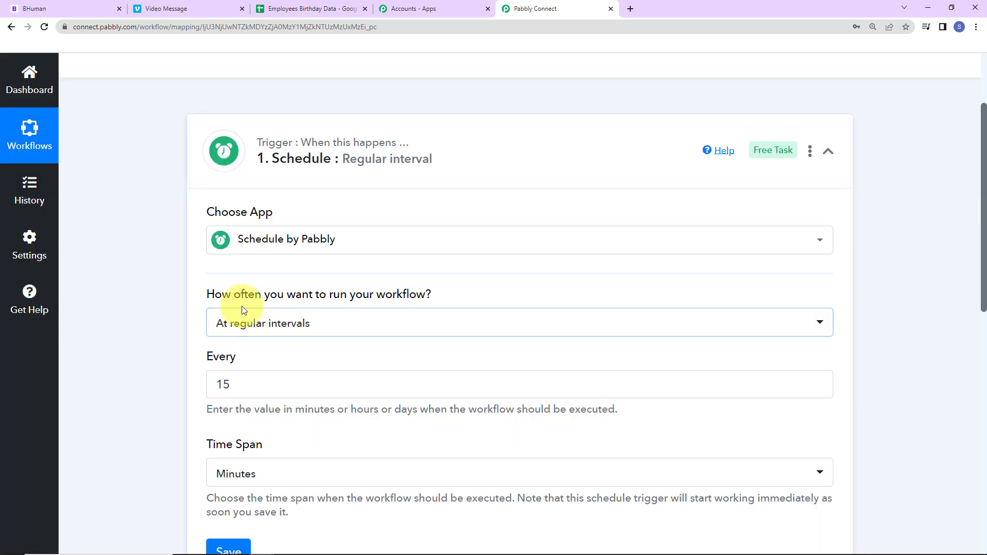
pyautogui.click(348, 325)
pyautogui.click(251, 444)
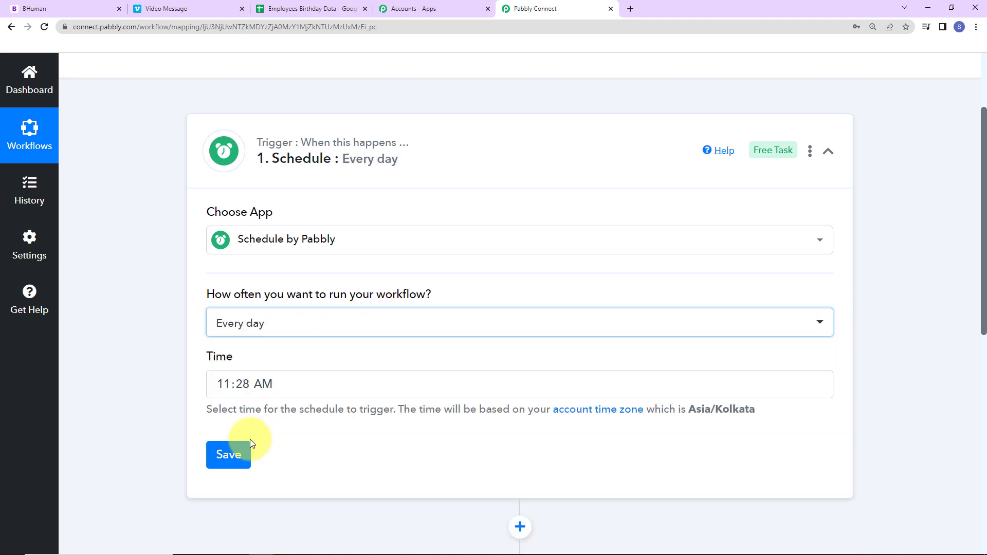
# Set the daily schedule's trigger time to 10:00 AM and save the trigger.
pyautogui.scroll(-2, 221, 381)
pyautogui.click(228, 276)
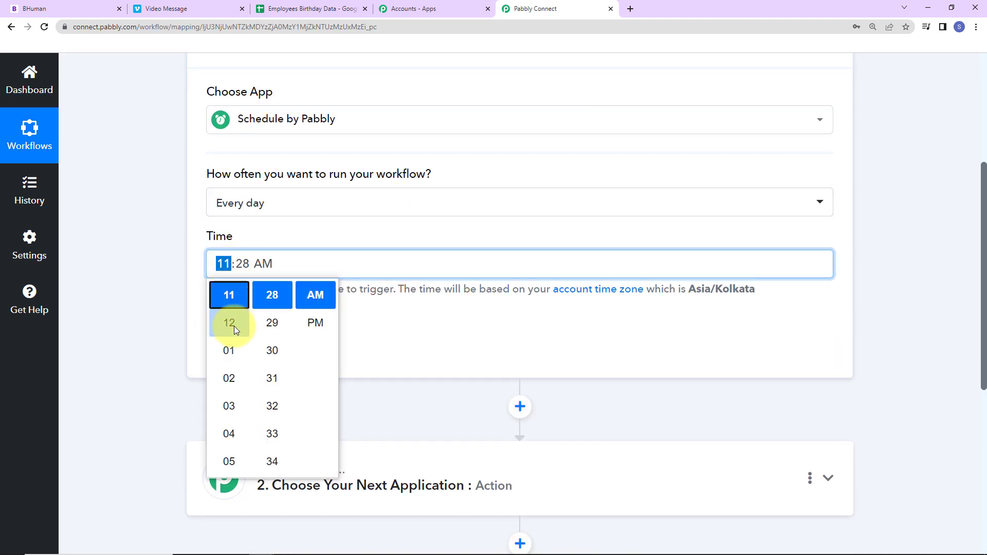
pyautogui.scroll(-2, 232, 335)
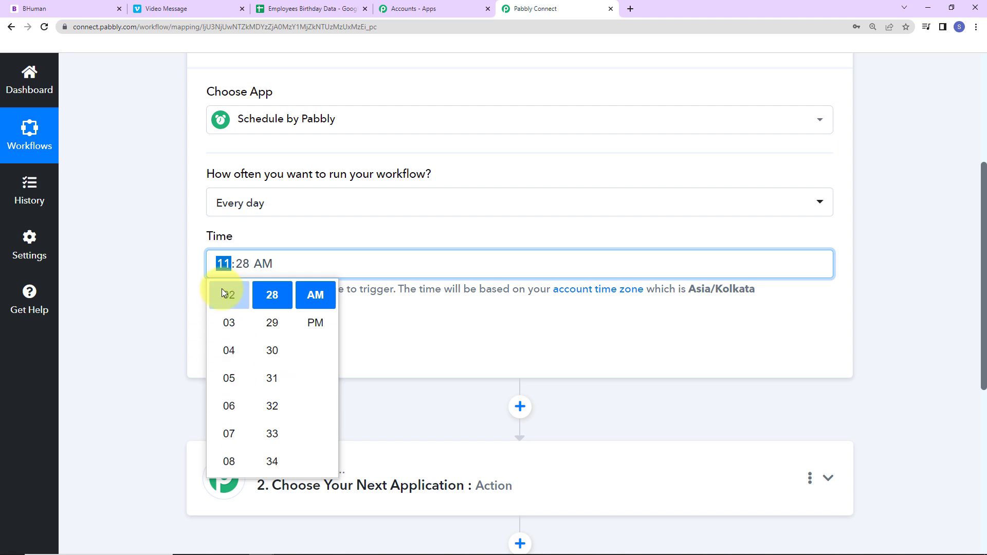
pyautogui.click(224, 267)
pyautogui.write('10:00')
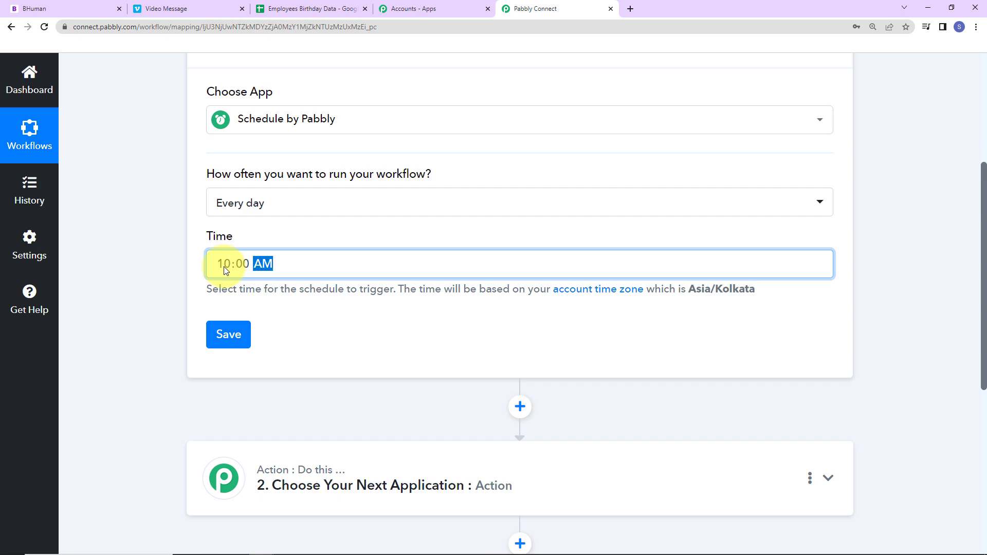
pyautogui.click(228, 334)
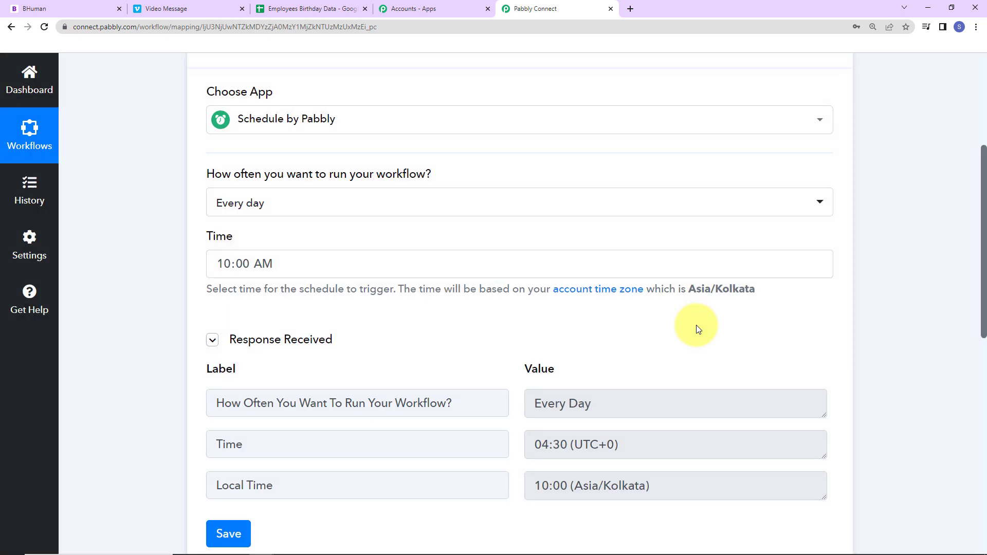
# Set the second step to Date/Time Formatter by Pabbly with the Current Date action event and connect it.
pyautogui.scroll(-2, 697, 325)
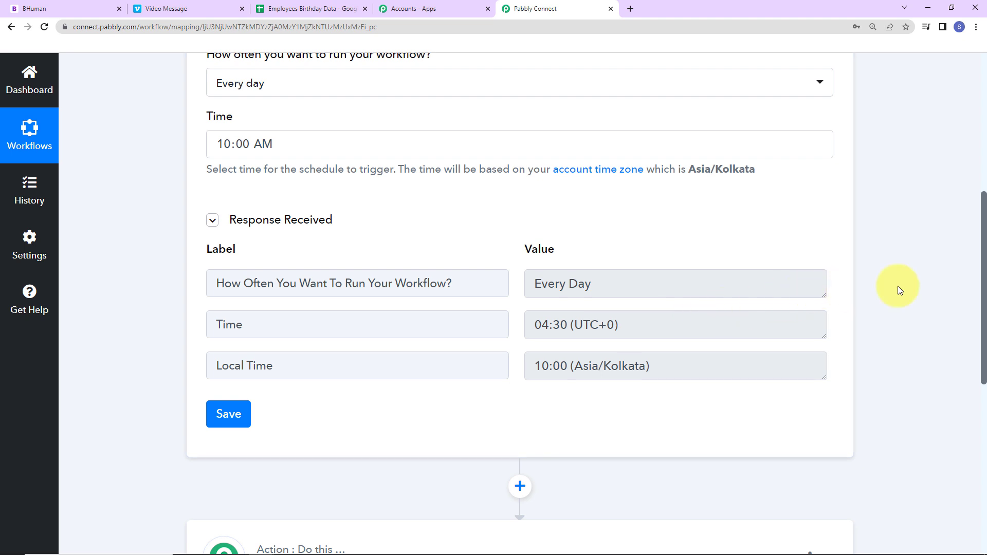
pyautogui.scroll(-2, 900, 290)
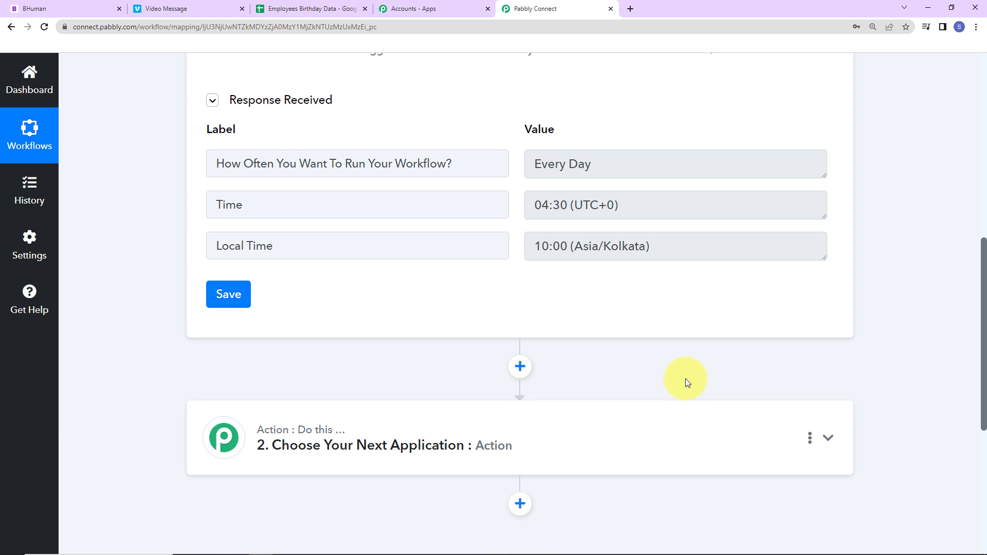
pyautogui.scroll(-4, 688, 381)
pyautogui.click(361, 212)
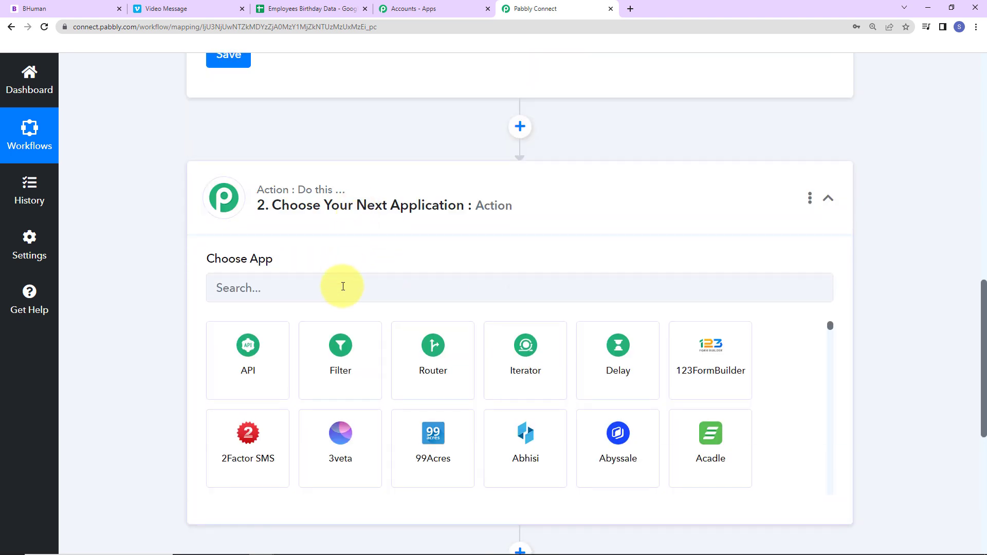
pyautogui.click(342, 290)
pyautogui.write('date')
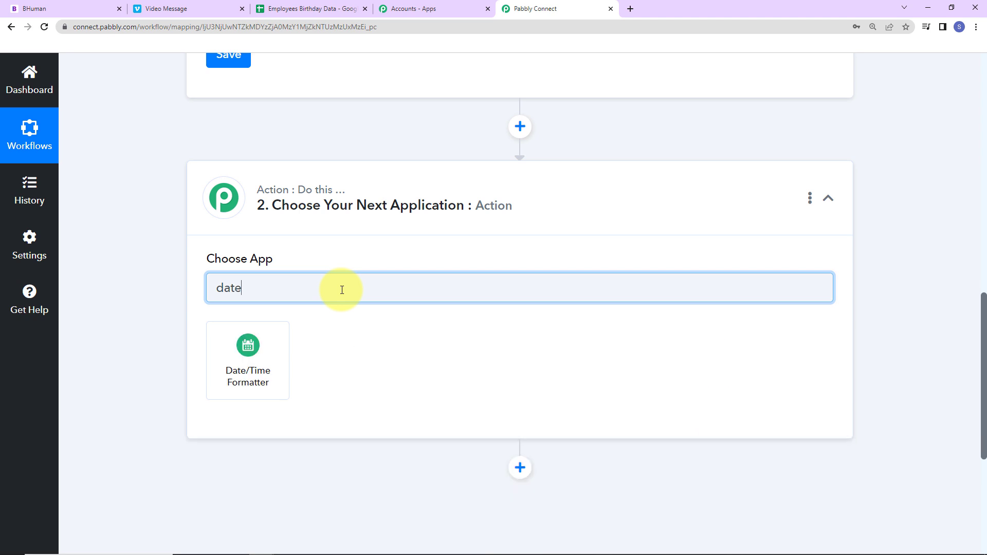
pyautogui.click(256, 354)
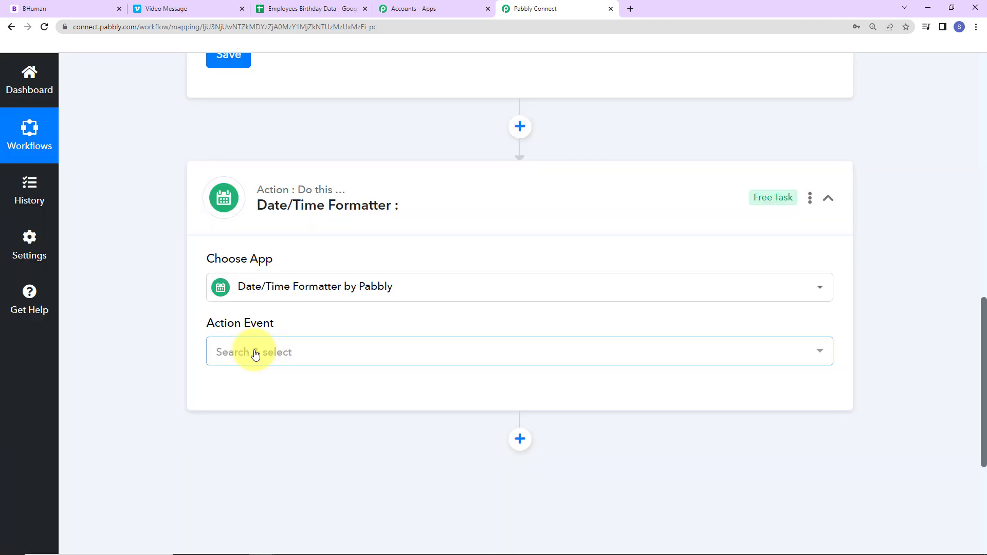
pyautogui.click(255, 354)
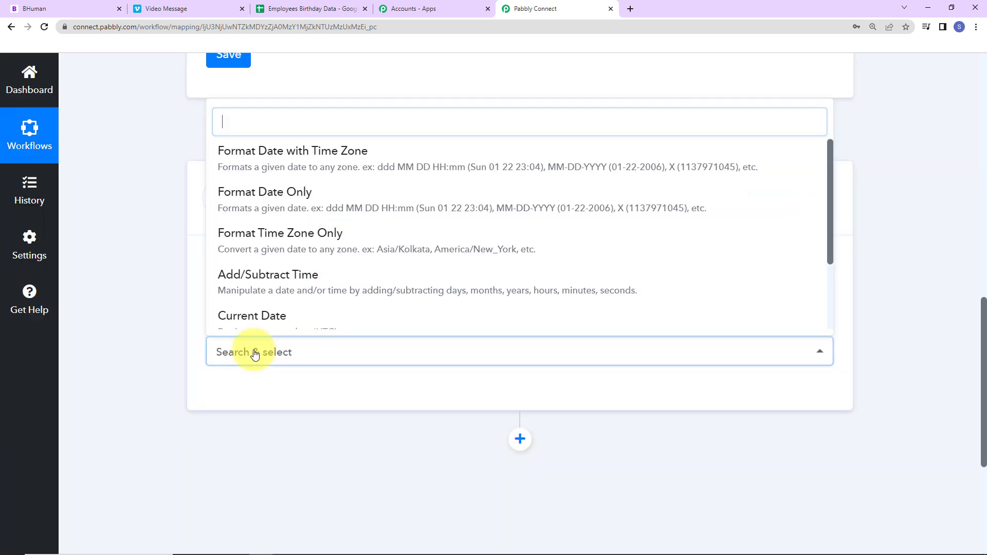
pyautogui.click(251, 323)
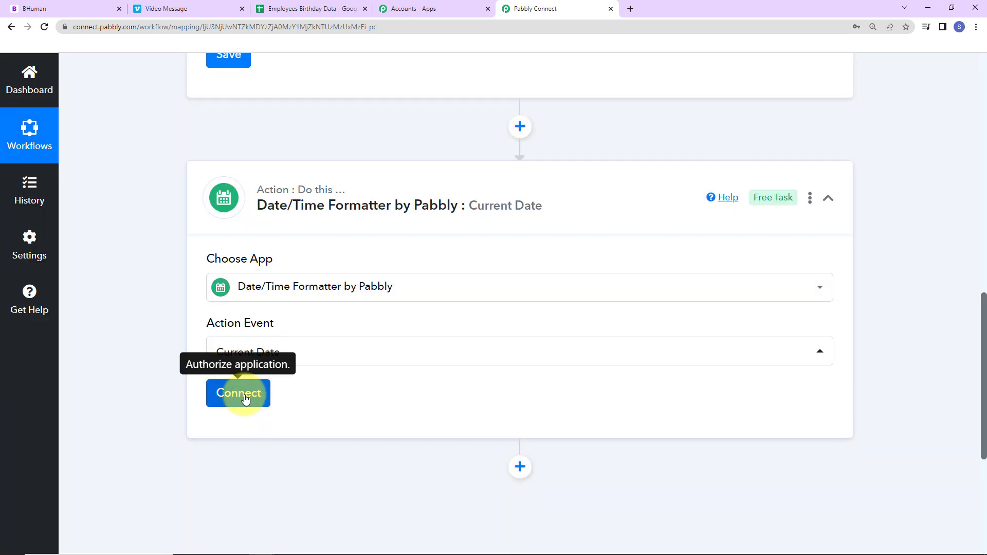
pyautogui.click(249, 398)
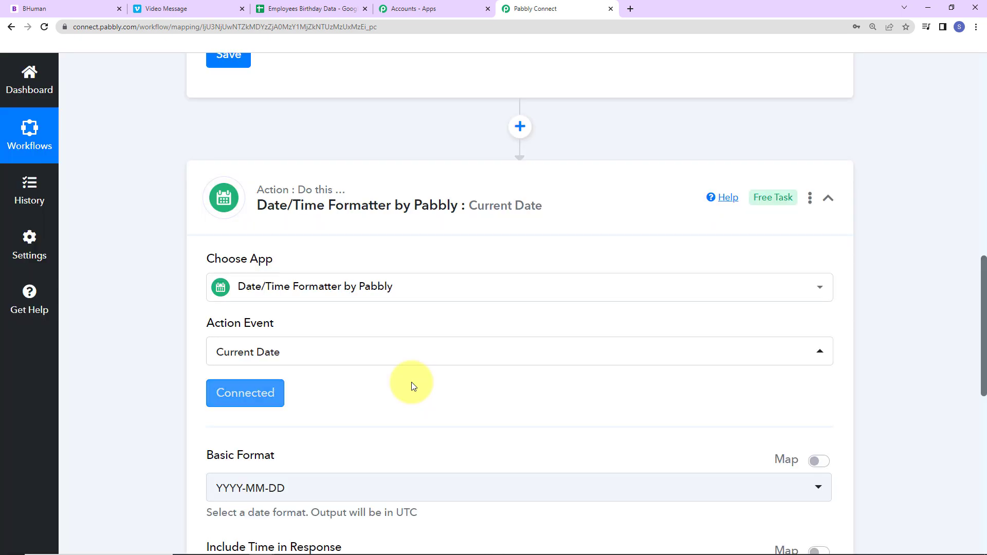
# Set the current date's basic format to DD/MM/YYYY, then save the action and send a test request.
pyautogui.scroll(-5, 411, 384)
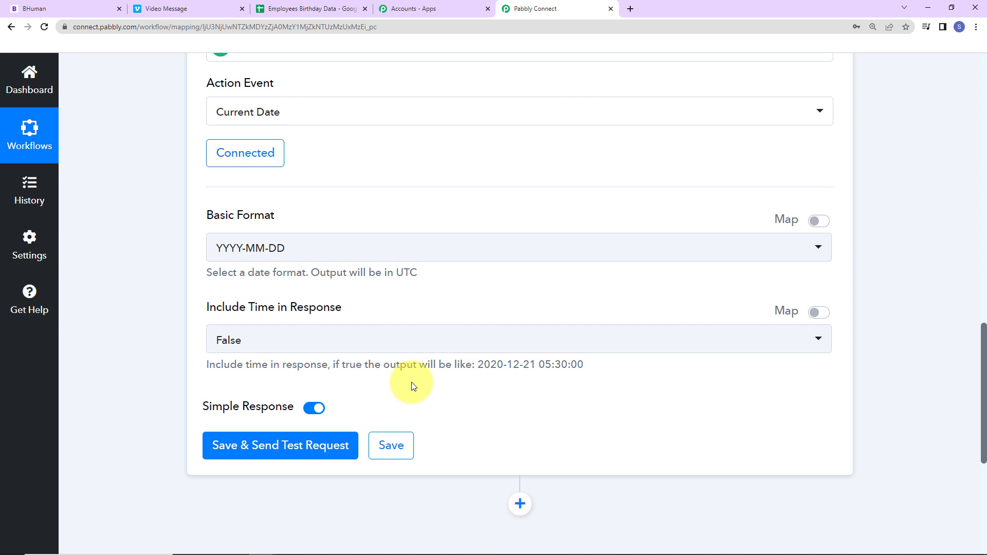
pyautogui.click(360, 256)
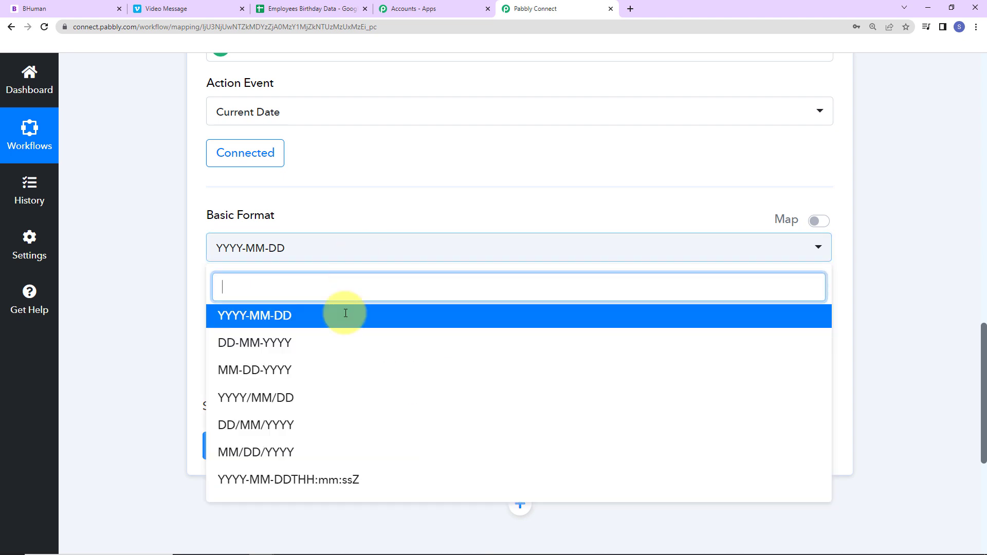
pyautogui.click(288, 427)
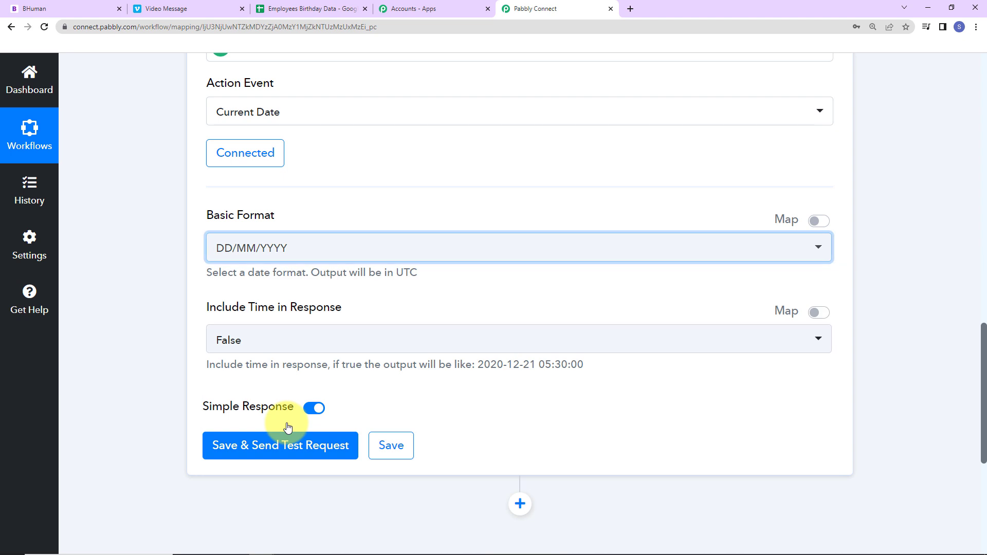
pyautogui.click(258, 455)
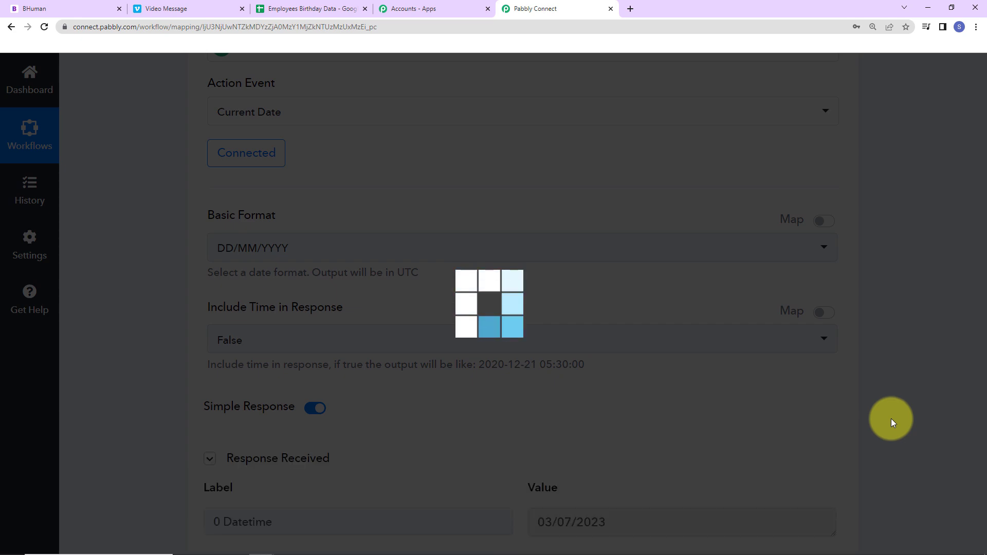
pyautogui.scroll(-5, 891, 416)
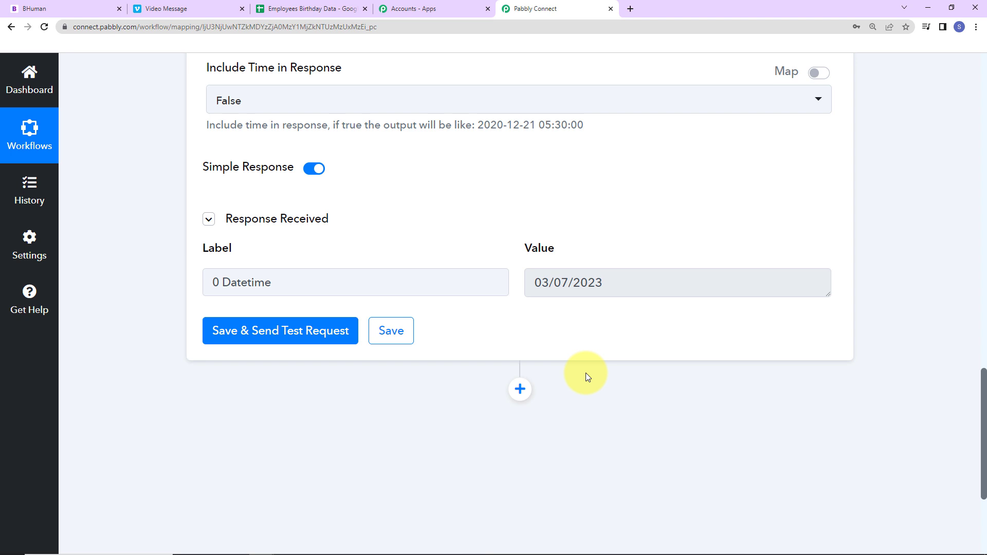
# Add a Google Sheets action after the date formatter with the Lookup Spreadsheet Rows event and open its connection settings.
pyautogui.scroll(-3, 585, 373)
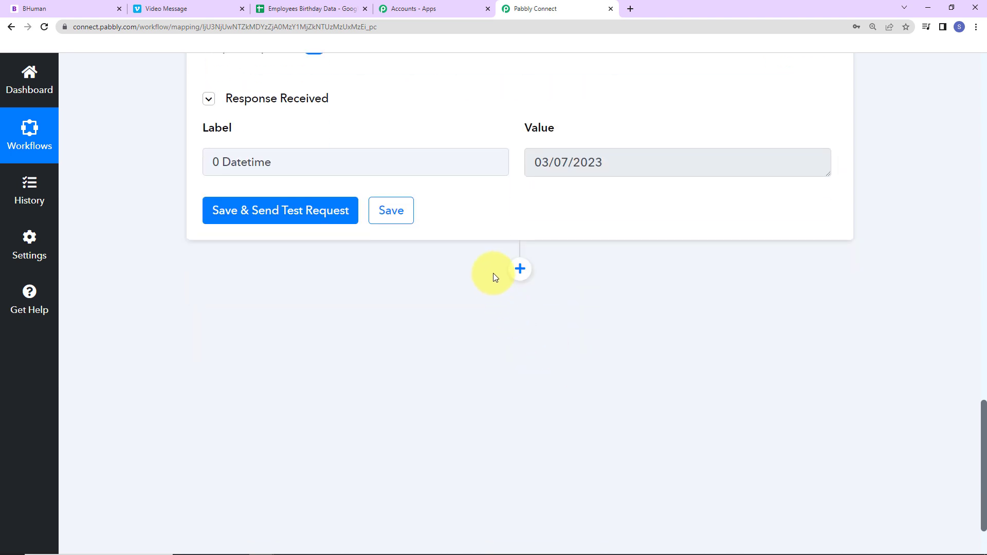
pyautogui.click(520, 269)
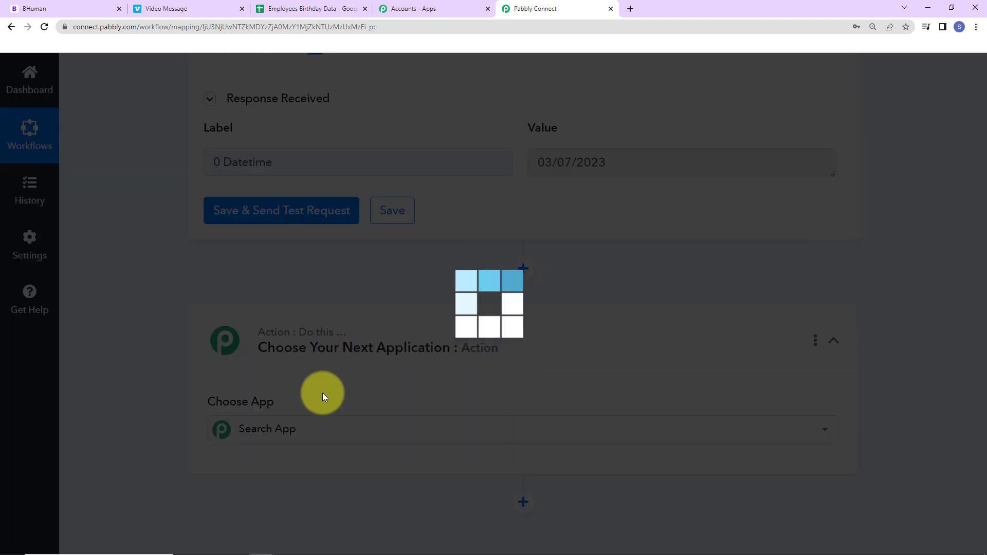
pyautogui.scroll(-2, 317, 360)
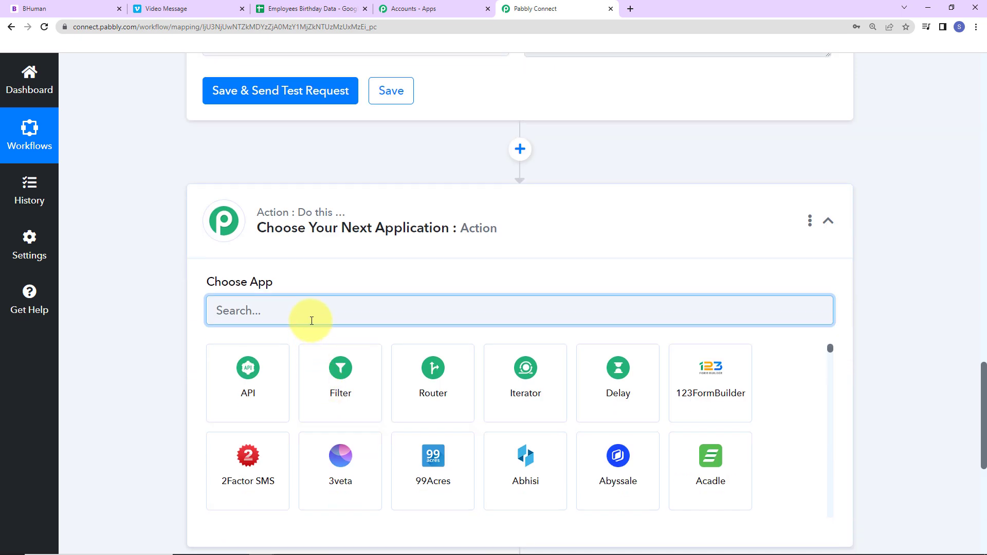
pyautogui.write('google s')
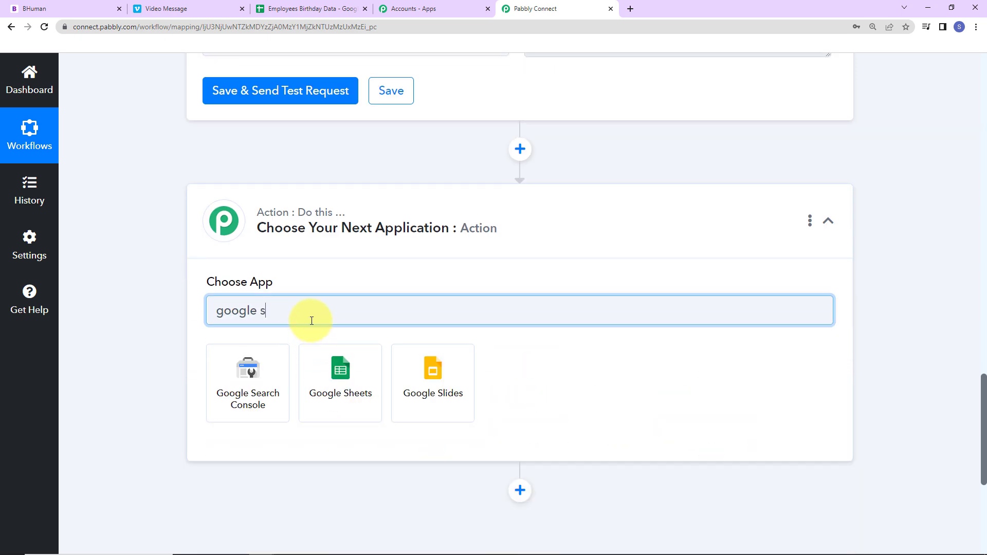
pyautogui.click(344, 391)
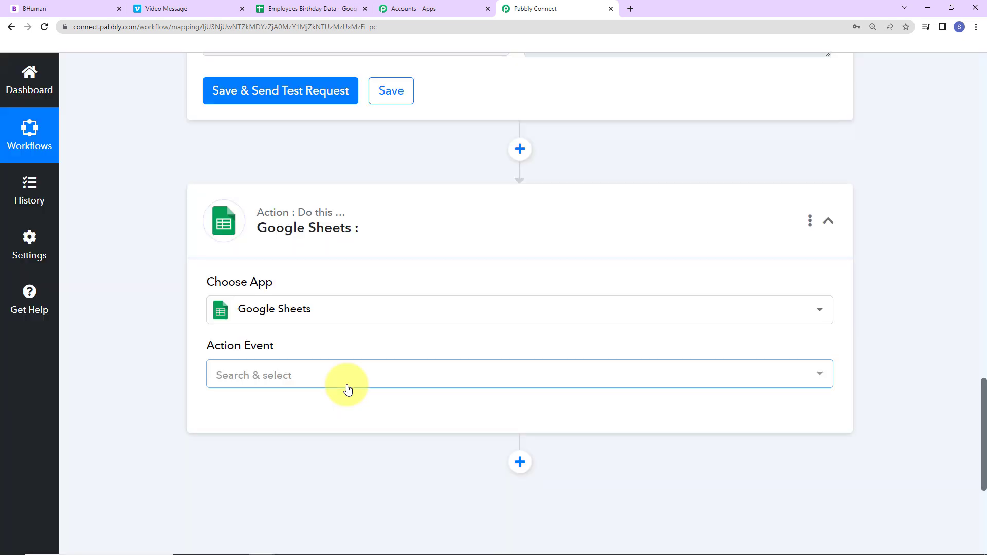
pyautogui.click(265, 377)
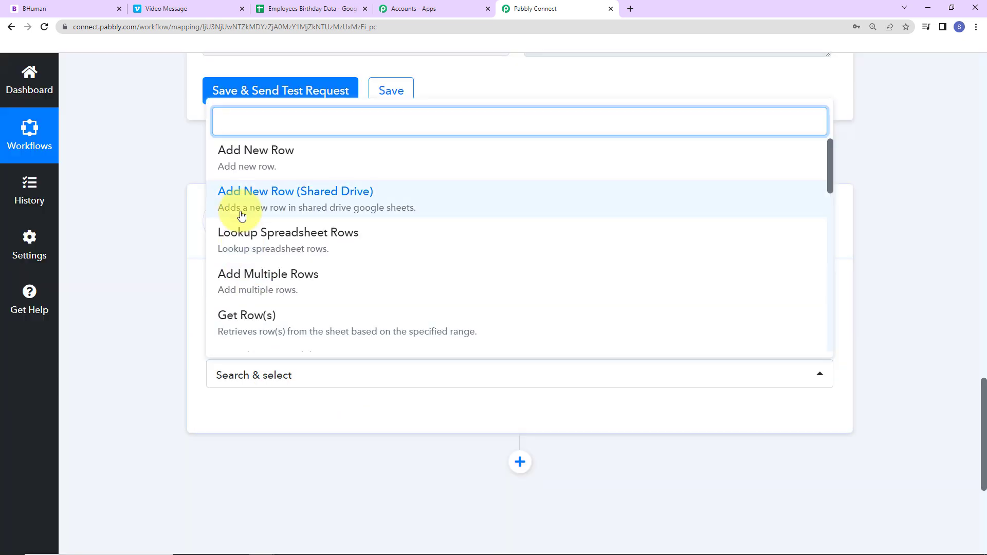
pyautogui.click(236, 232)
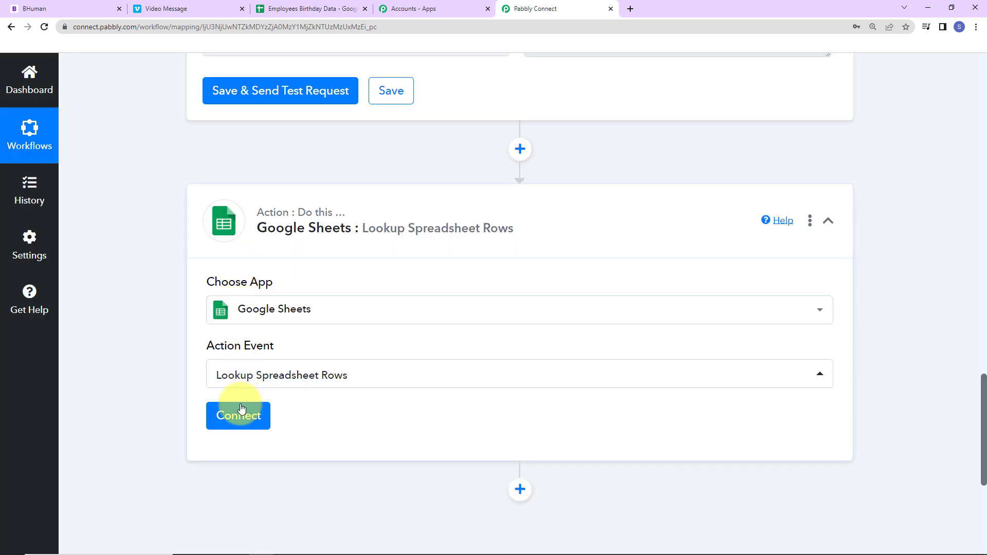
pyautogui.click(242, 408)
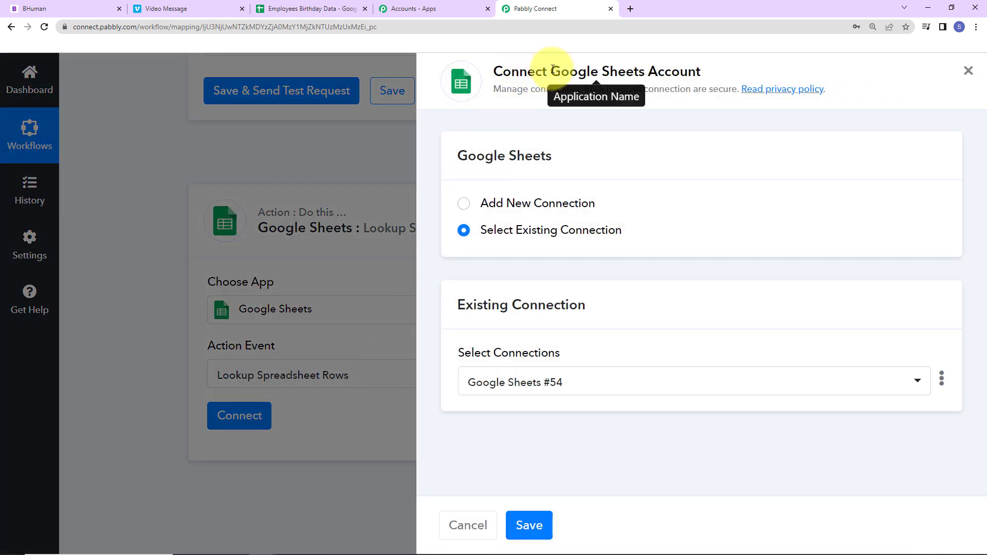
# Create a new Google Sheets connection by signing in with the Google account and granting Pabbly Connect Sheets access.
pyautogui.moveTo(551, 71); pyautogui.dragTo(704, 70)
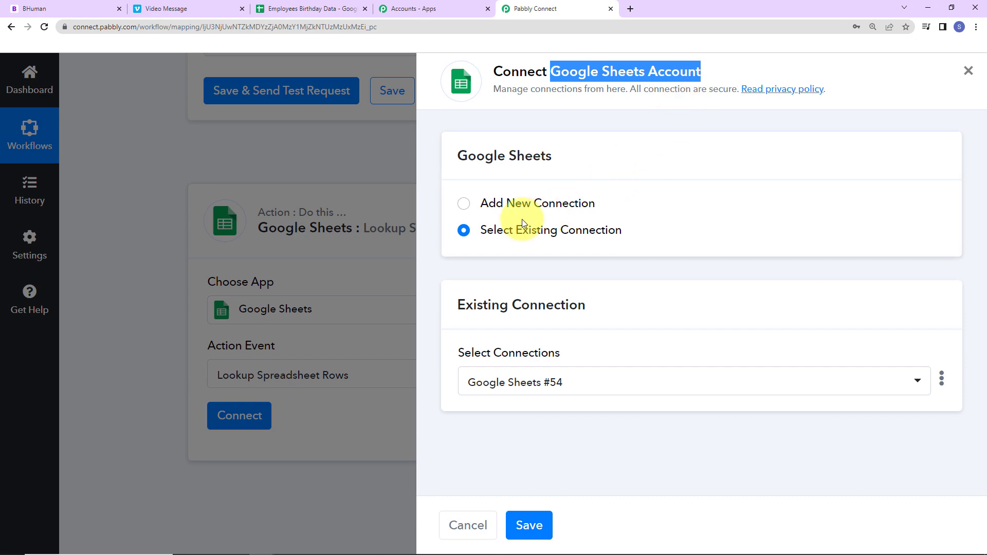
pyautogui.click(461, 207)
pyautogui.click(462, 208)
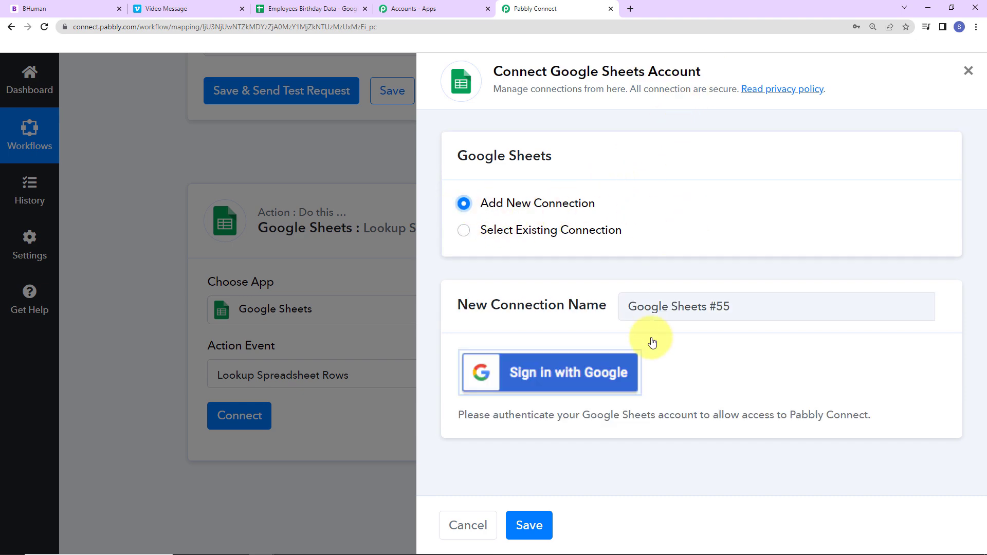
pyautogui.click(541, 370)
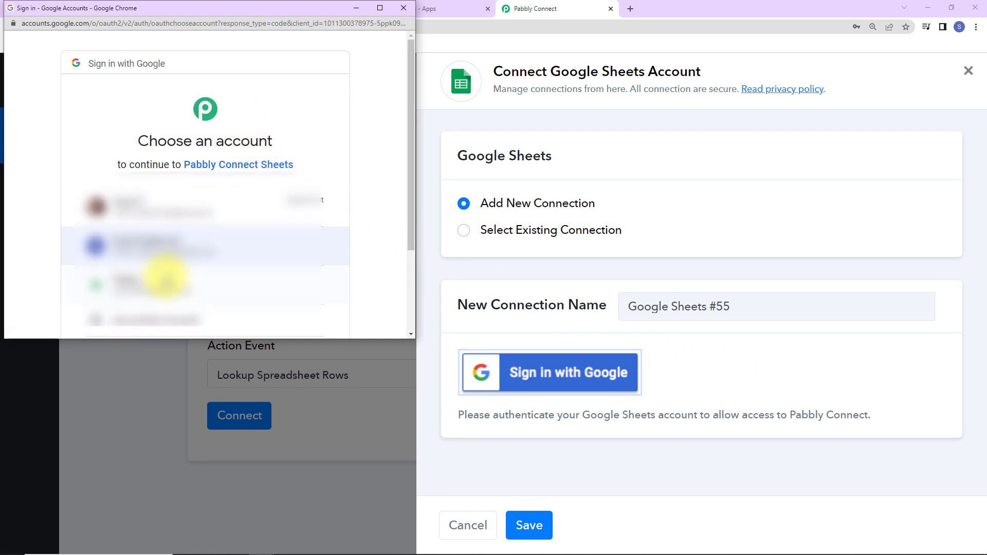
pyautogui.click(180, 277)
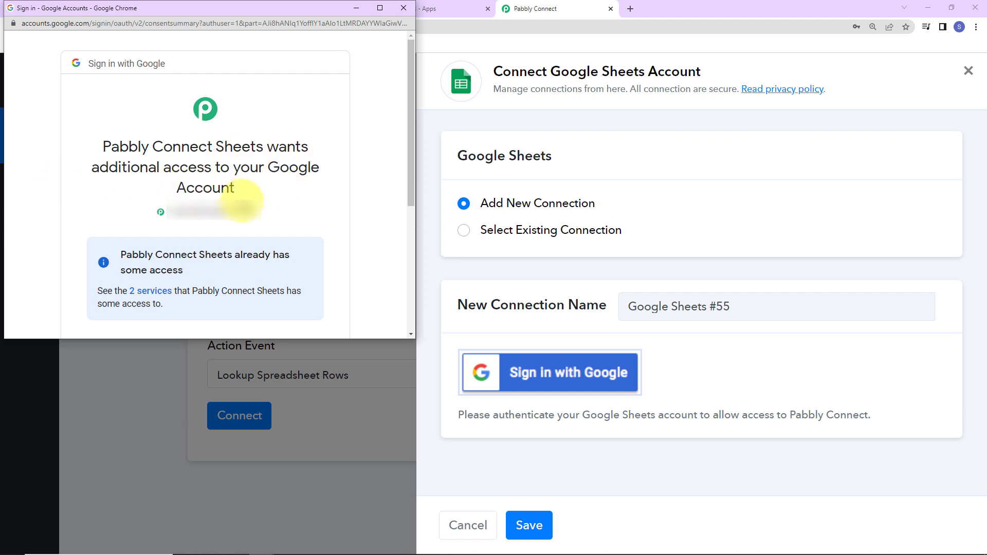
pyautogui.scroll(-4, 239, 216)
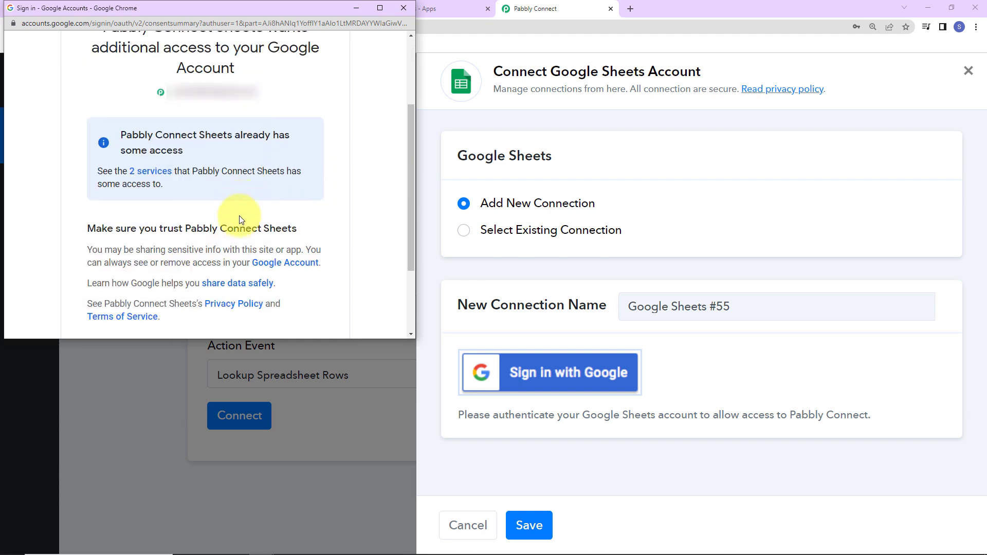
pyautogui.click(244, 252)
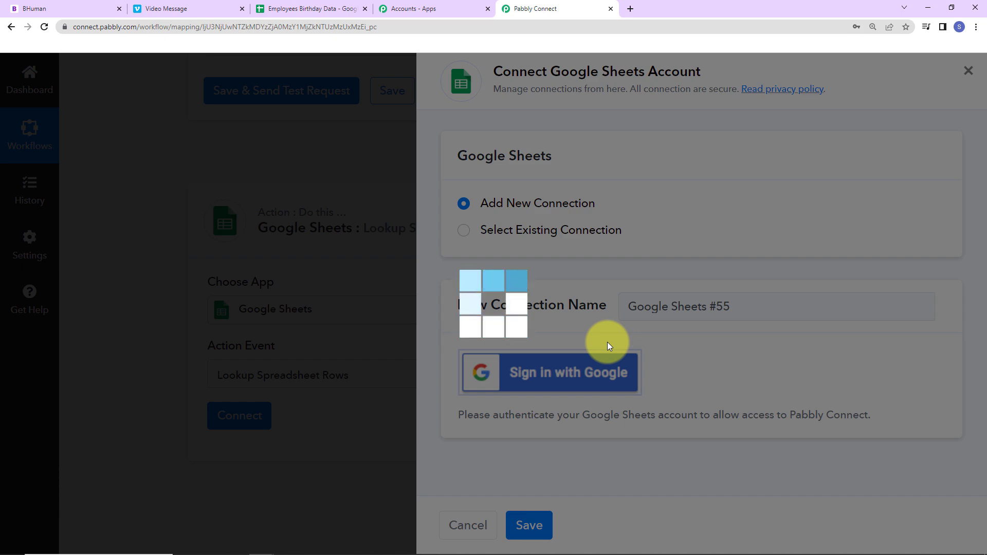
# Check the birthday spreadsheet's title and select Employees Birthday Data as the spreadsheet for the row lookup.
pyautogui.scroll(-7, 470, 286)
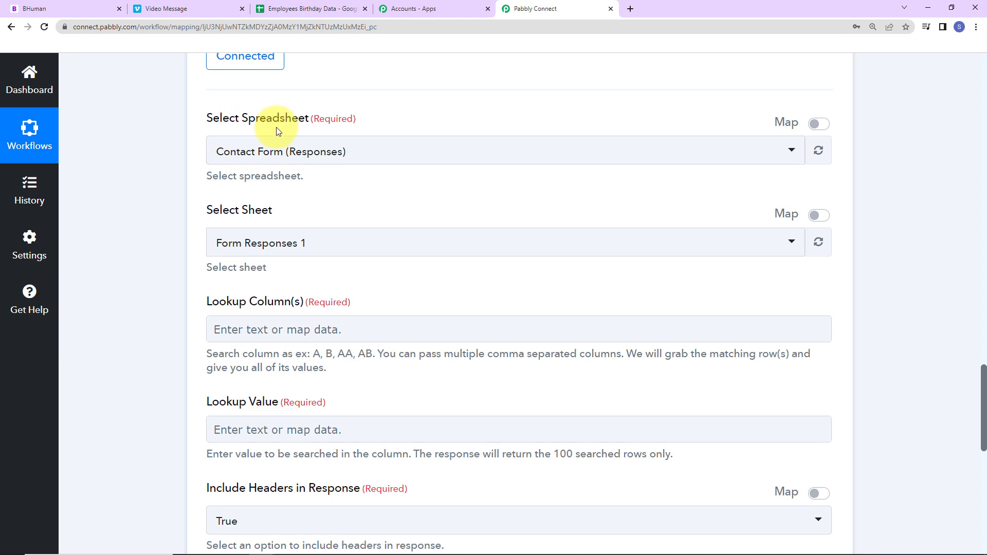
pyautogui.click(291, 9)
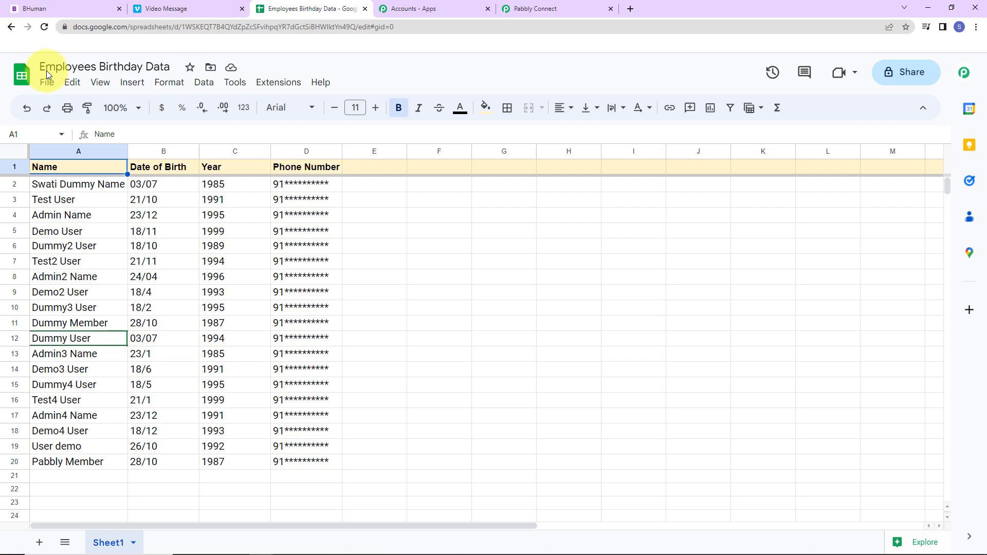
pyautogui.click(525, 16)
pyautogui.click(367, 153)
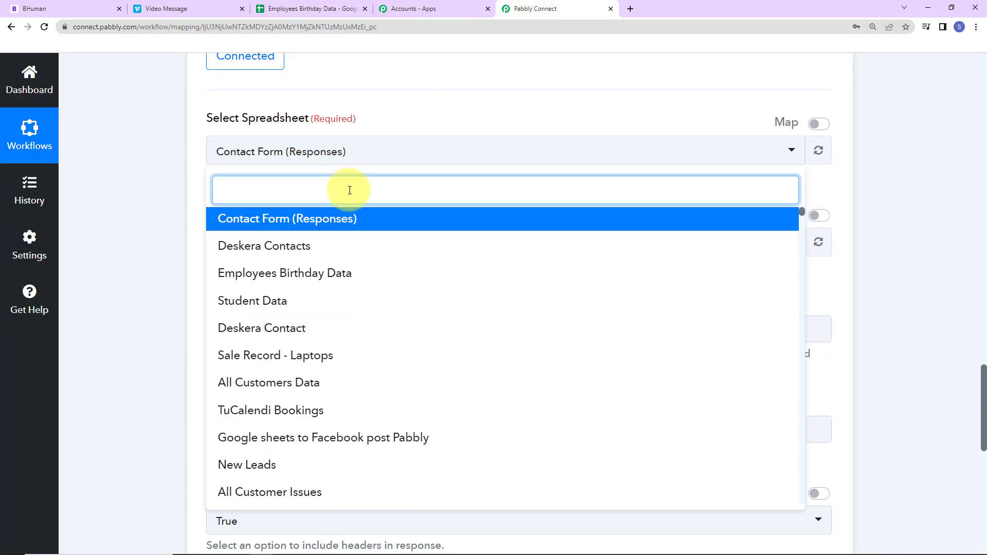
pyautogui.click(324, 274)
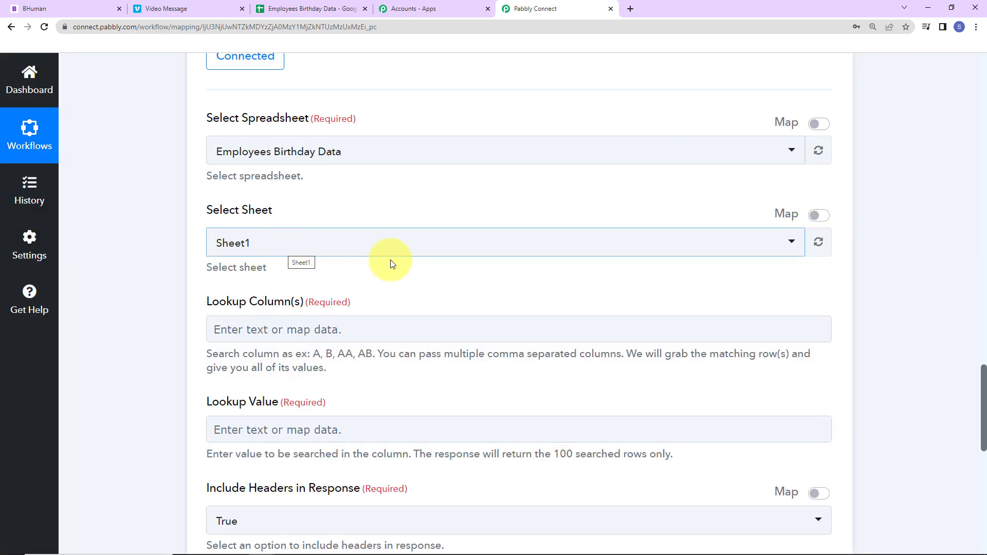
# Check which sheet column holds the dates of birth and set the lookup column to B.
pyautogui.scroll(-2, 393, 264)
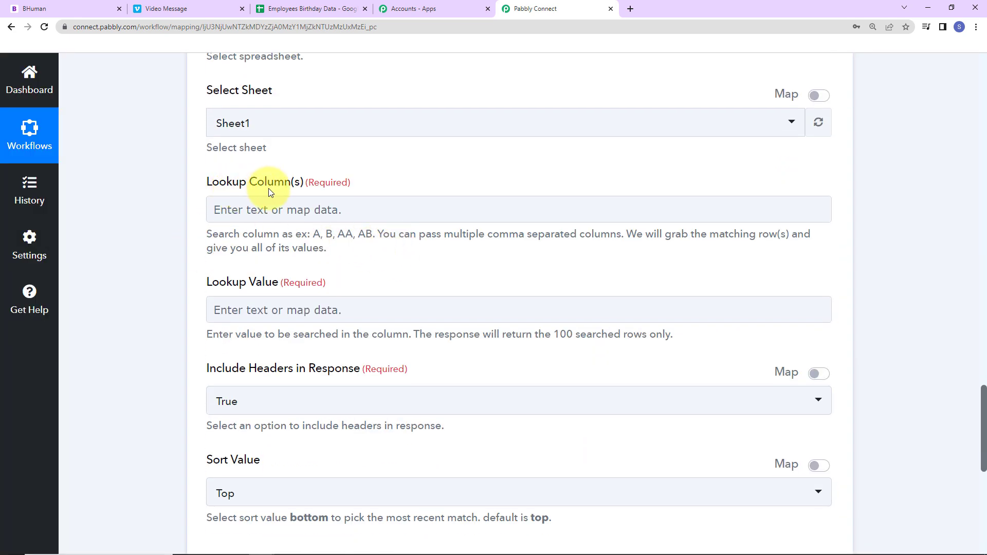
pyautogui.click(304, 8)
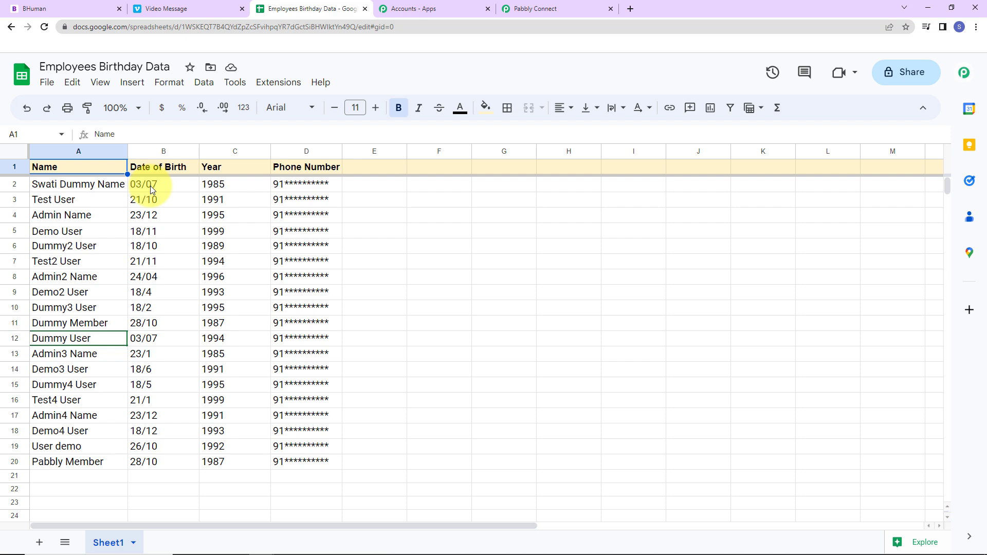
pyautogui.click(540, 6)
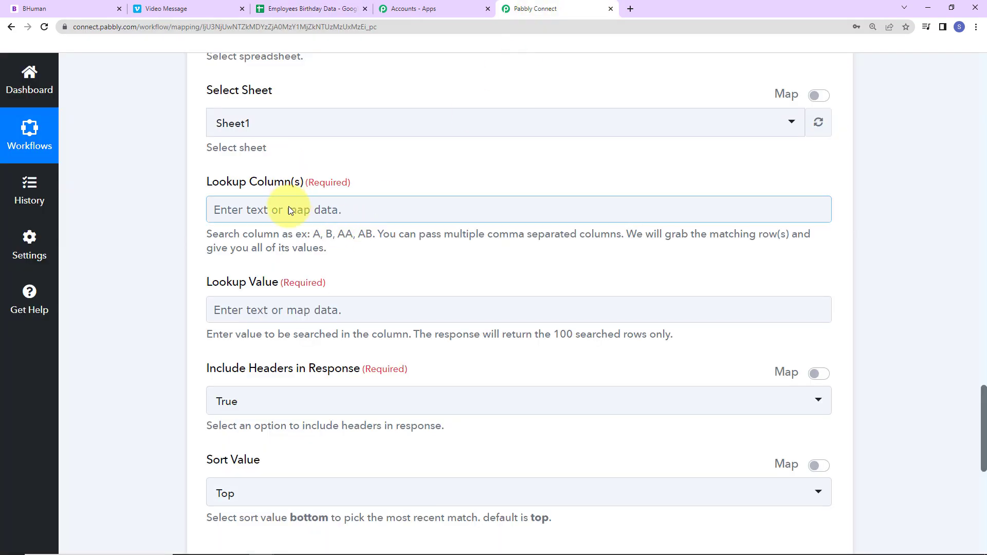
pyautogui.click(288, 206)
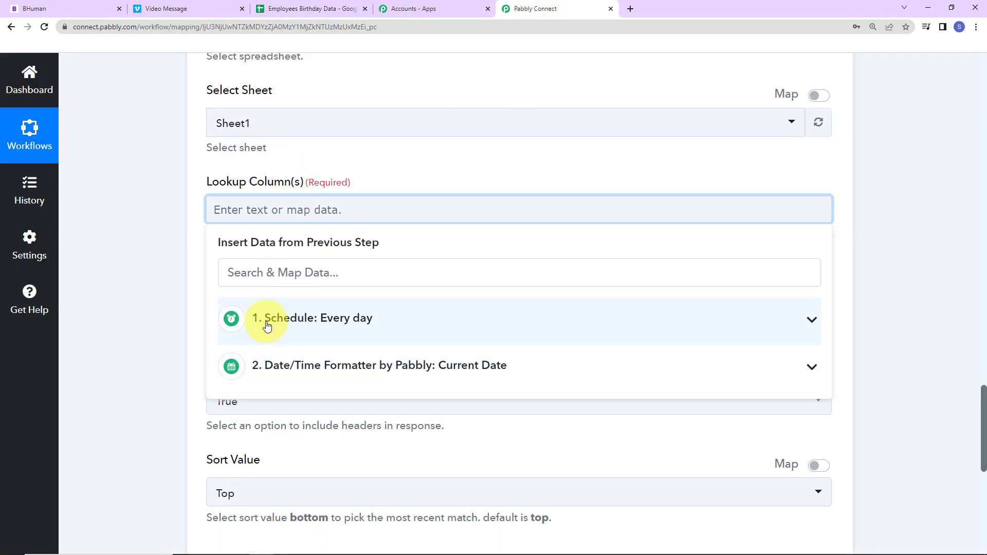
pyautogui.write('B')
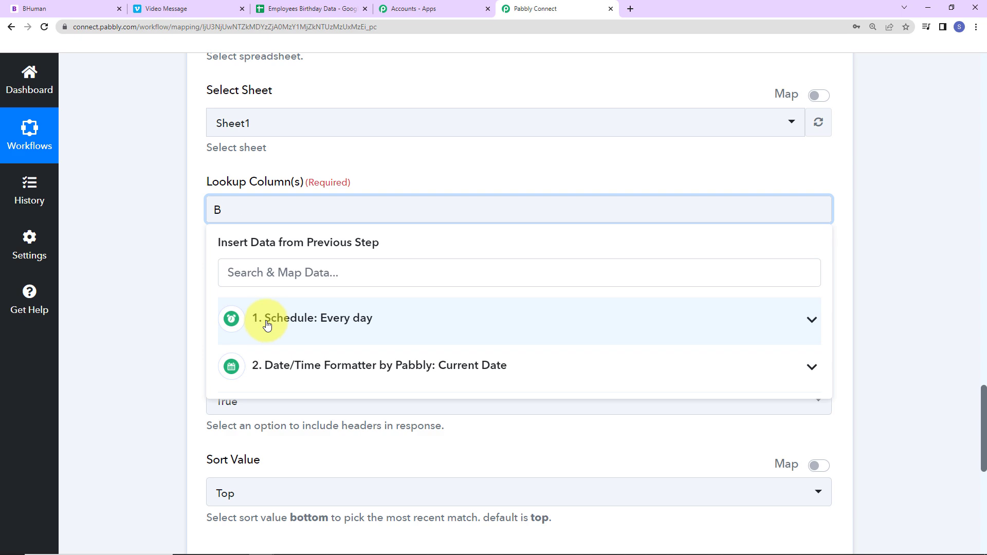
pyautogui.click(416, 159)
# Insert a Text Formatter by Pabbly action between the date formatter and the Google Sheets lookup, with the Split Text event, and connect it.
pyautogui.scroll(-2, 389, 295)
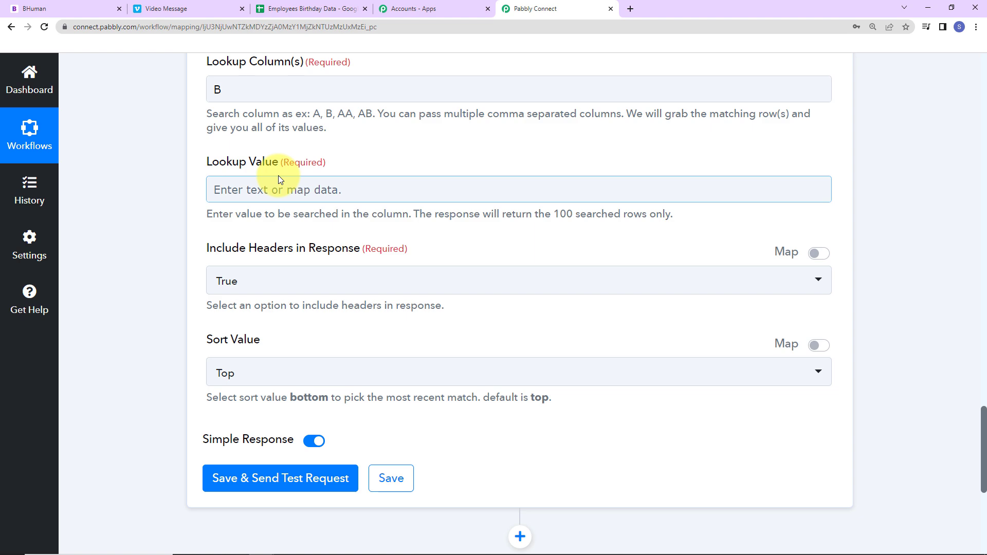
pyautogui.scroll(10, 130, 298)
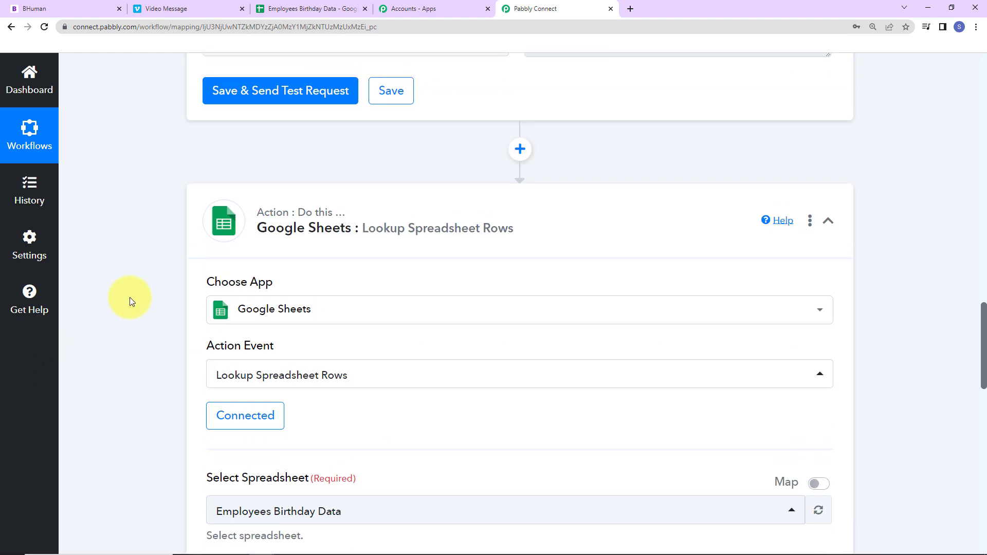
pyautogui.scroll(5, 130, 298)
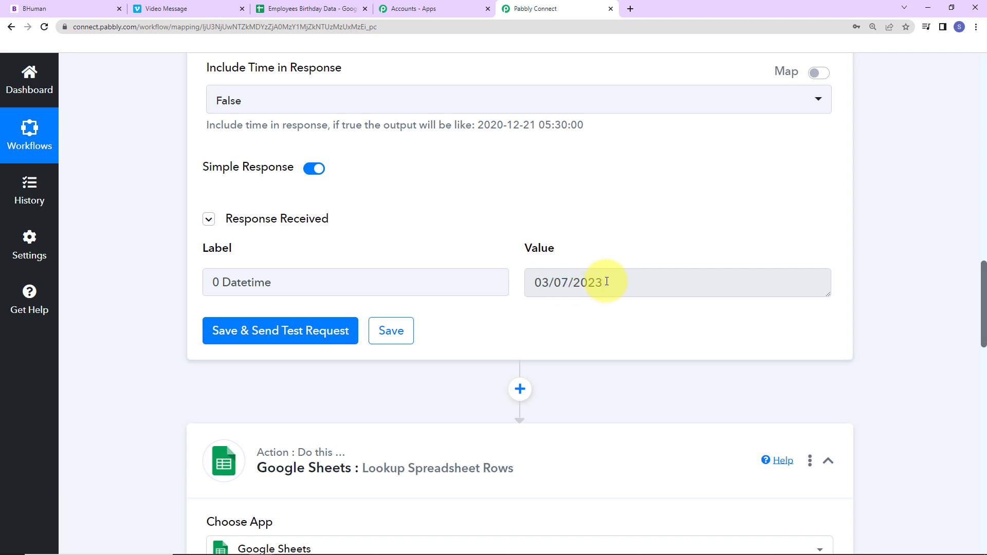
pyautogui.scroll(-2, 608, 281)
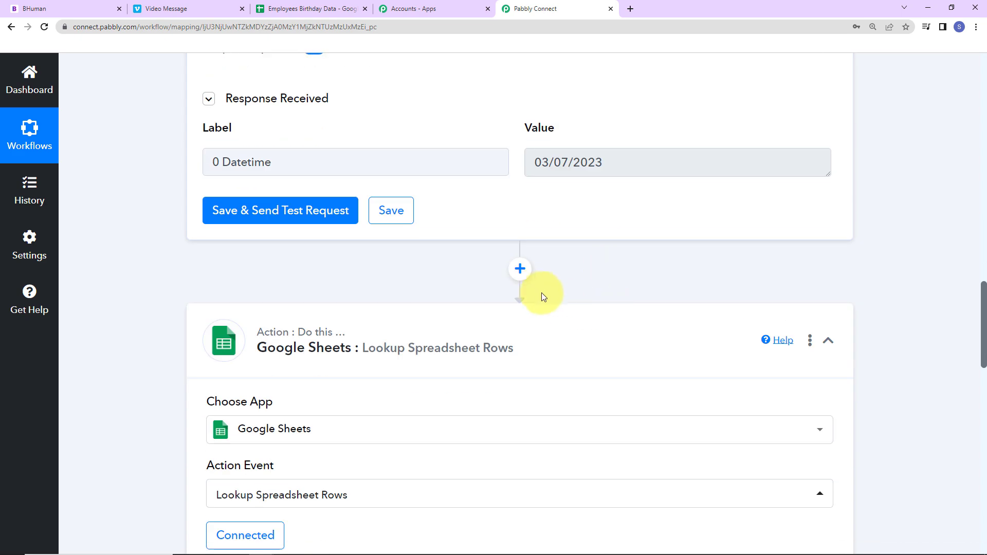
pyautogui.click(521, 269)
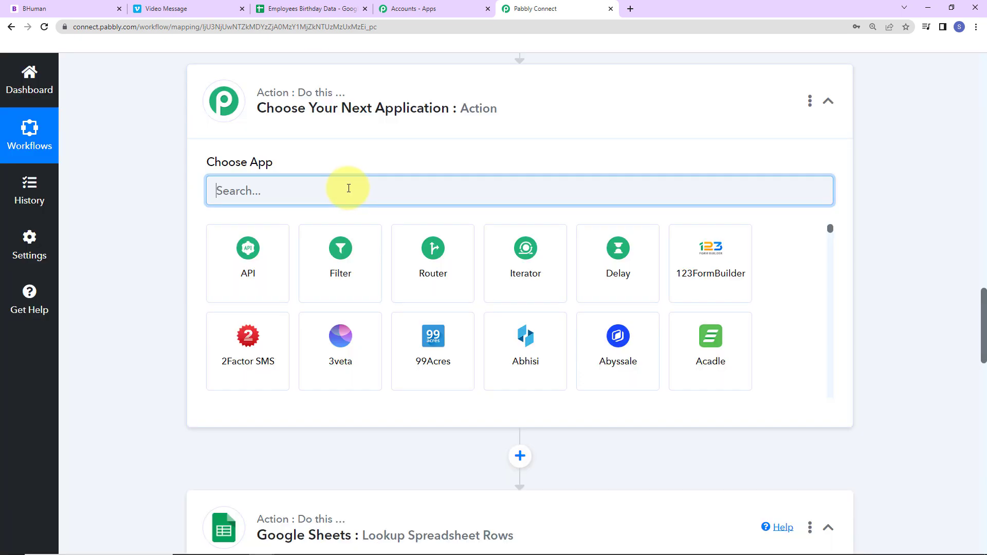
pyautogui.write('text')
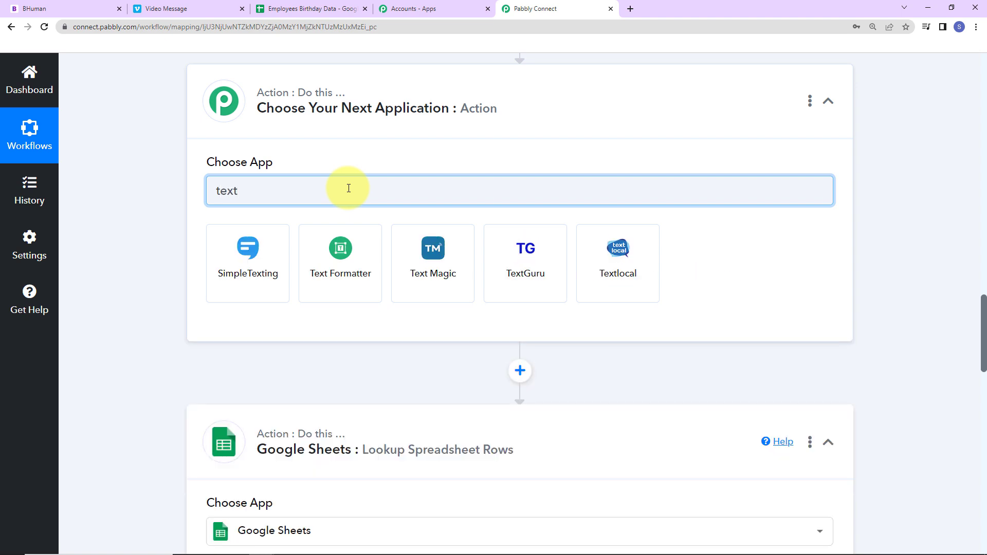
pyautogui.click(309, 283)
pyautogui.click(253, 491)
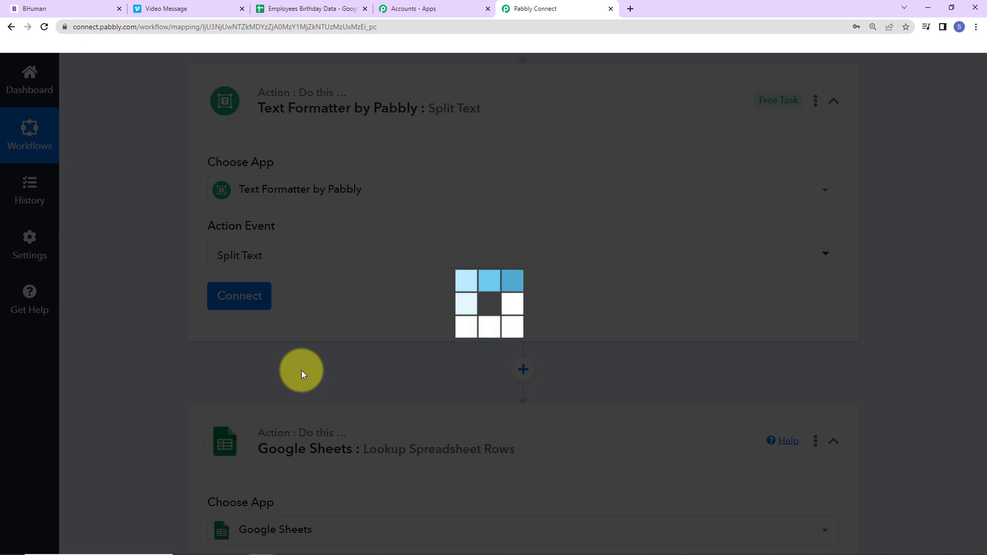
# Map the Current Date step's Datetime value as the text to split and set the separator to "/".
pyautogui.scroll(-2, 400, 309)
pyautogui.scroll(-2, 400, 309)
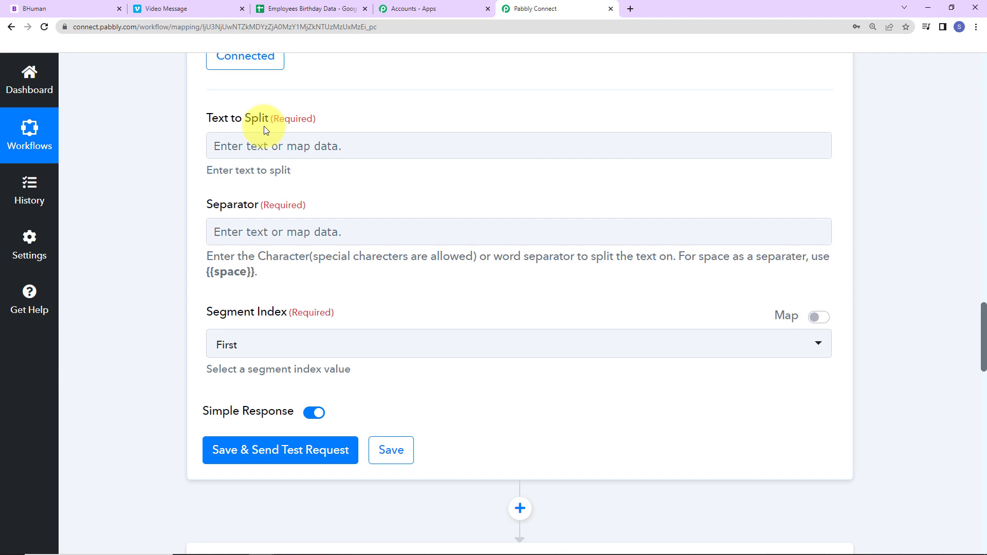
pyautogui.click(257, 148)
pyautogui.click(254, 146)
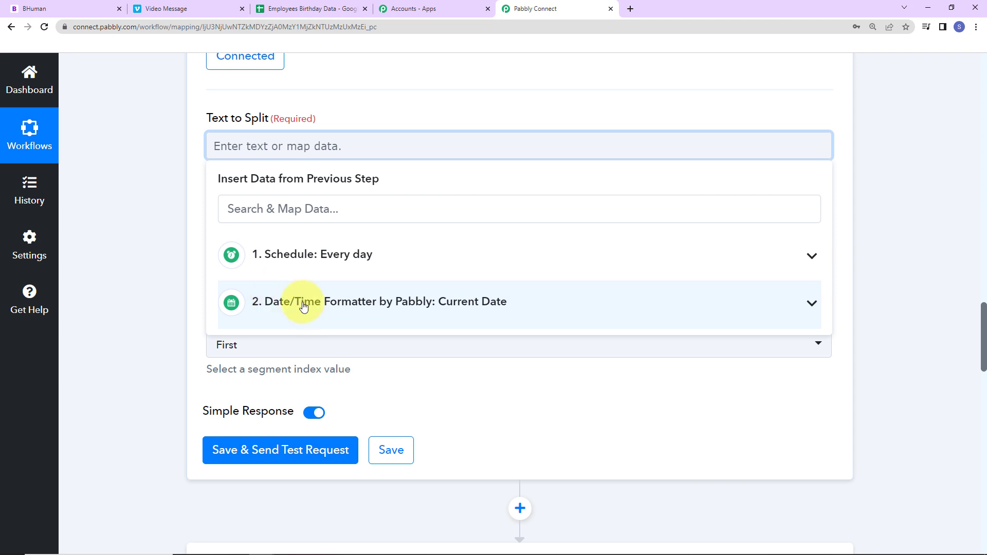
pyautogui.click(282, 312)
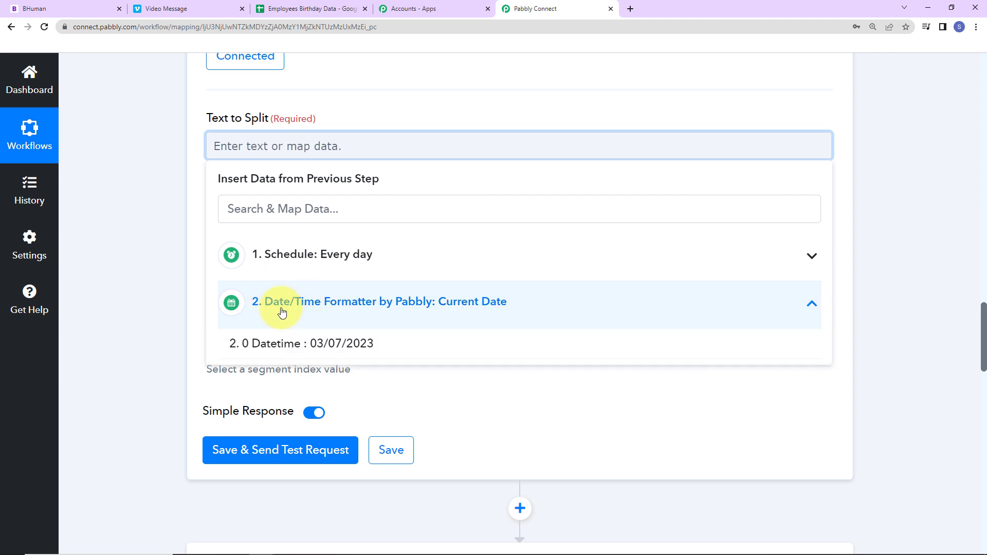
pyautogui.click(280, 355)
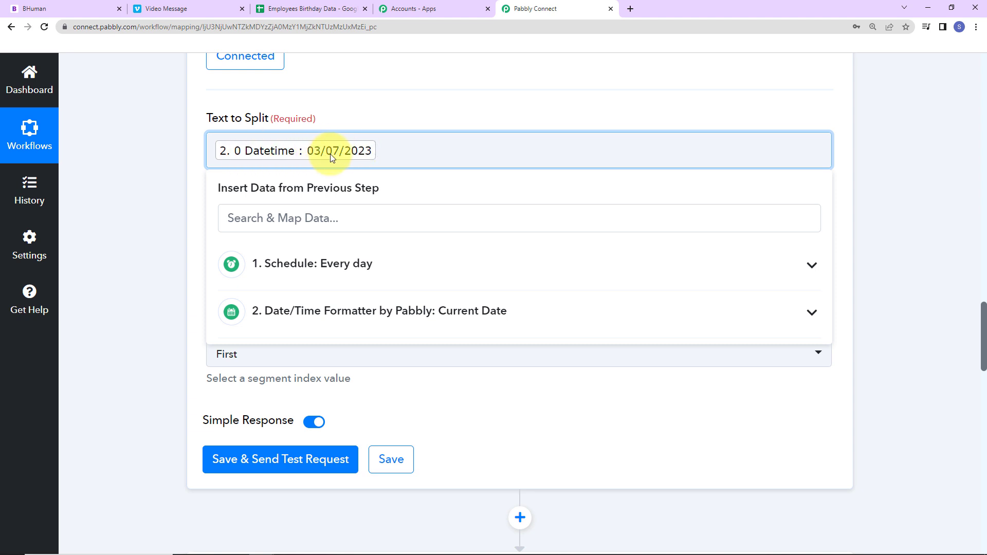
pyautogui.click(189, 137)
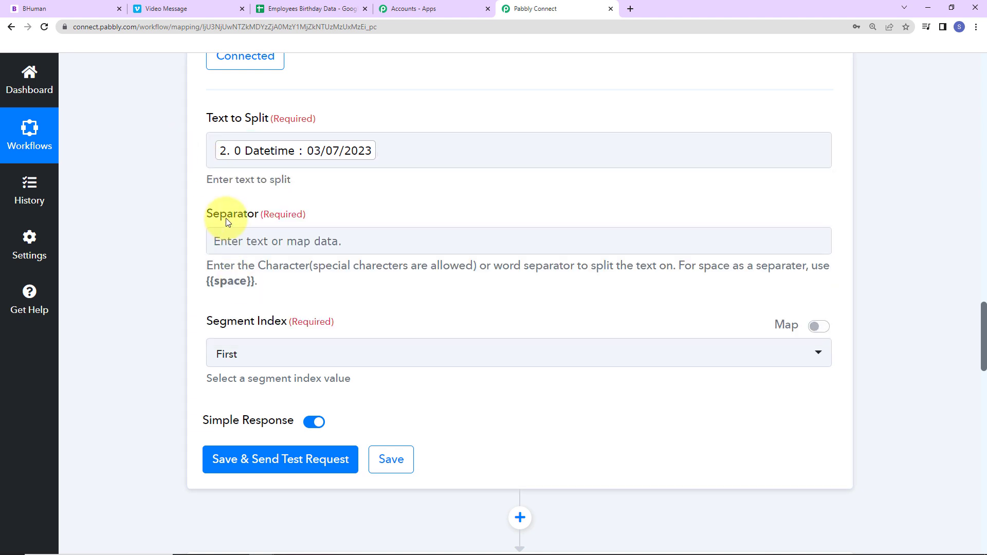
pyautogui.click(325, 151)
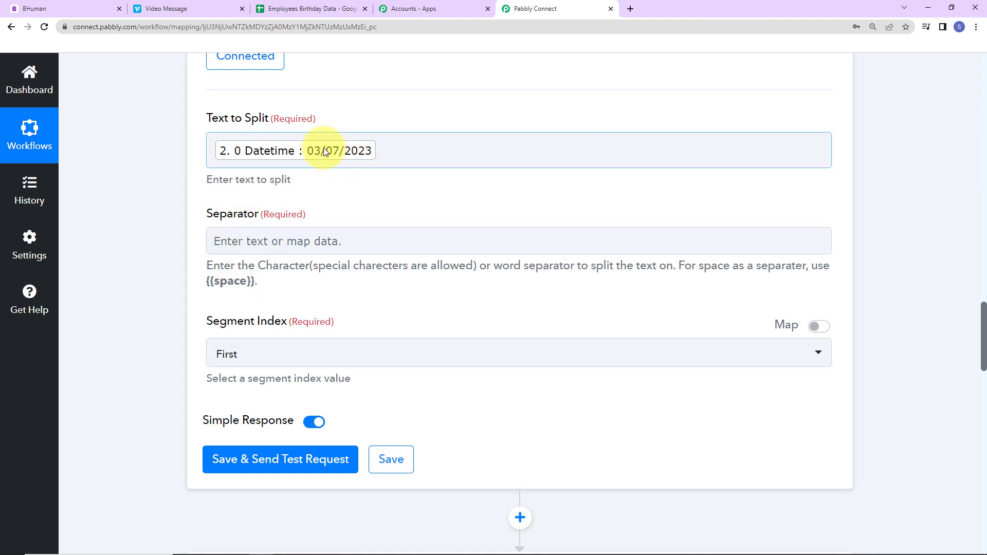
pyautogui.click(322, 240)
pyautogui.write('/')
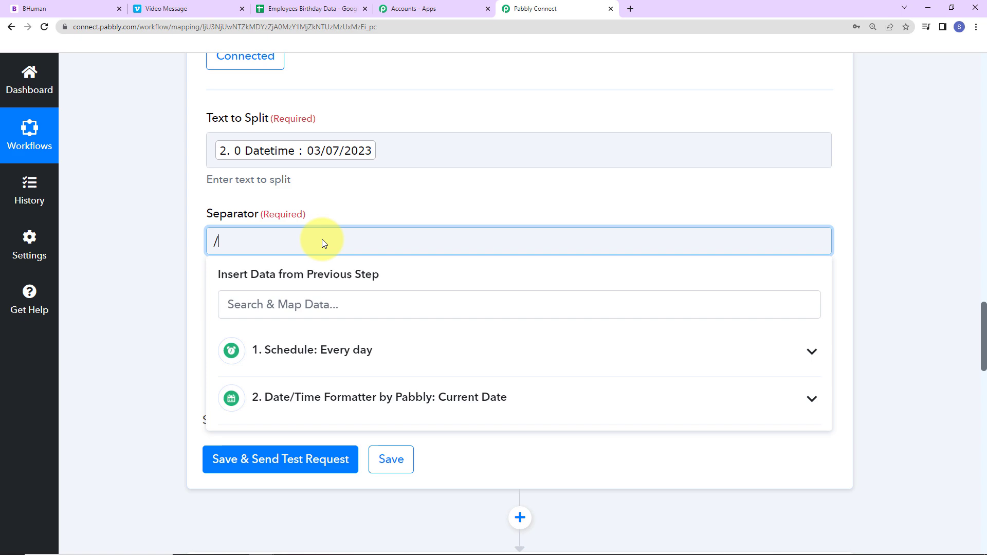
pyautogui.click(178, 250)
# Set the split's segment index to All, then save the action and send a test request.
pyautogui.scroll(-3, 180, 250)
pyautogui.scroll(1, 183, 253)
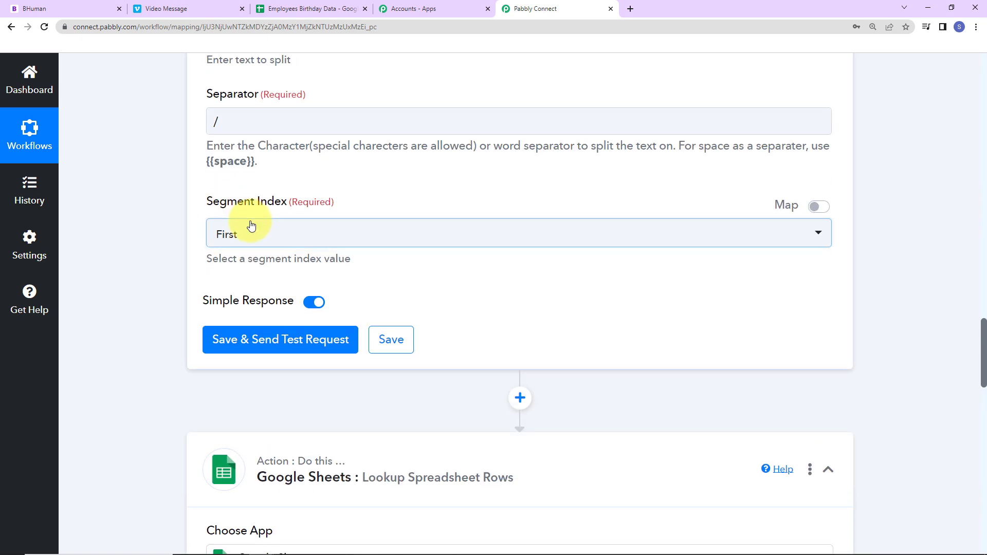
pyautogui.click(249, 227)
pyautogui.click(257, 410)
pyautogui.click(247, 344)
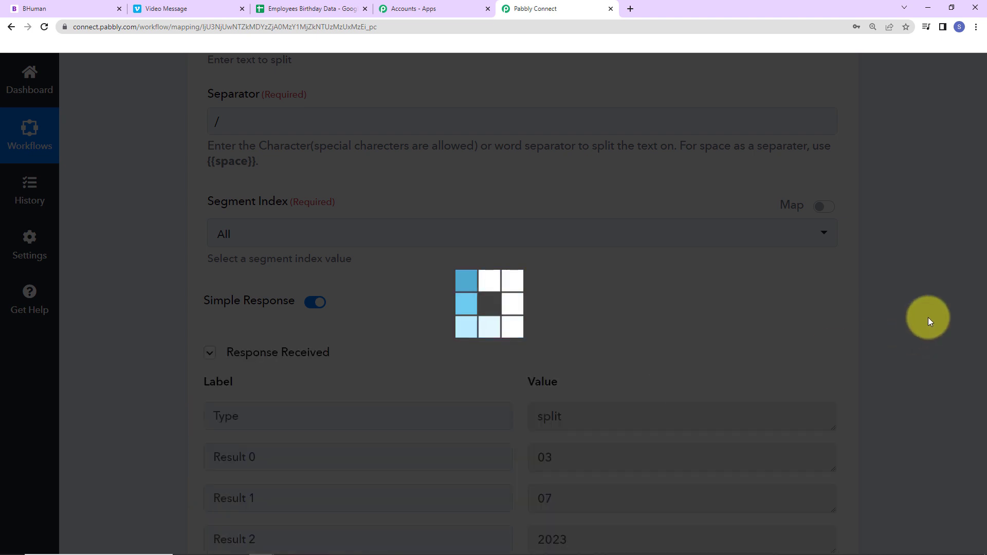
pyautogui.scroll(-3, 927, 316)
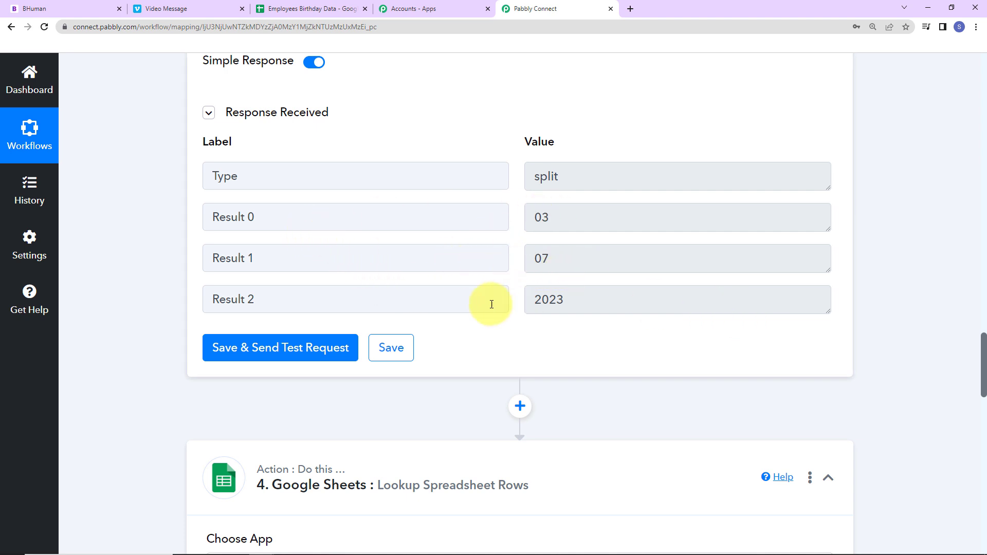
# Reconnect the Google Sheets lookup action using the existing connection Google Sheets #55.
pyautogui.scroll(-10, 948, 202)
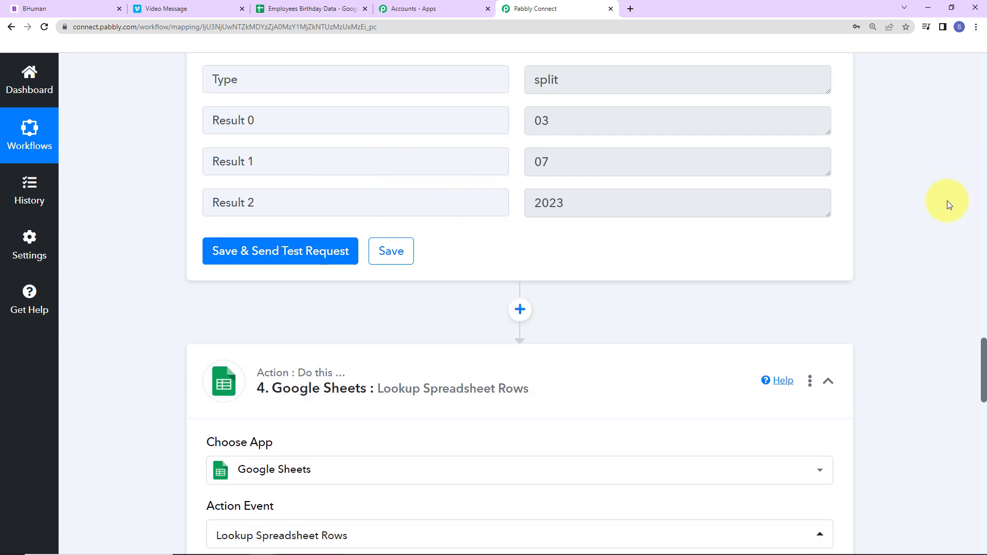
pyautogui.click(245, 195)
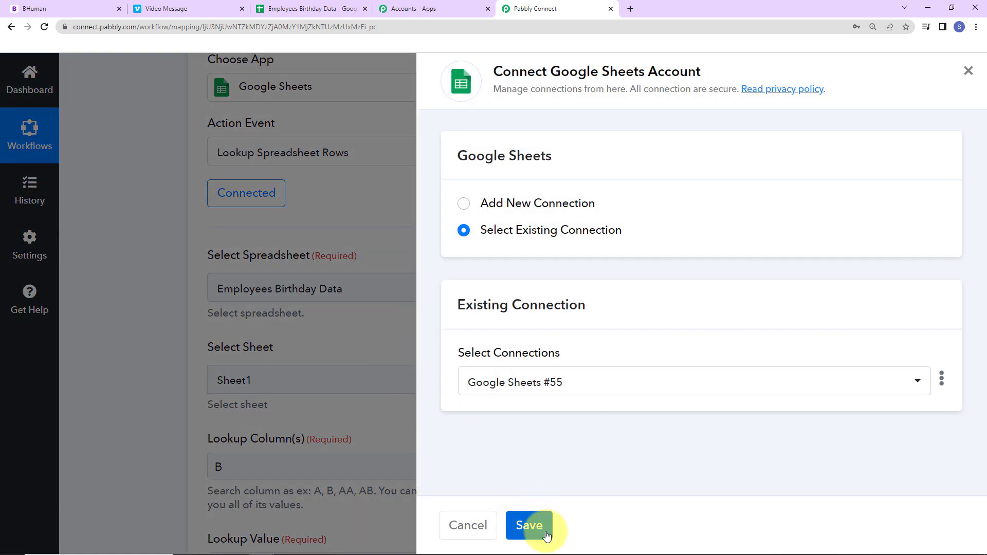
pyautogui.click(534, 525)
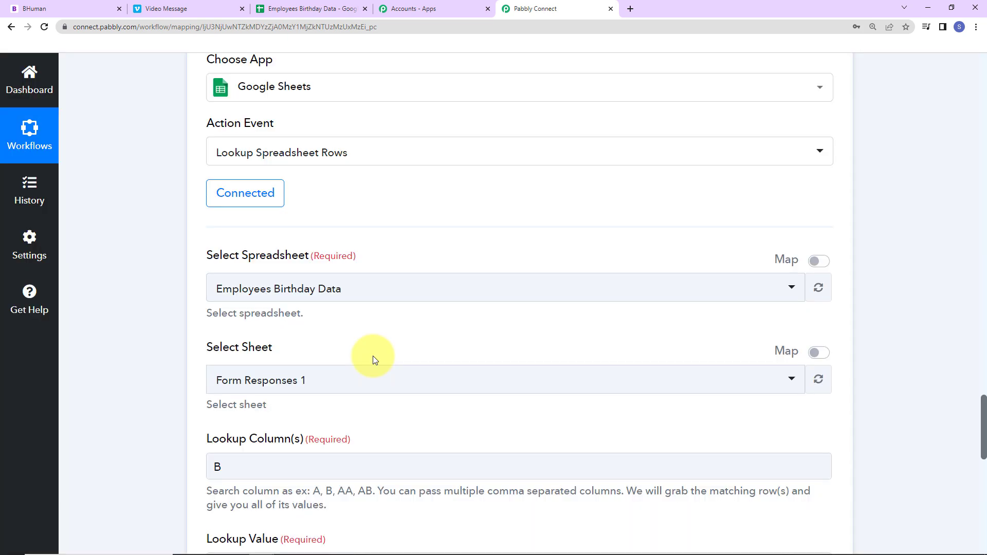
# Map the lookup value as the split text's Result 0 and Result 1 joined by "/", then save and send a test request.
pyautogui.scroll(-4, 373, 356)
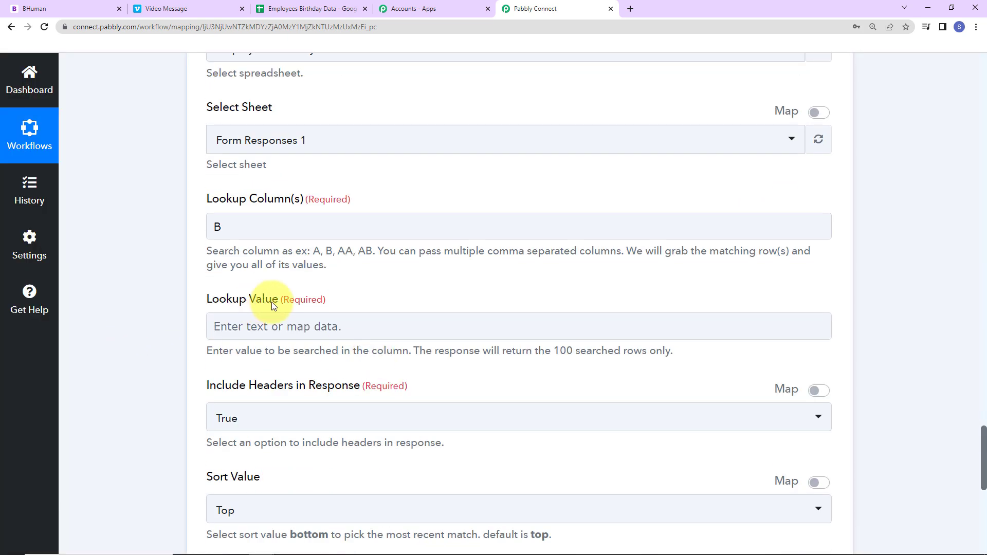
pyautogui.click(273, 327)
pyautogui.scroll(-2, 308, 371)
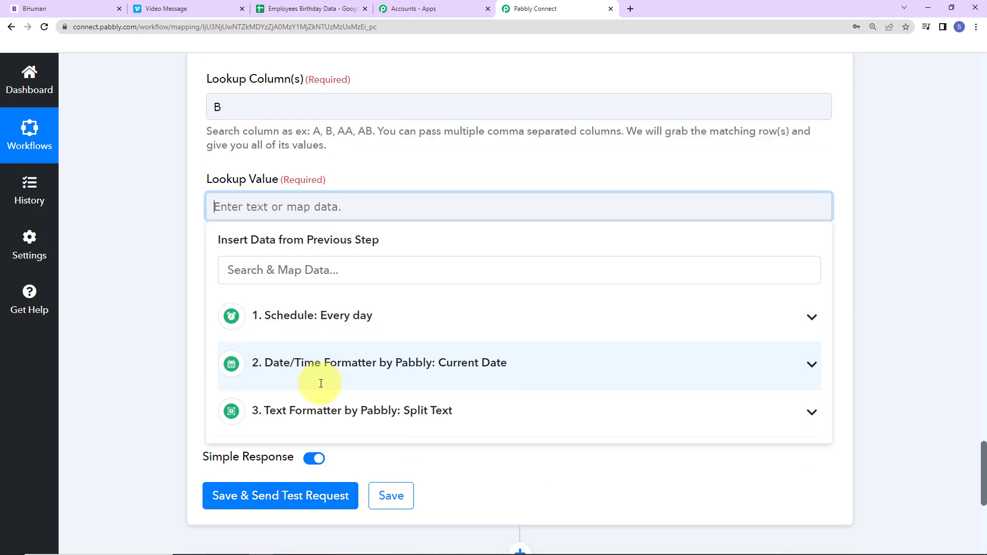
pyautogui.click(307, 416)
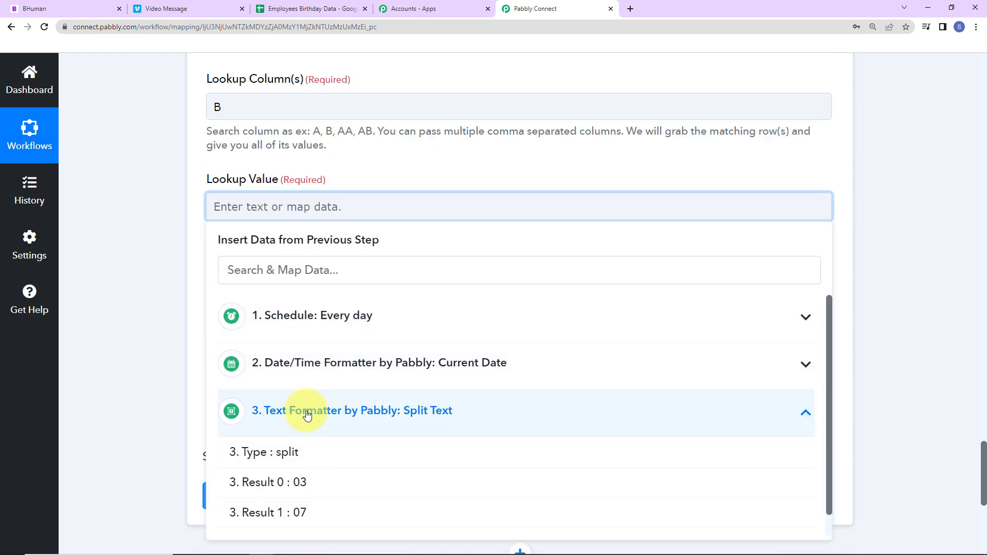
pyautogui.click(270, 483)
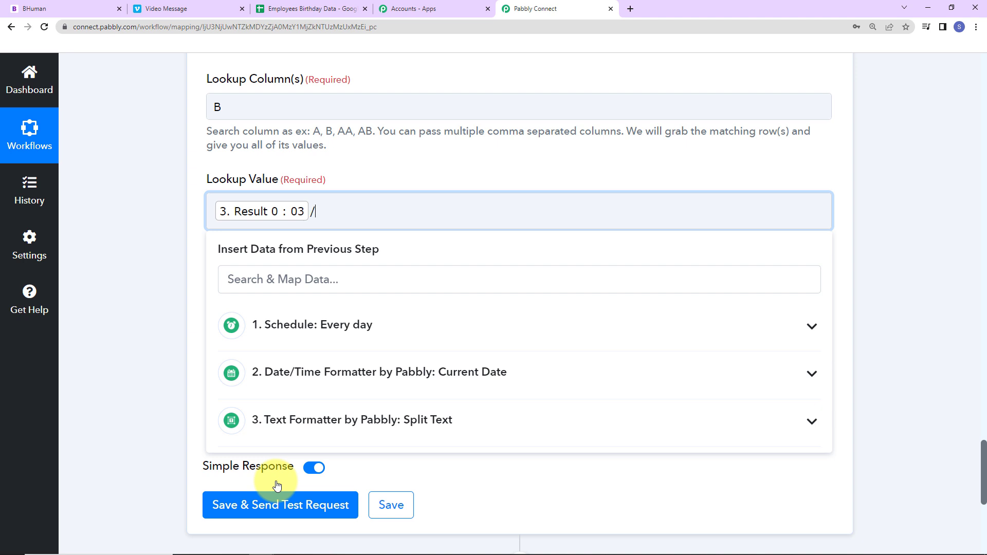
pyautogui.click(288, 420)
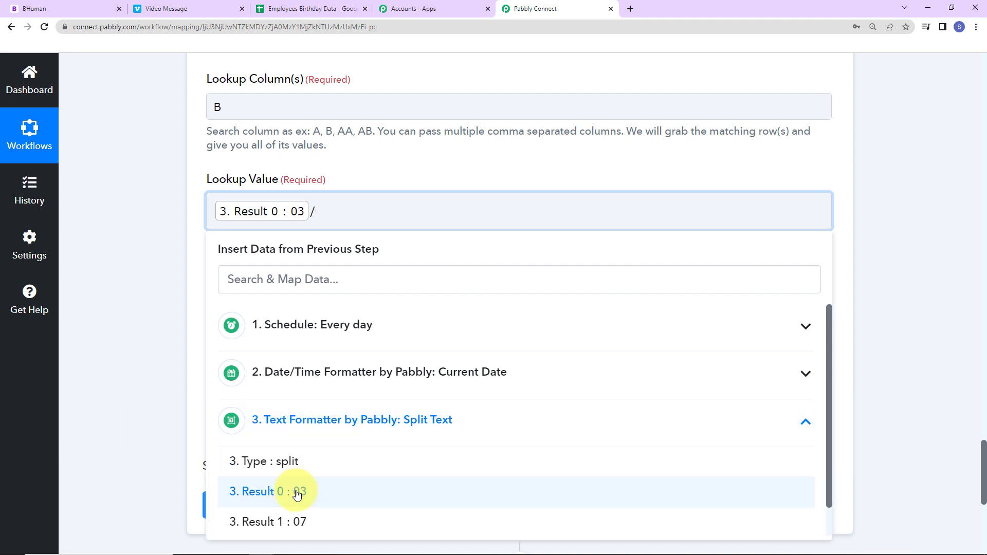
pyautogui.write('/')
pyautogui.click(288, 523)
pyautogui.click(134, 316)
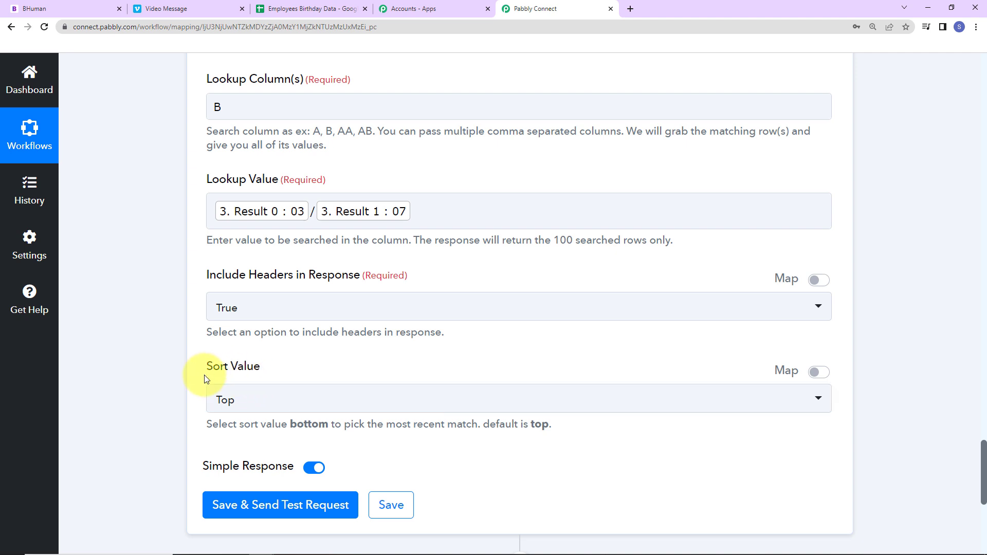
pyautogui.click(270, 512)
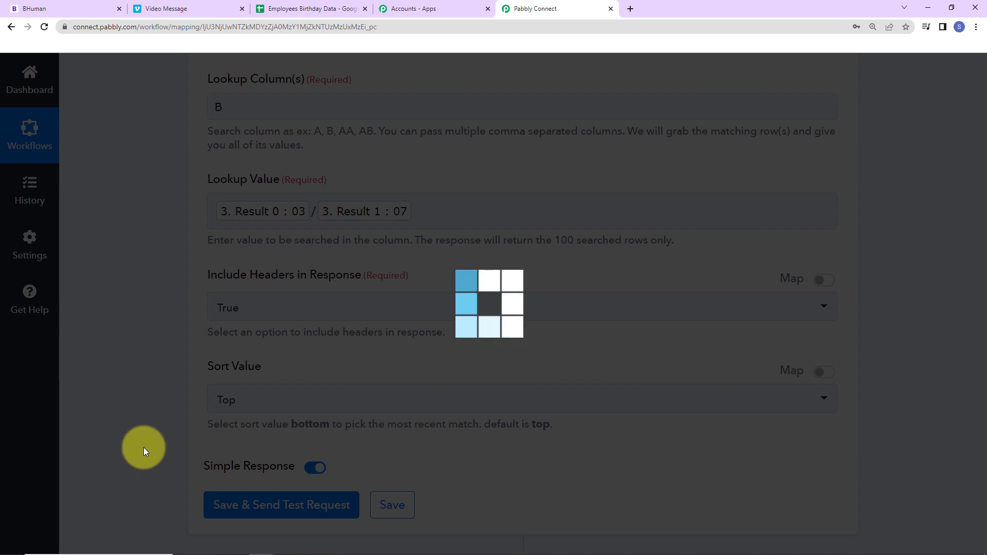
# Examine the name, date of birth, year and phone number of each matching row in the lookup response.
pyautogui.scroll(-1, 161, 348)
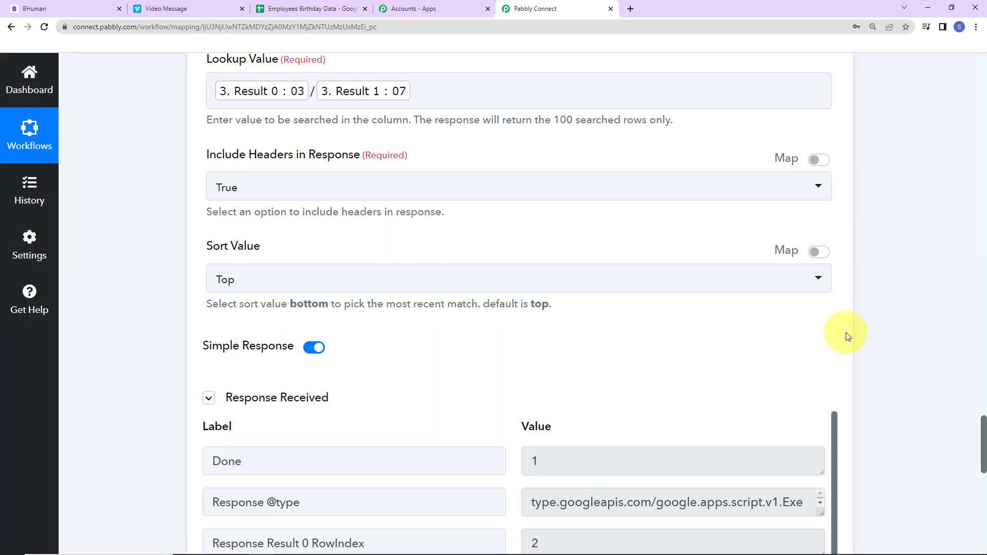
pyautogui.scroll(-2, 843, 322)
pyautogui.scroll(-1, 843, 321)
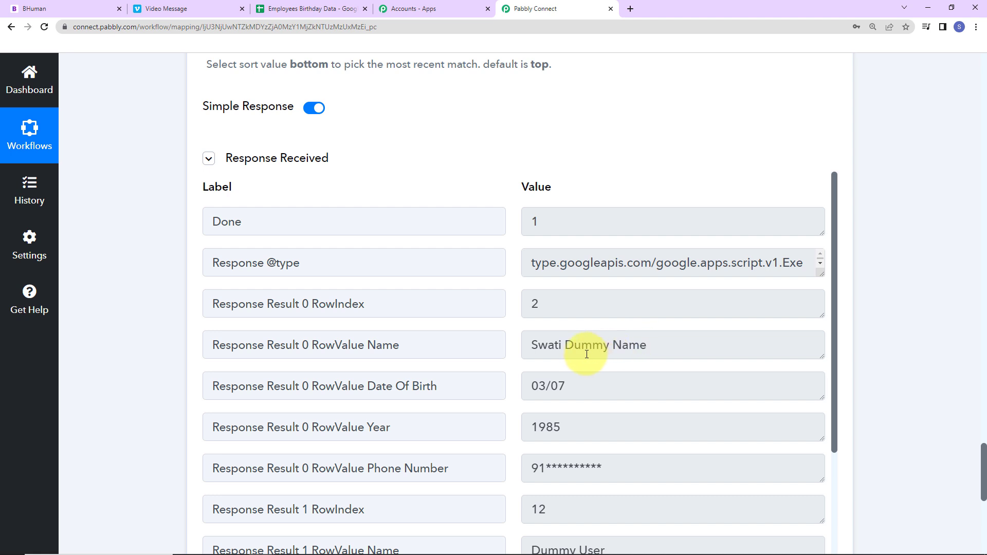
pyautogui.moveTo(527, 345); pyautogui.dragTo(690, 342)
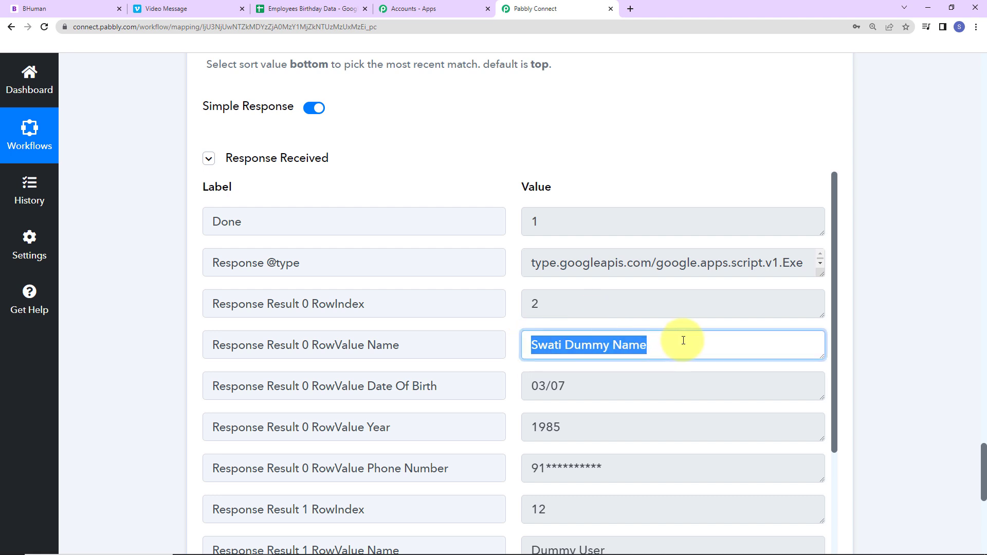
pyautogui.moveTo(524, 385); pyautogui.dragTo(591, 385)
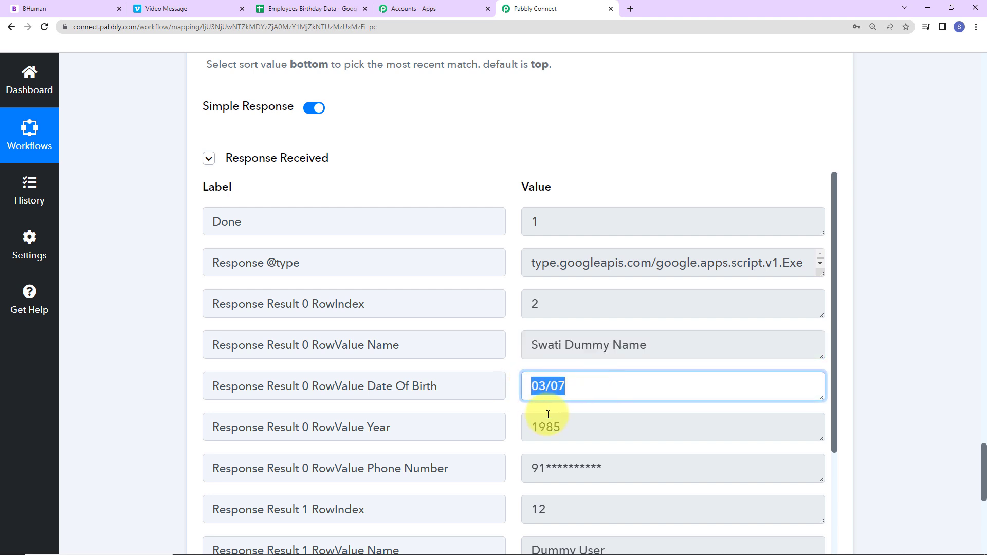
pyautogui.click(543, 429)
pyautogui.doubleClick(543, 429)
pyautogui.moveTo(523, 467); pyautogui.dragTo(665, 469)
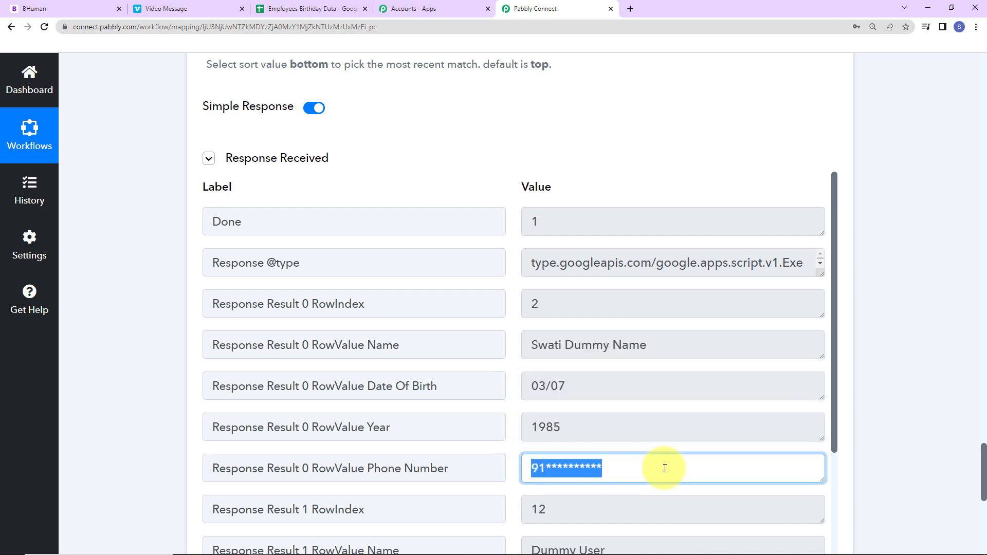
pyautogui.scroll(-2, 665, 468)
pyautogui.moveTo(529, 390); pyautogui.dragTo(571, 387)
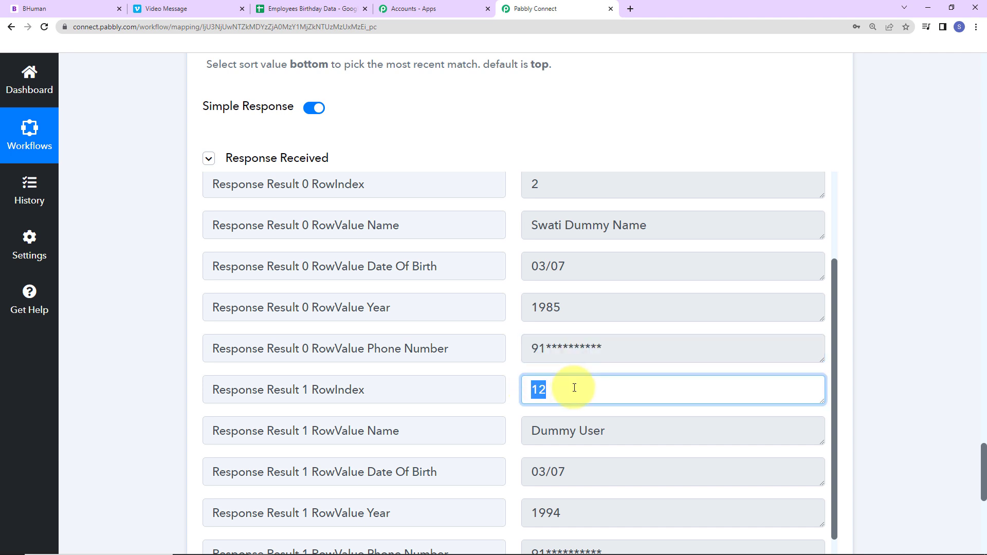
pyautogui.scroll(-5, 575, 388)
pyautogui.moveTo(533, 167); pyautogui.dragTo(620, 166)
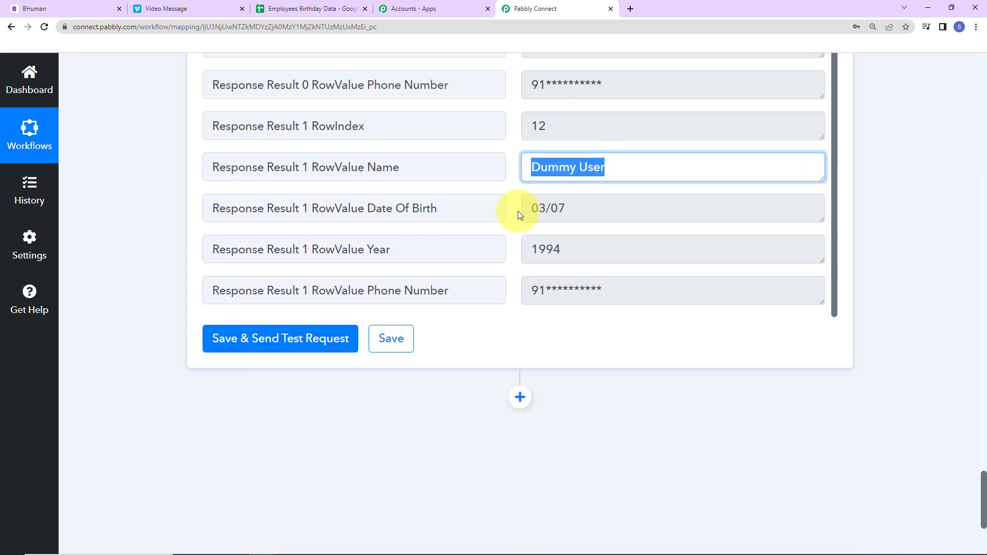
pyautogui.moveTo(528, 208); pyautogui.dragTo(572, 212)
pyautogui.moveTo(534, 249); pyautogui.dragTo(584, 249)
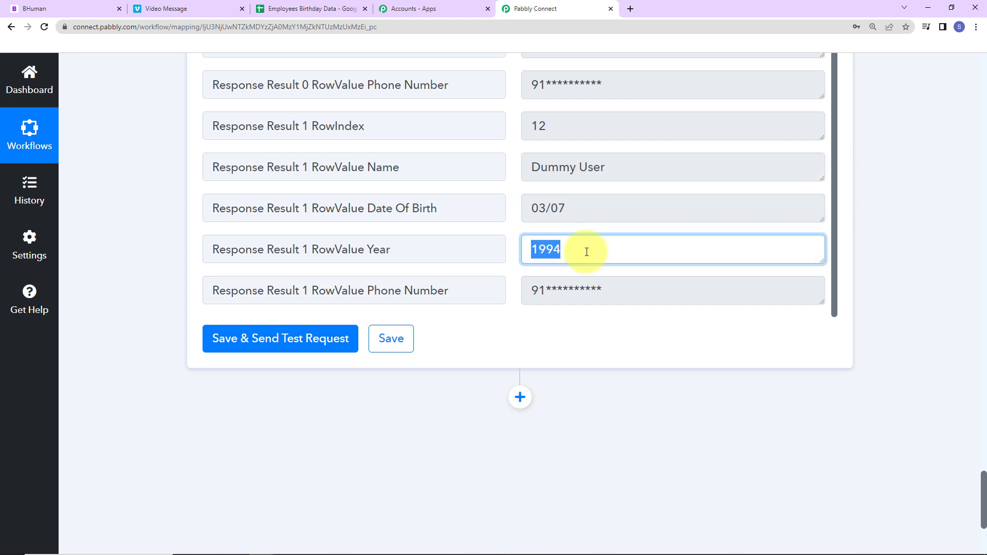
pyautogui.moveTo(524, 290); pyautogui.dragTo(632, 286)
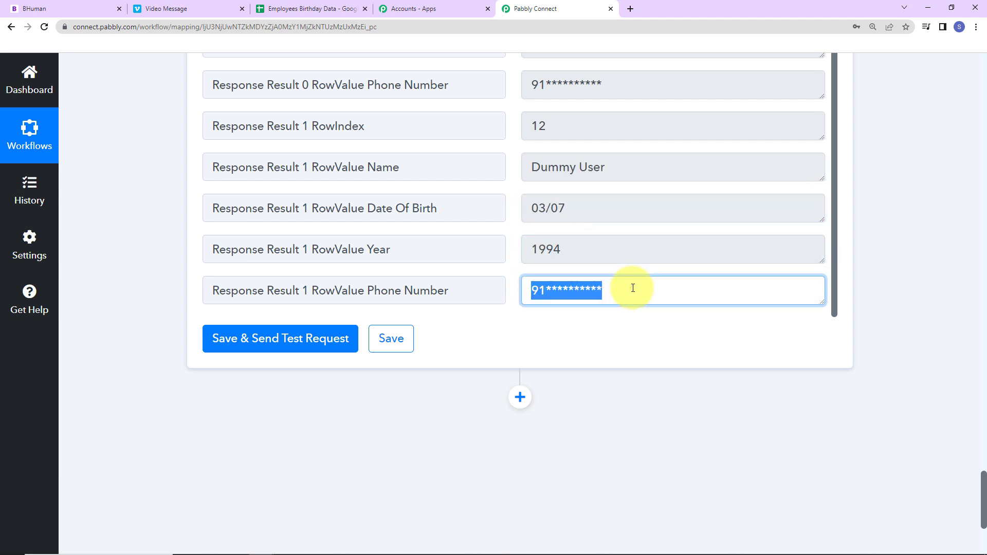
pyautogui.scroll(-3, 677, 219)
pyautogui.scroll(6, 659, 369)
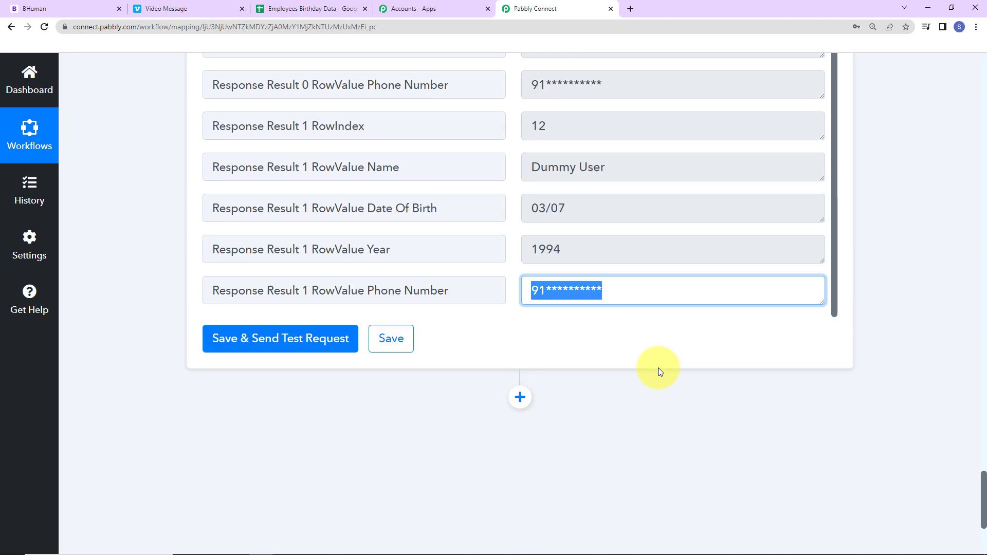
pyautogui.scroll(1, 658, 368)
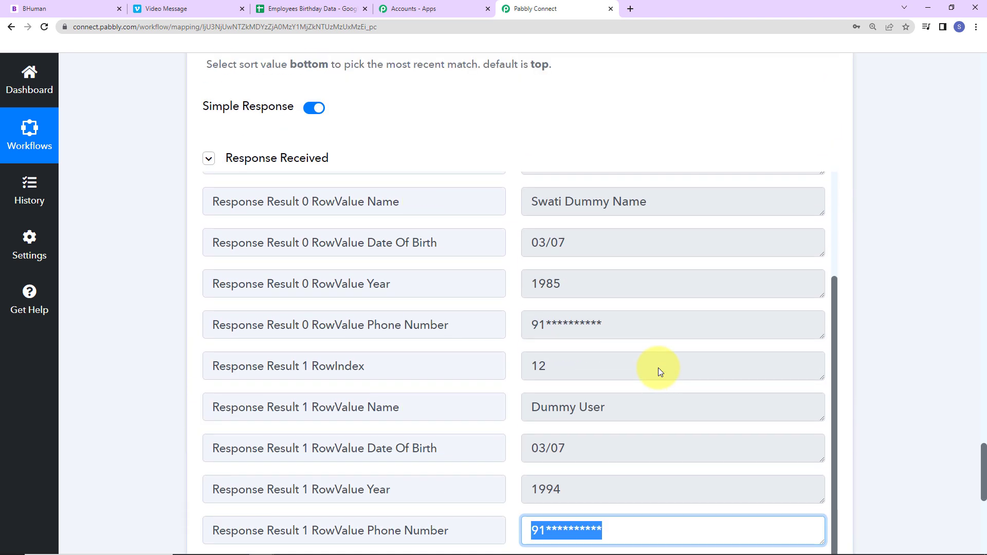
# Turn off Simple Response for the Google Sheets lookup, then save and send the test request again.
pyautogui.click(320, 109)
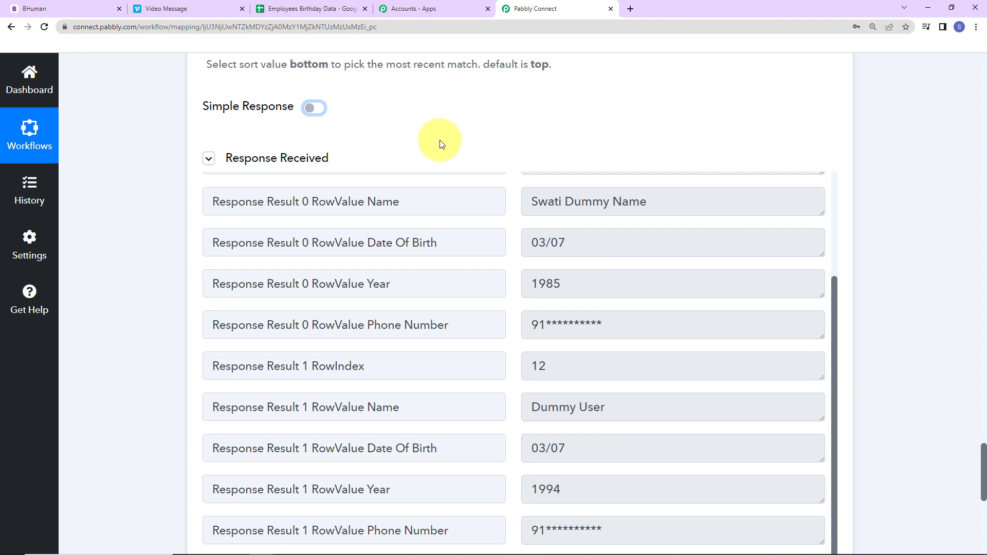
pyautogui.scroll(-7, 382, 215)
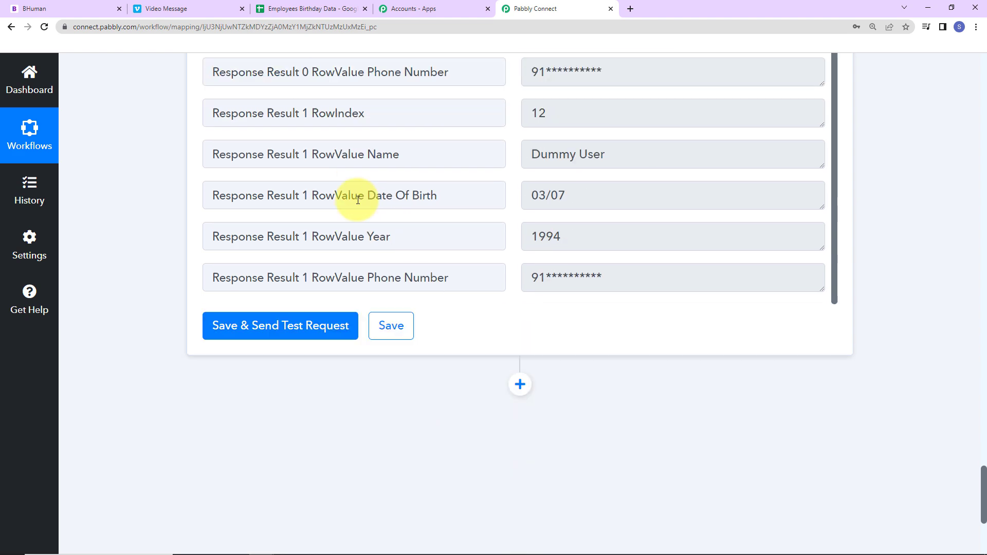
pyautogui.click(262, 227)
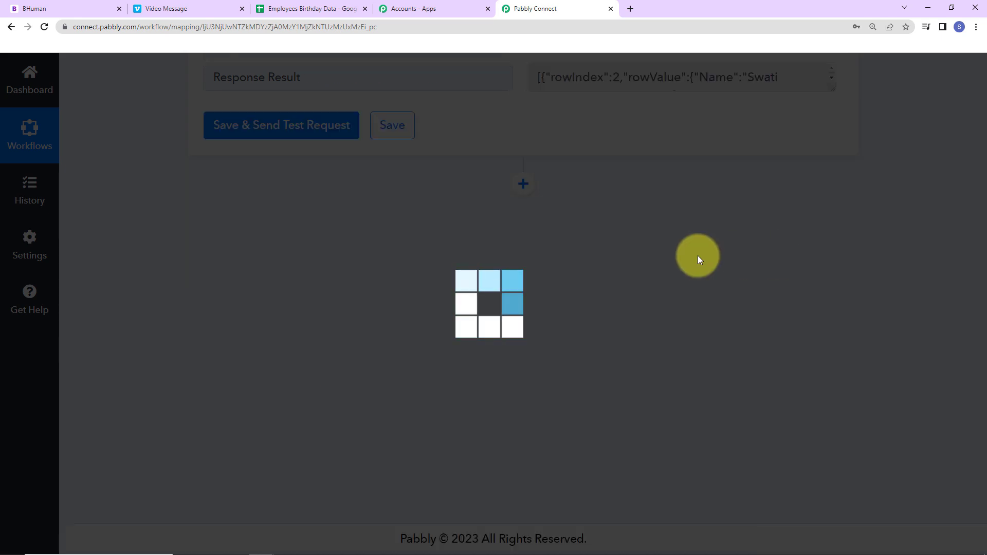
# Enlarge the Response Result value of the lookup and examine the full array of matching rows.
pyautogui.scroll(7, 699, 360)
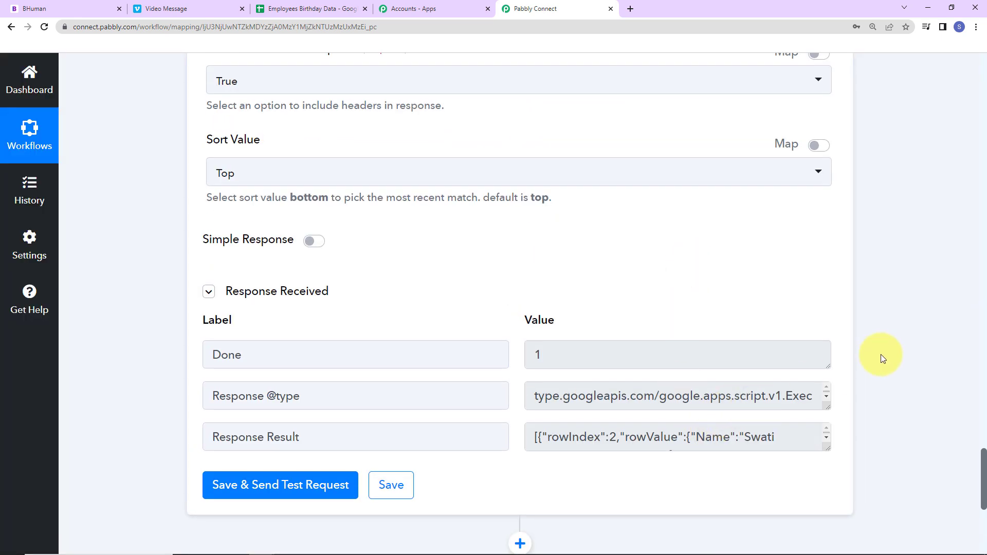
pyautogui.scroll(-2, 874, 360)
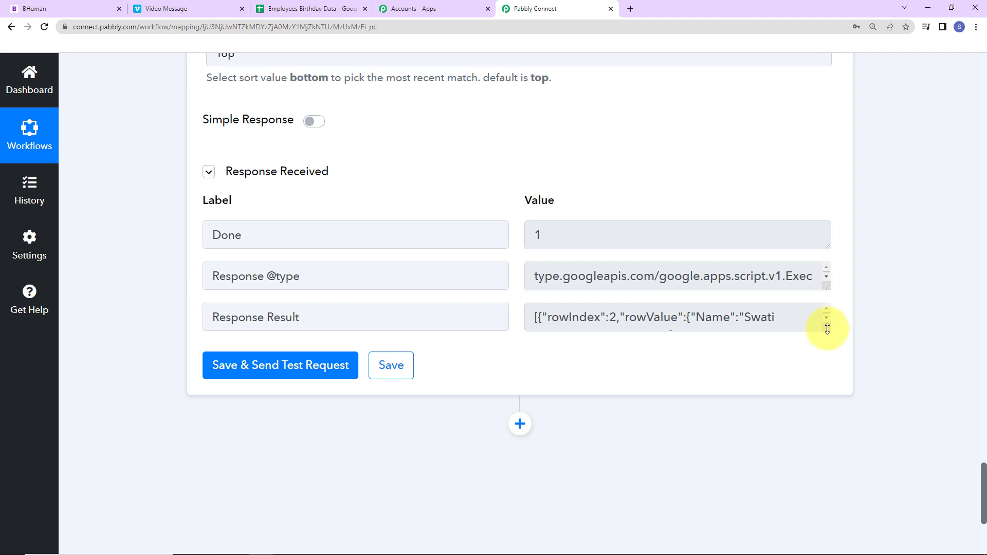
pyautogui.moveTo(827, 328); pyautogui.dragTo(824, 493)
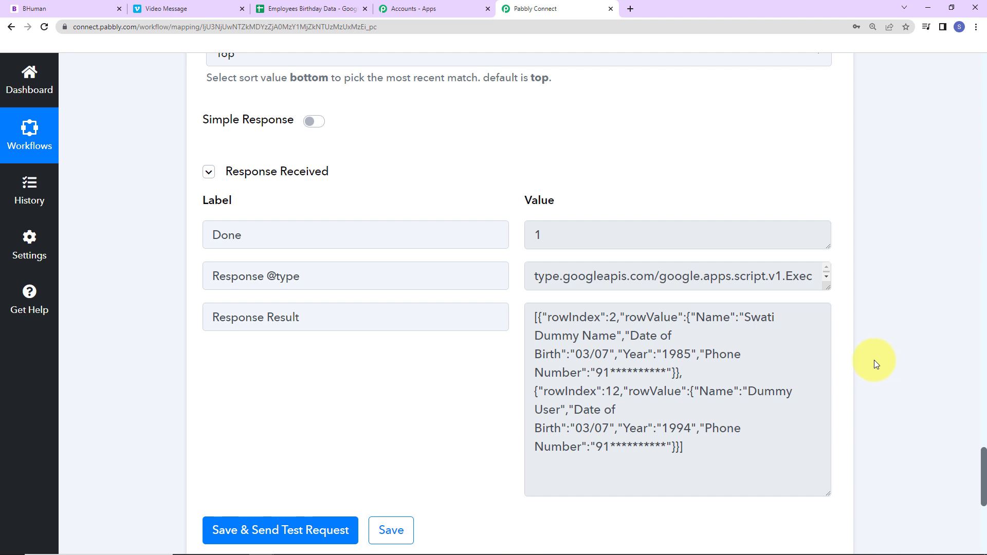
pyautogui.moveTo(698, 447); pyautogui.dragTo(531, 311)
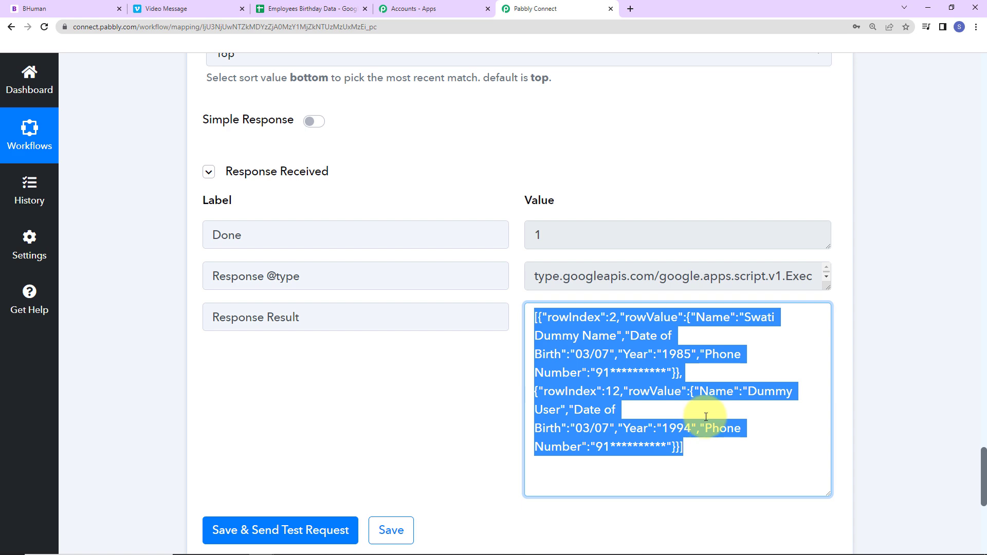
# Add an Iterator by Pabbly action after the lookup with 4. Response Result [] as its array, then save and send a test request.
pyautogui.scroll(-7, 908, 344)
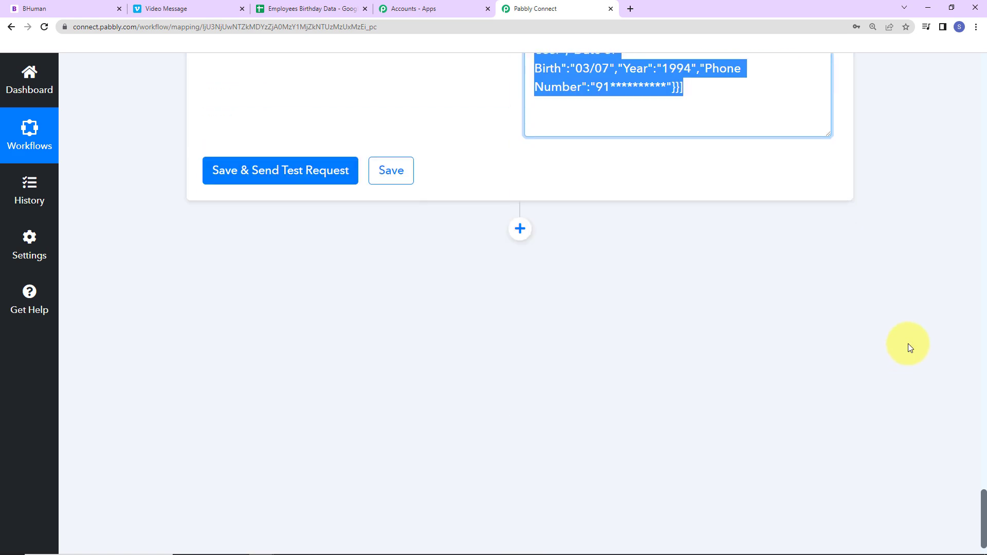
pyautogui.click(520, 228)
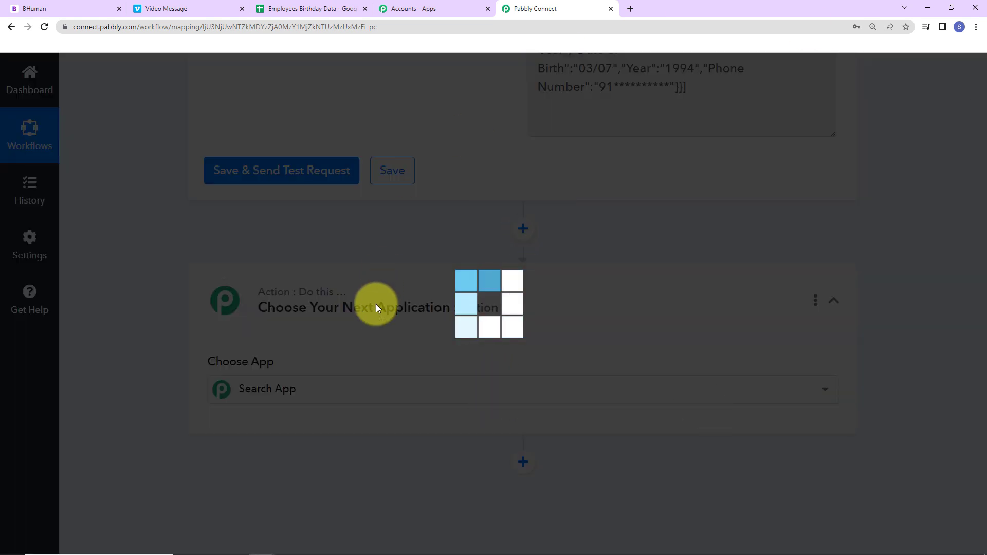
pyautogui.write('itera')
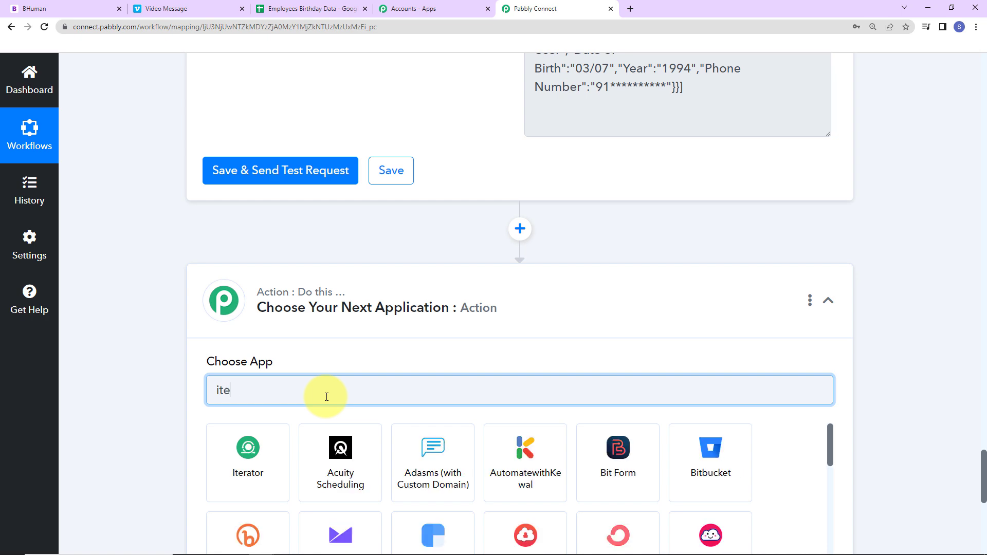
pyautogui.click(242, 474)
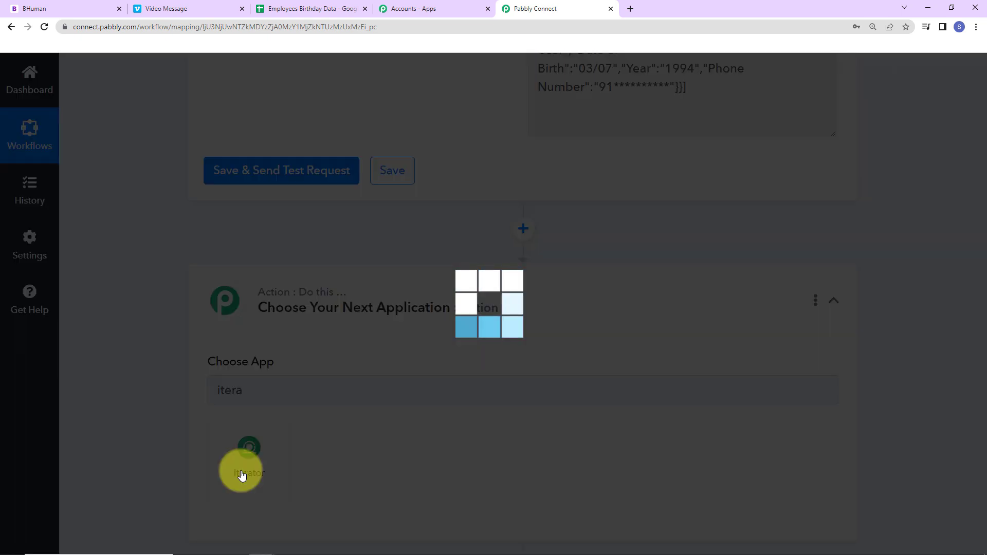
pyautogui.scroll(-4, 247, 453)
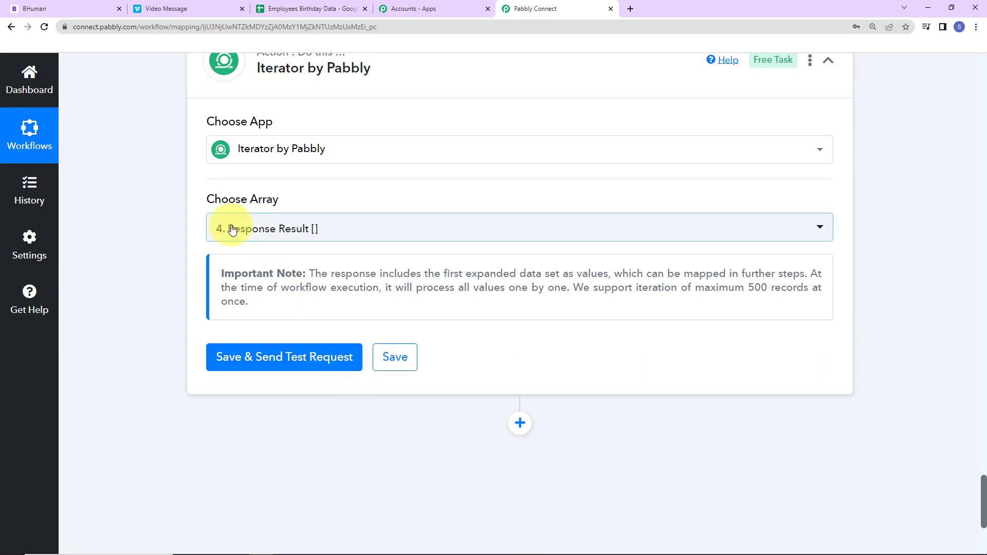
pyautogui.click(293, 359)
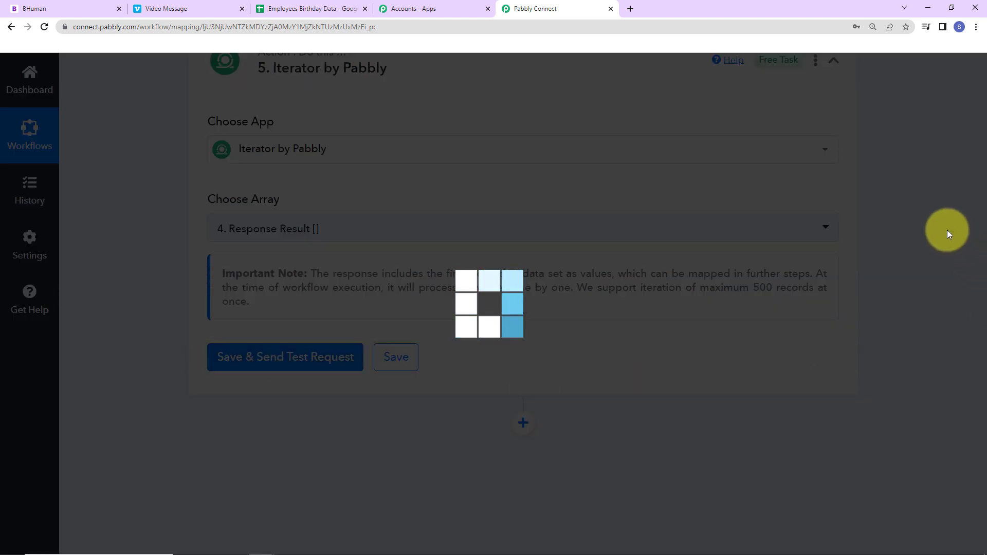
# Add a BHuman.ai action after the Iterator with Generate Video as its action event.
pyautogui.scroll(-5, 928, 234)
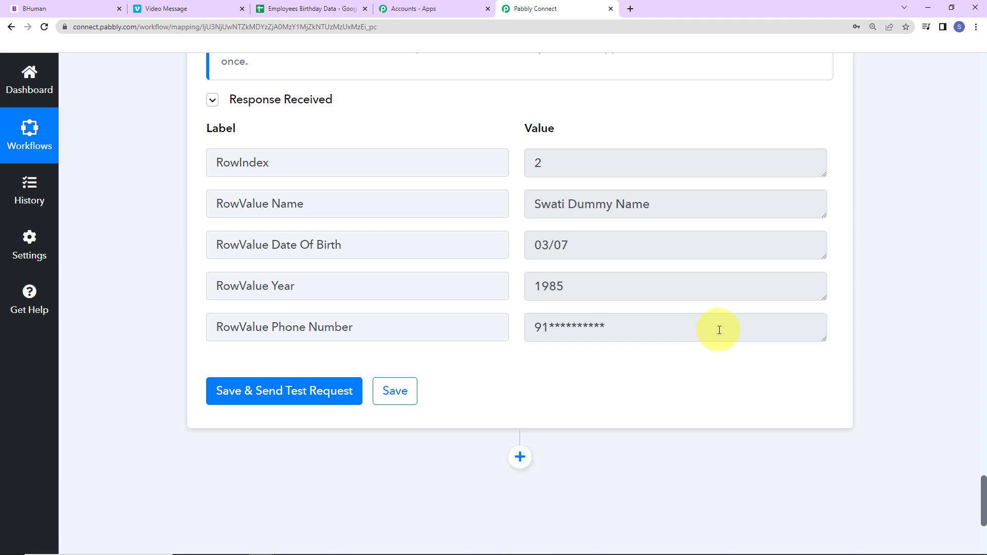
pyautogui.scroll(-5, 899, 312)
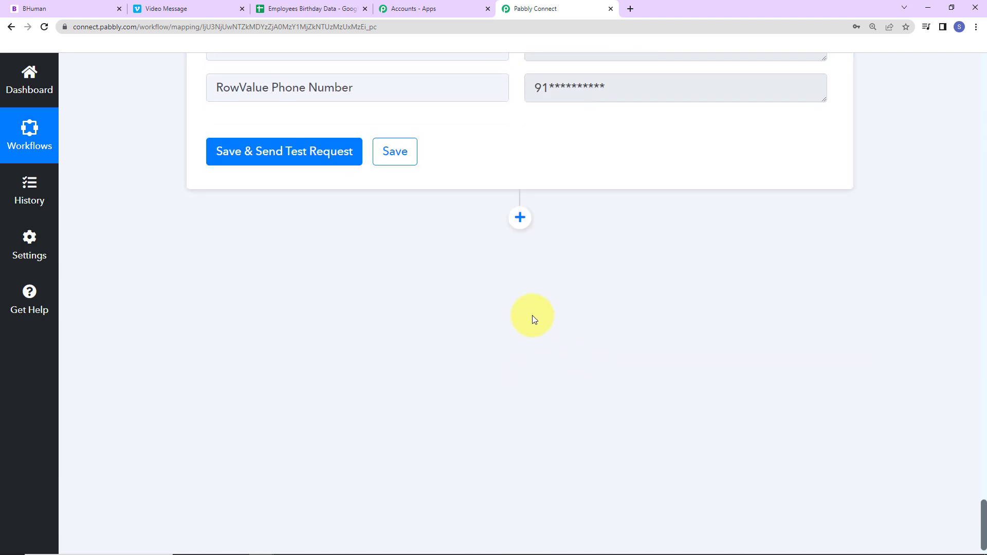
pyautogui.click(521, 217)
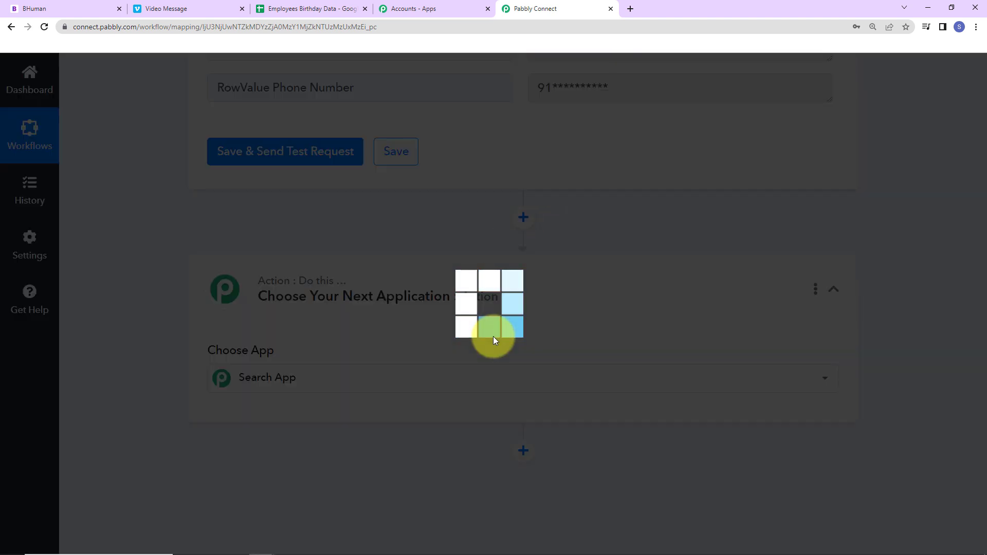
pyautogui.click(321, 383)
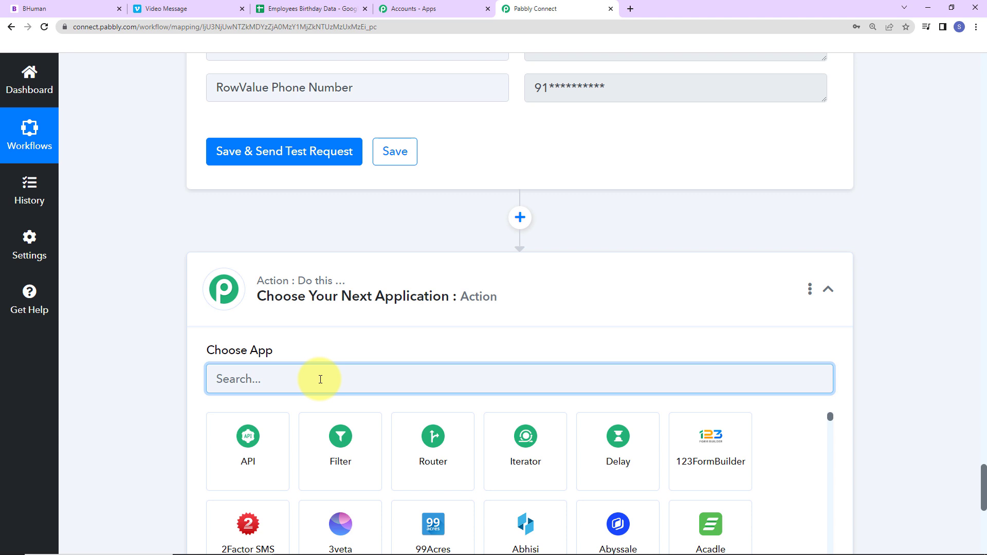
pyautogui.write('bhuman')
pyautogui.click(262, 449)
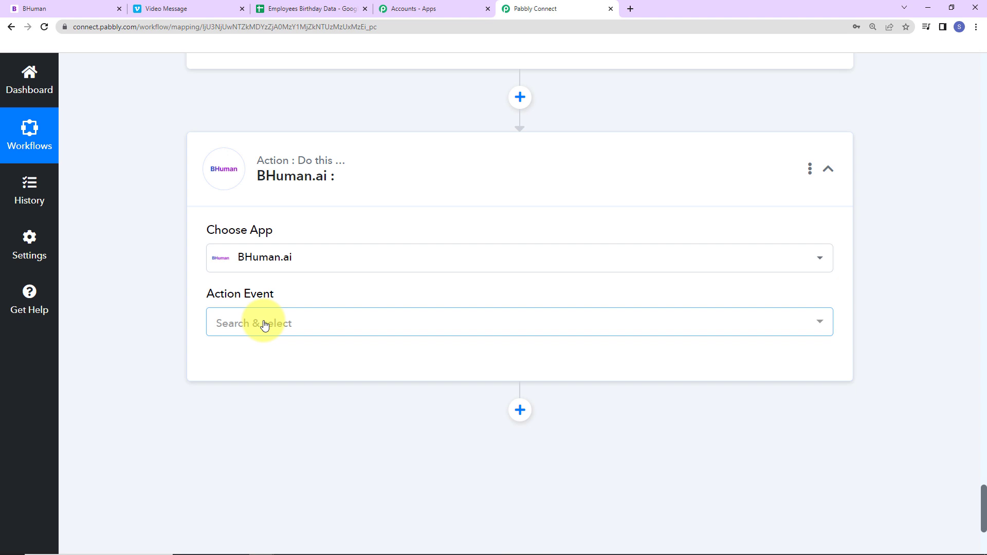
pyautogui.click(262, 322)
pyautogui.click(272, 391)
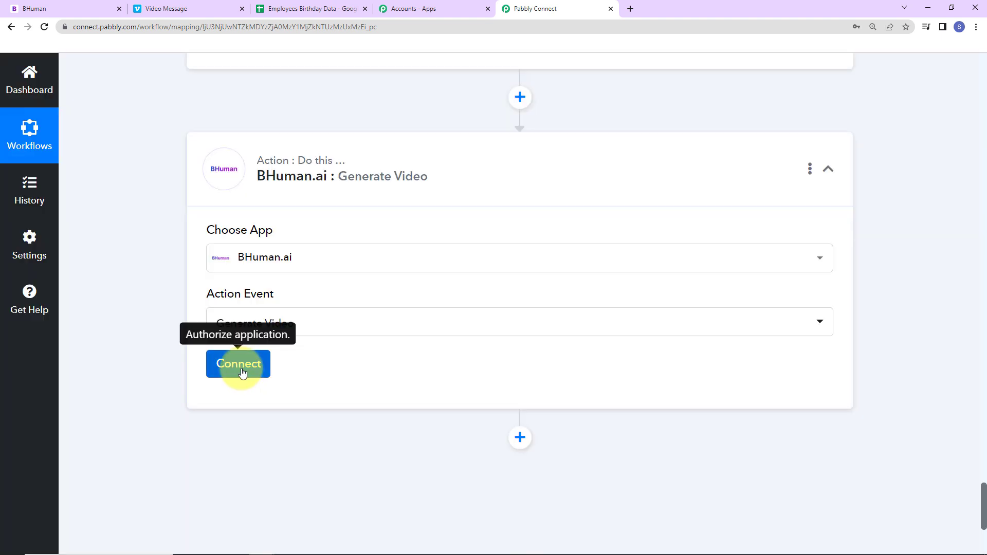
# Start a new BHuman.ai connection for the action and fill in its Client Id copied from the API keys in BHuman's settings.
pyautogui.click(239, 364)
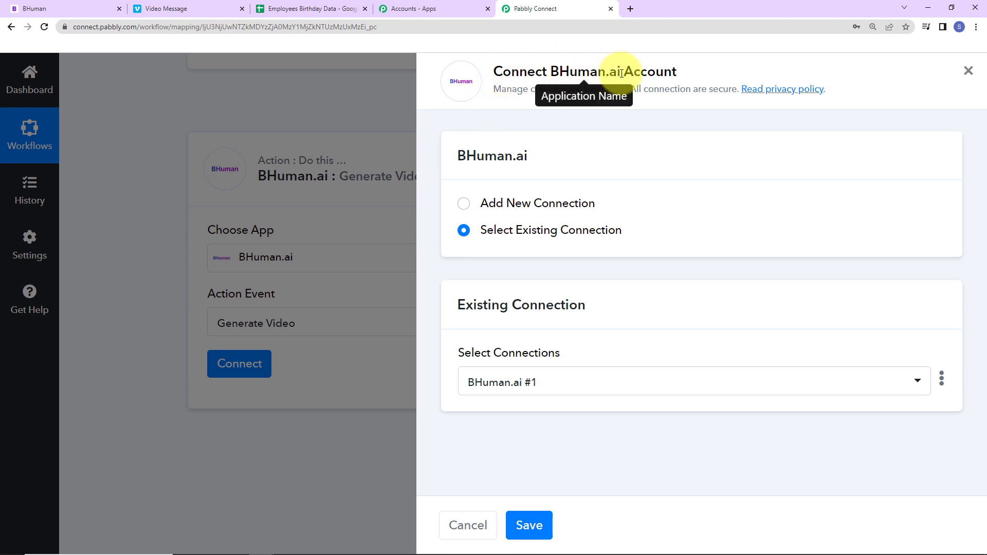
pyautogui.click(465, 204)
pyautogui.scroll(-2, 644, 214)
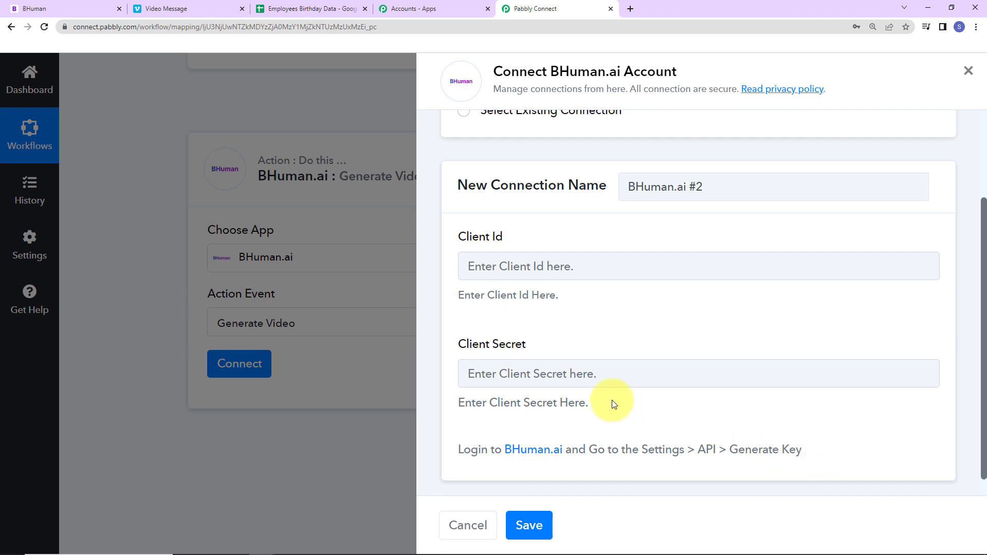
pyautogui.click(52, 8)
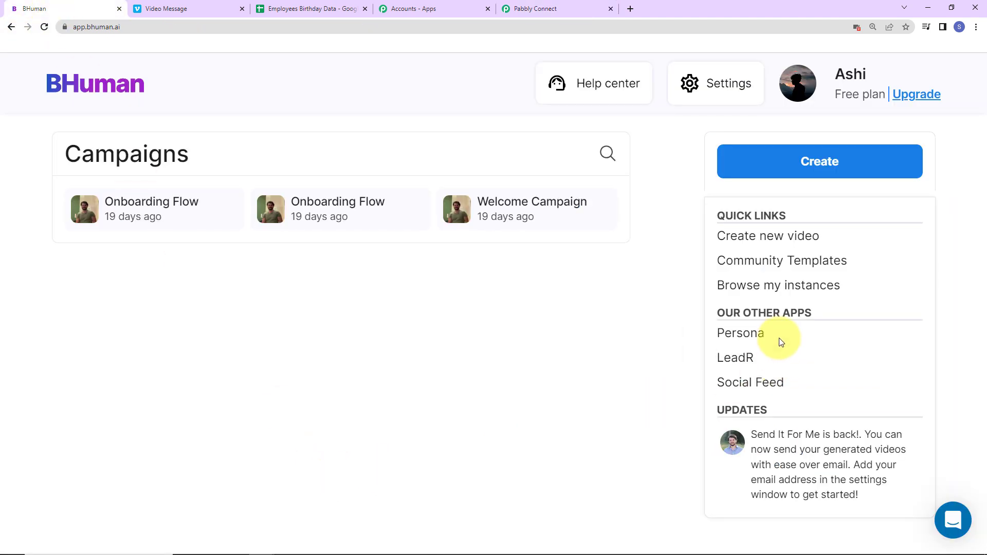
pyautogui.click(704, 85)
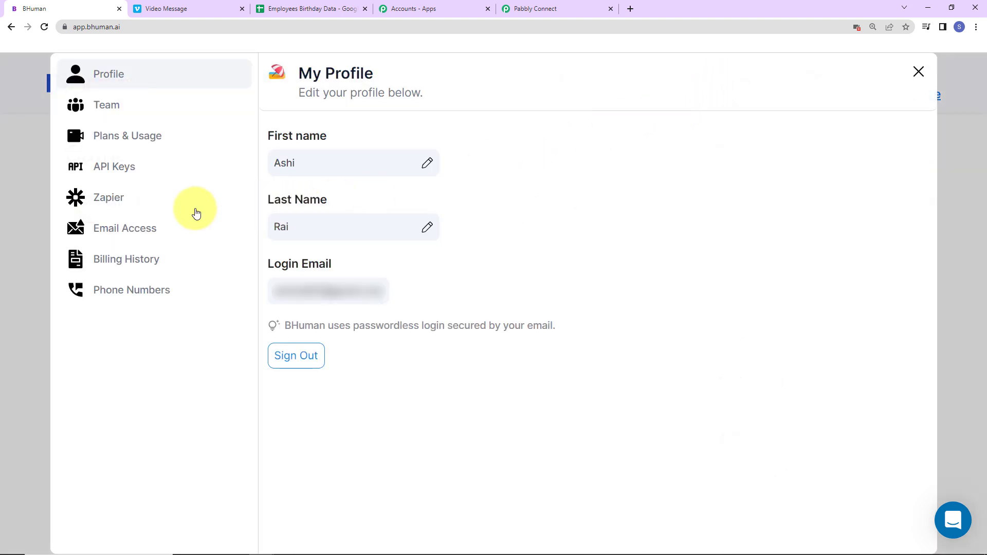
pyautogui.click(112, 173)
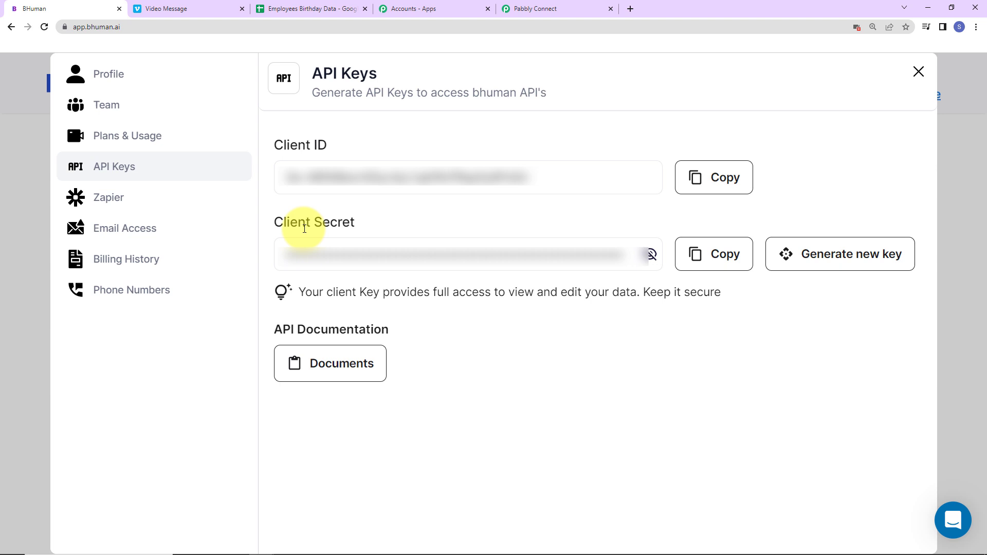
pyautogui.click(723, 177)
pyautogui.click(564, 10)
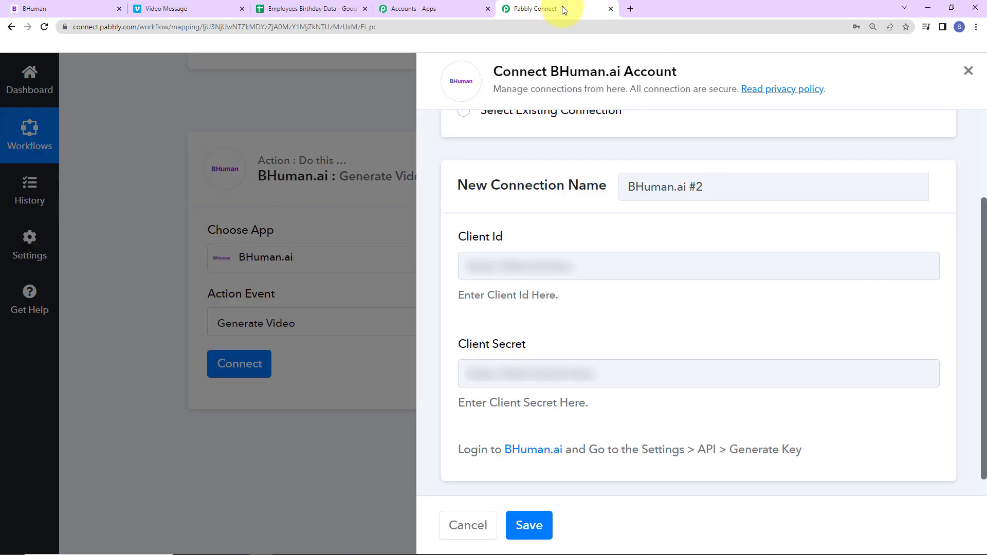
pyautogui.click(470, 265)
pyautogui.hotkey('ctrl', 'v')
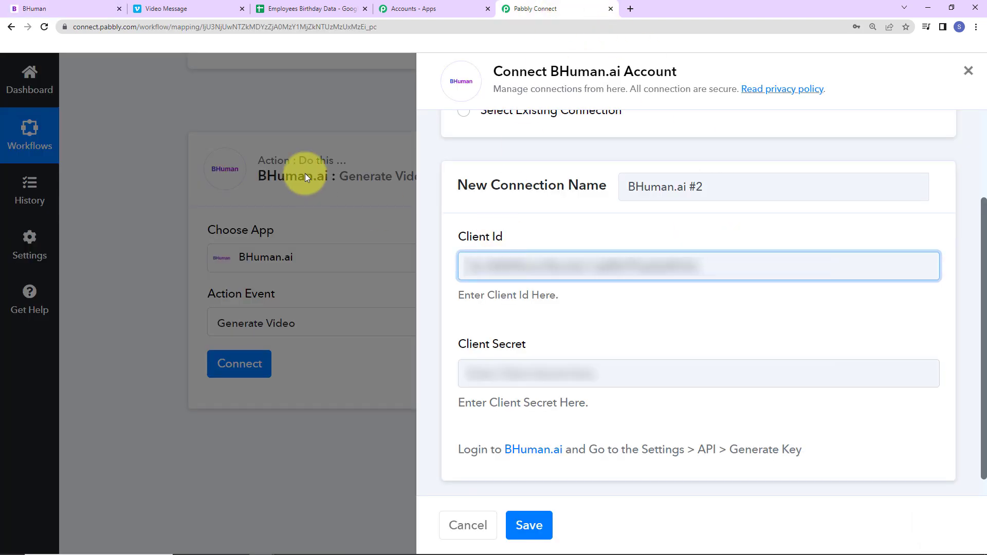
# Copy the client secret from BHuman into the connection's Client Secret field in Pabbly Connect and save the connection.
pyautogui.click(93, 9)
pyautogui.click(715, 254)
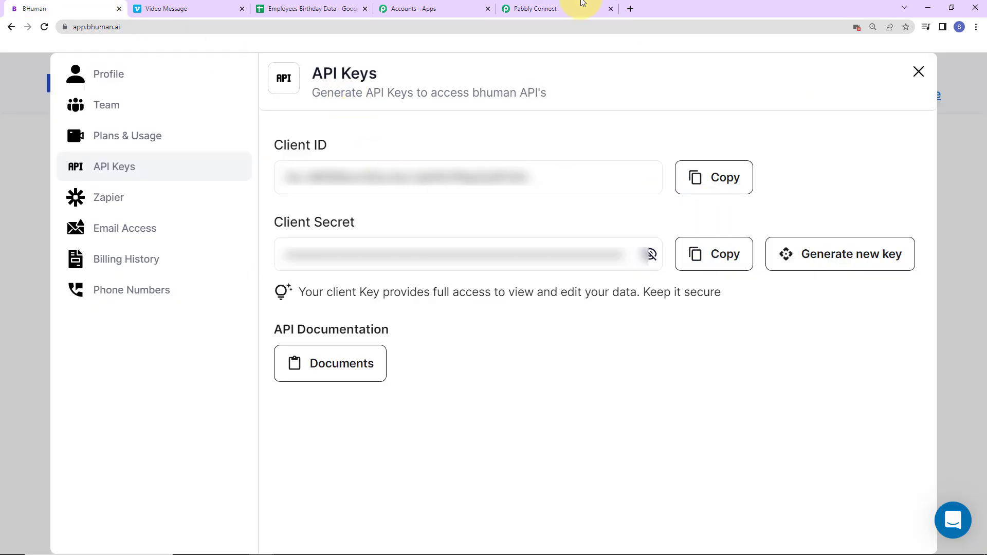
pyautogui.click(569, 7)
pyautogui.click(489, 371)
pyautogui.hotkey('ctrl', 'v')
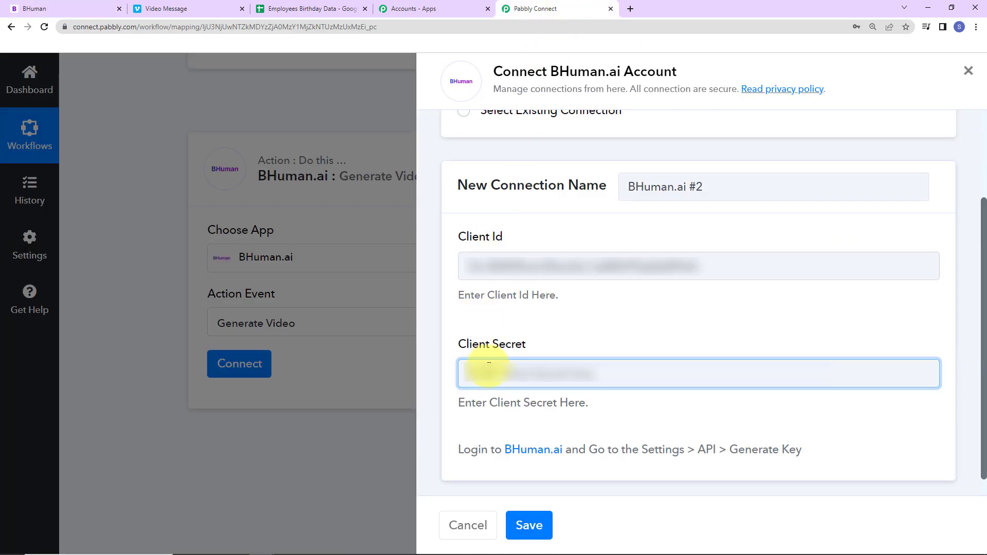
pyautogui.click(525, 527)
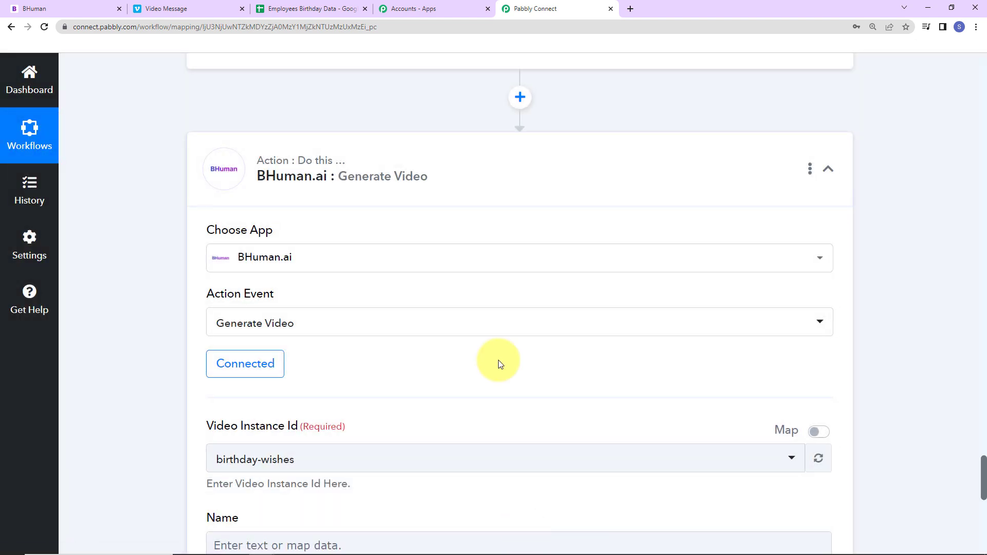
# Switch to BHuman and create a new video template of your own named birthday-wishes.
pyautogui.scroll(-5, 498, 360)
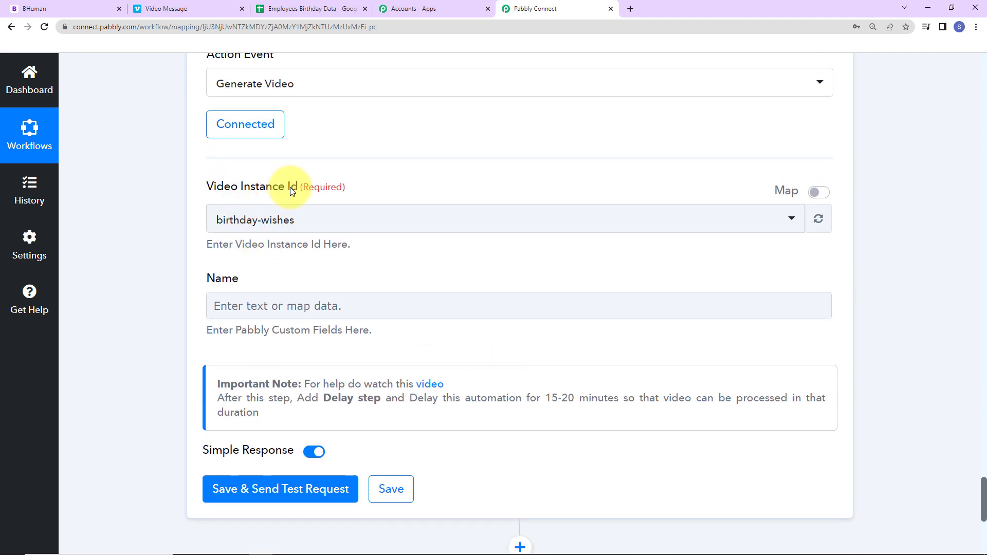
pyautogui.click(51, 2)
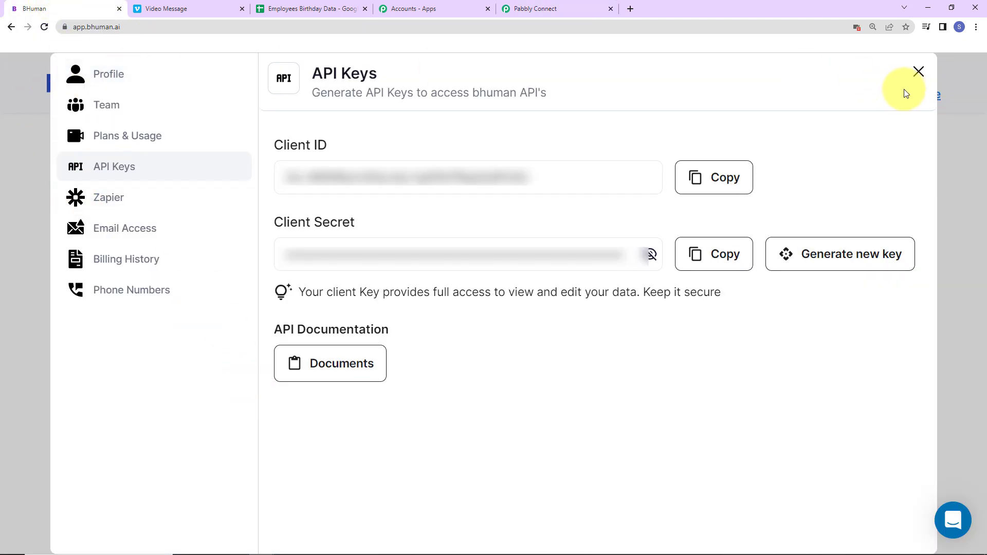
pyautogui.click(918, 72)
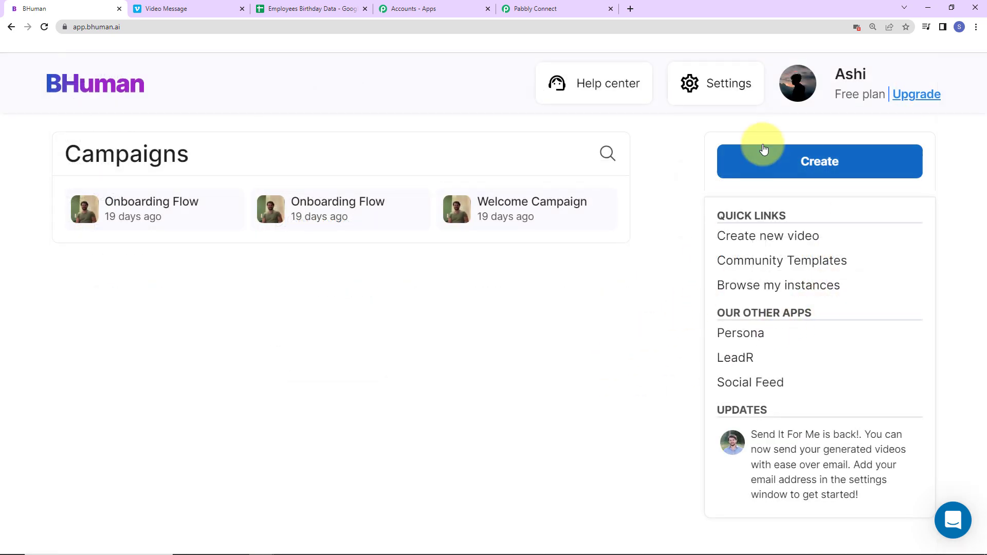
pyautogui.click(774, 164)
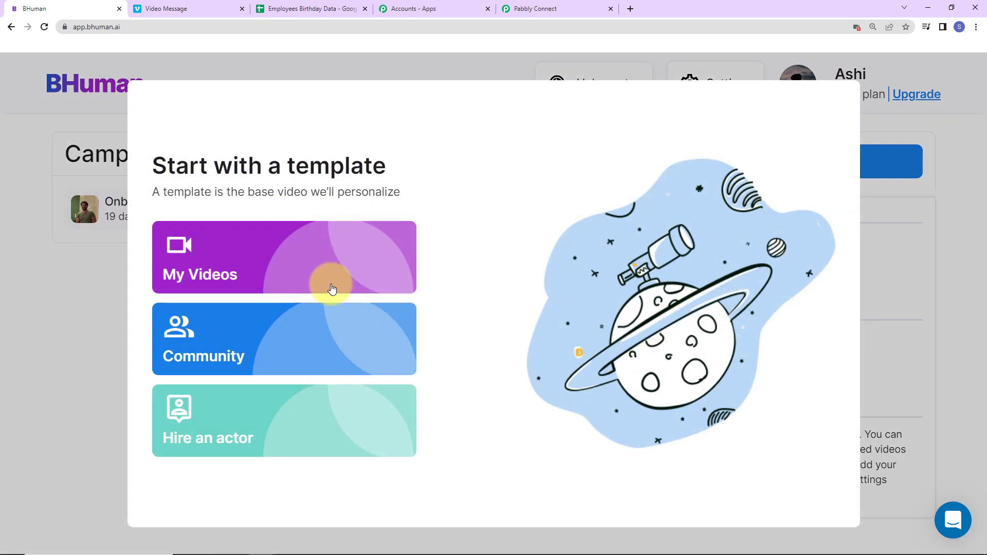
pyautogui.click(331, 286)
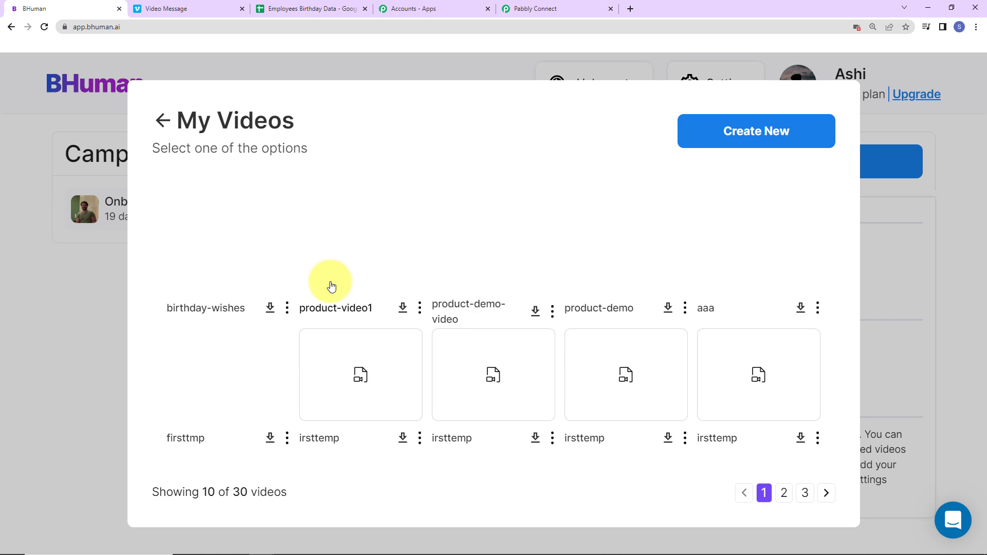
pyautogui.click(754, 132)
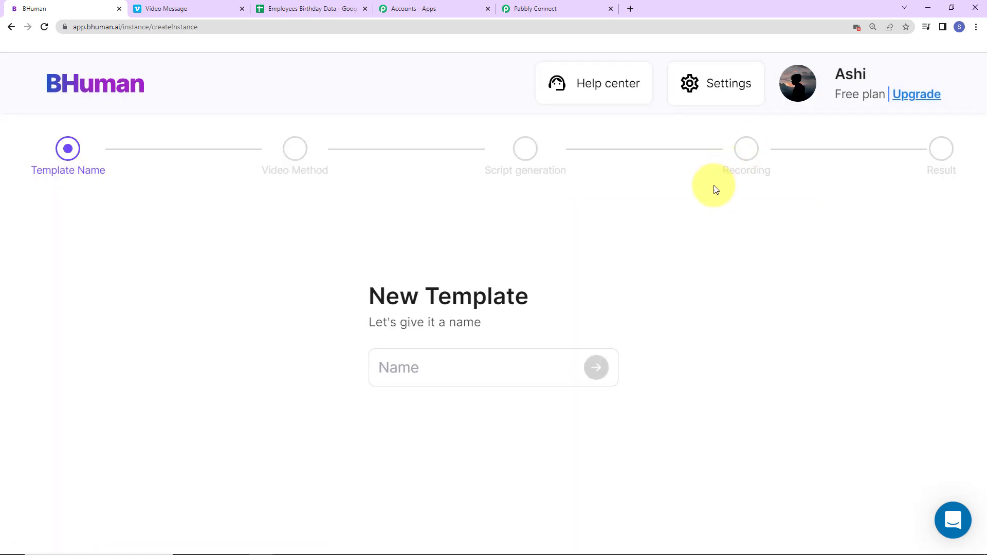
pyautogui.click(410, 361)
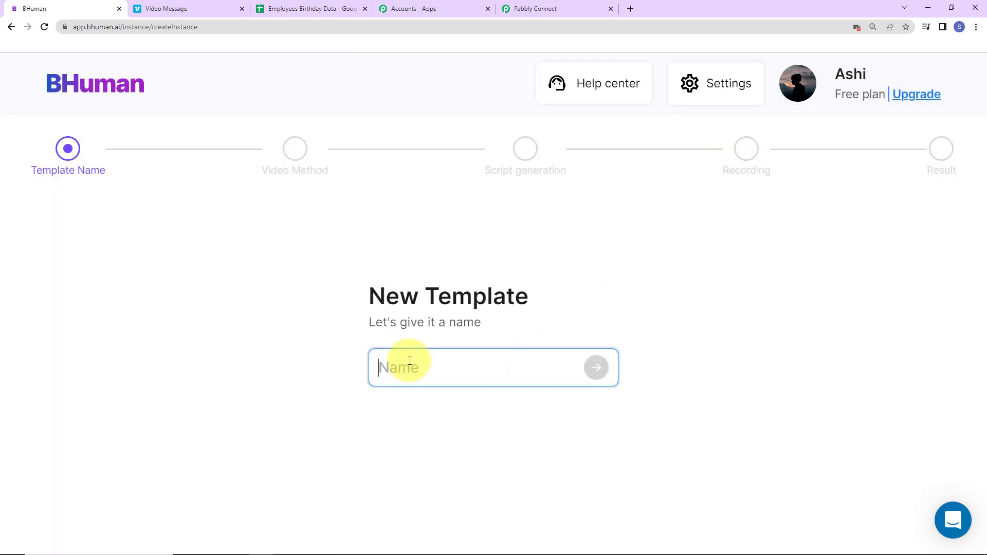
pyautogui.write('birthday-wishes')
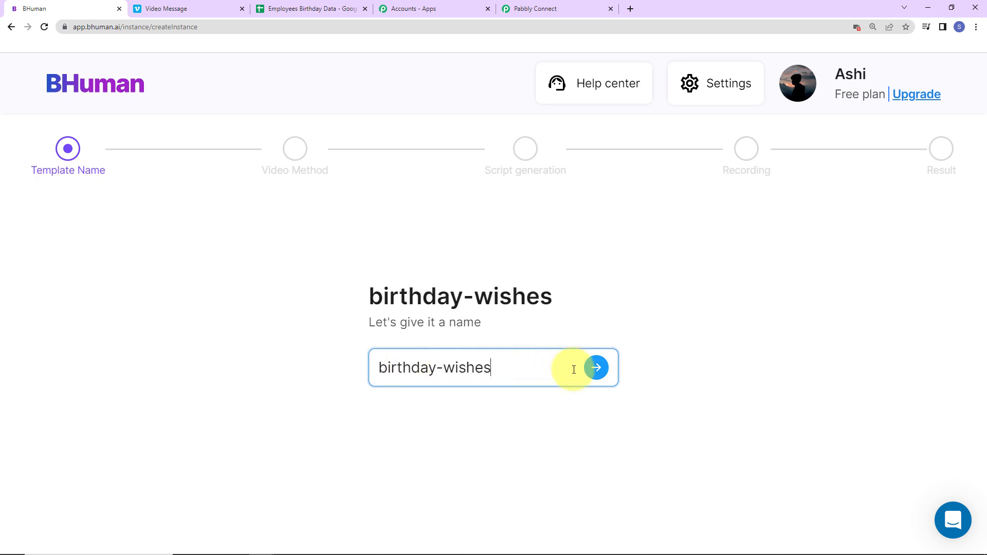
pyautogui.click(594, 369)
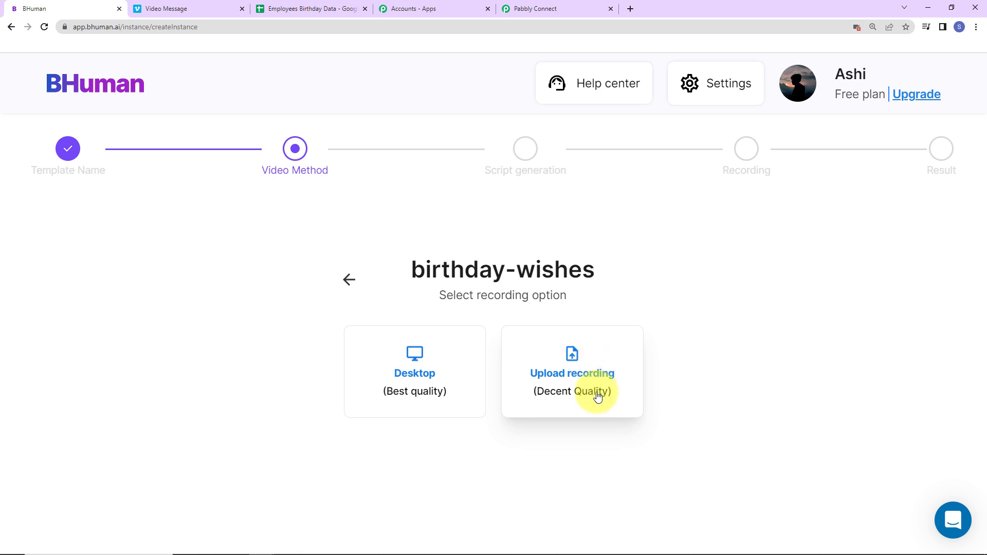
# Use an uploaded recording for the template and upload the Happy Birthday video from Downloads.
pyautogui.click(577, 368)
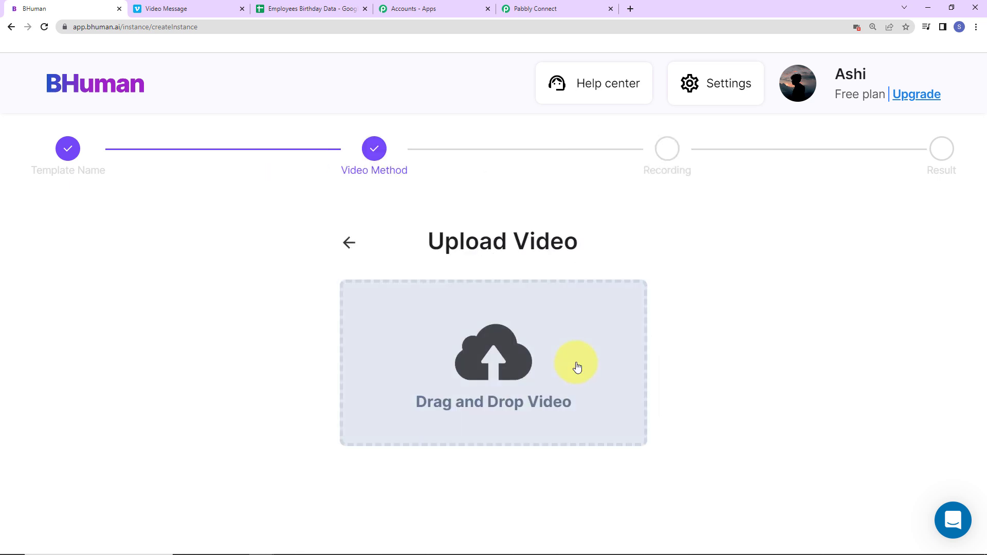
pyautogui.click(500, 358)
pyautogui.click(115, 114)
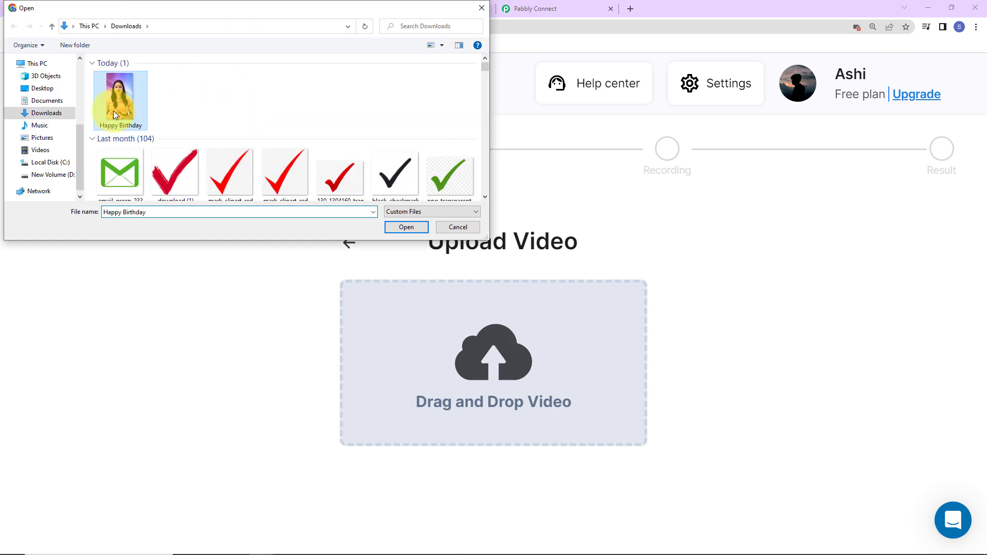
pyautogui.click(407, 228)
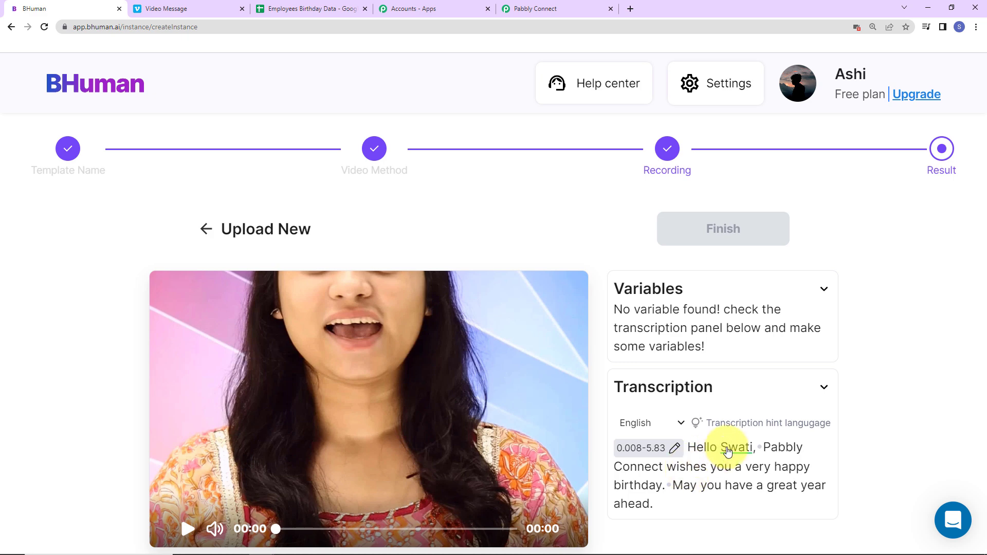
# Turn the greeted person's name in the transcription into a variable called name and finish the template.
pyautogui.click(731, 449)
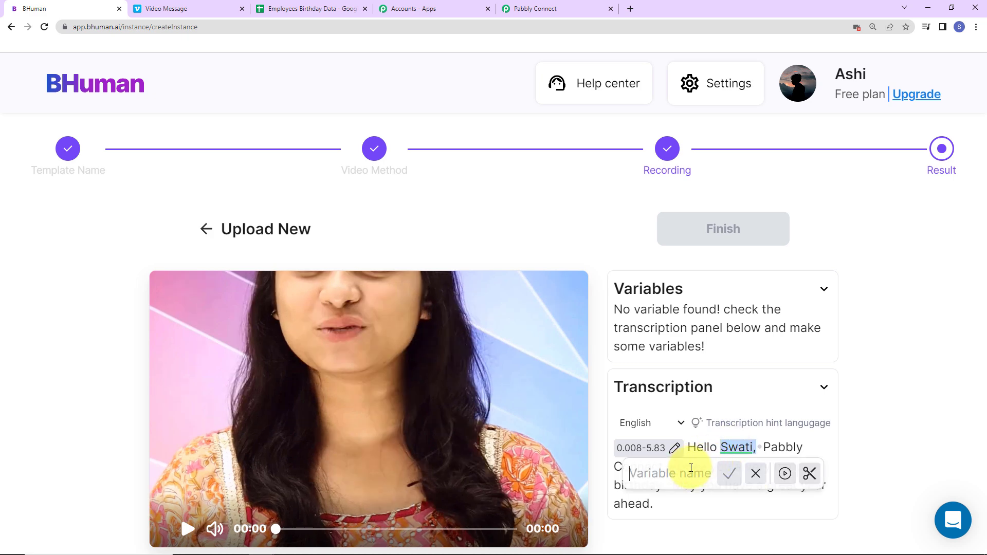
pyautogui.write('Name')
pyautogui.click(729, 473)
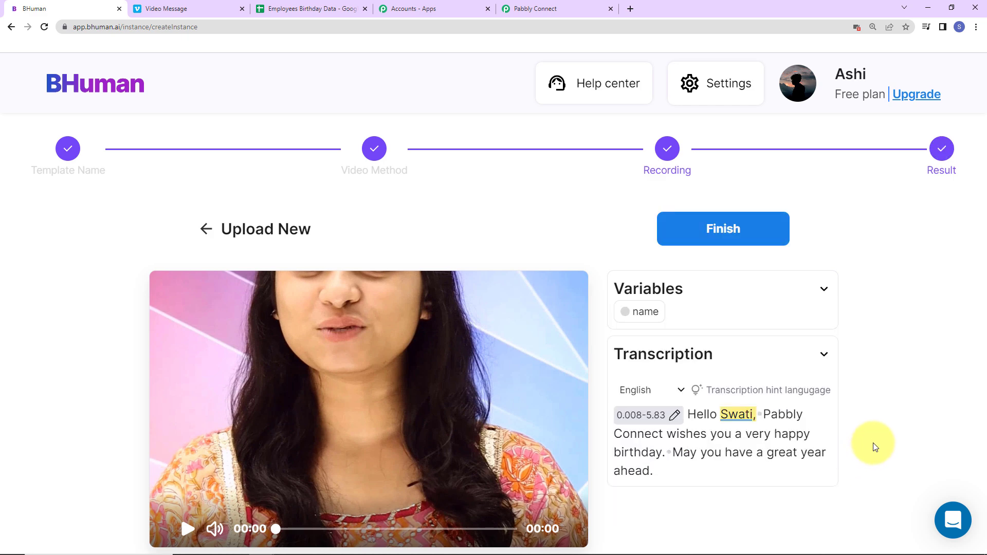
pyautogui.click(746, 237)
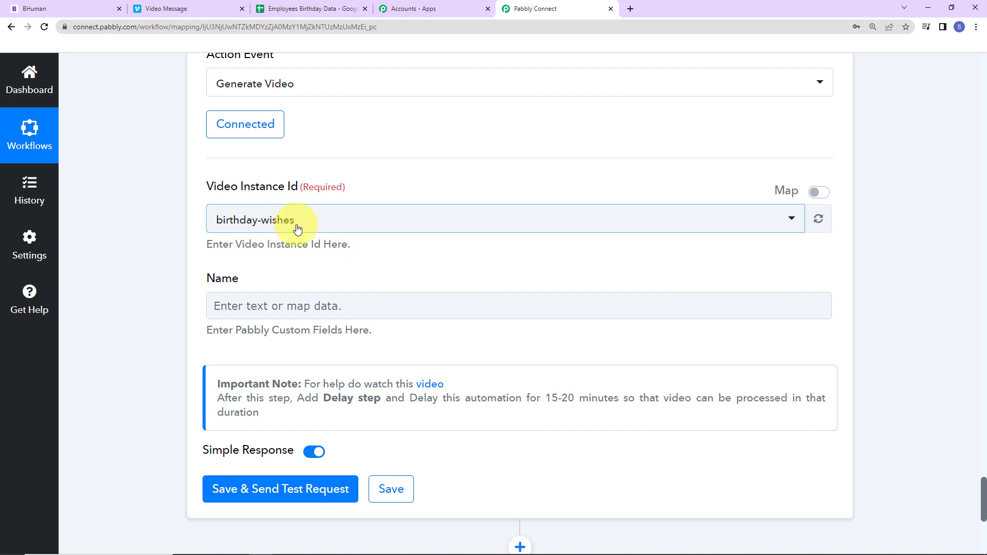
# For the birthday-wishes video instance, map the Name field to the Iterator's RowValue Name and save with a test request.
pyautogui.click(324, 223)
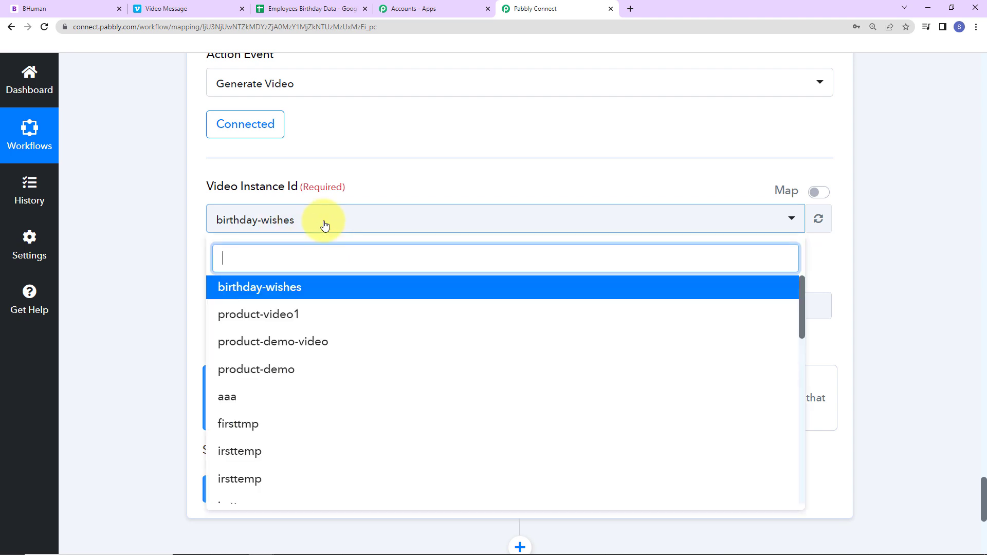
pyautogui.click(313, 221)
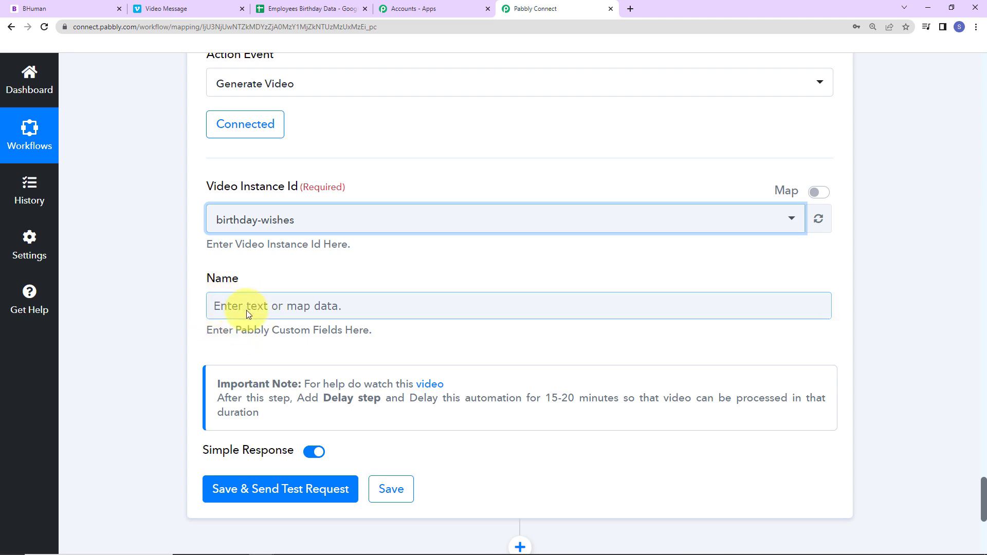
pyautogui.scroll(-2, 254, 304)
pyautogui.click(288, 187)
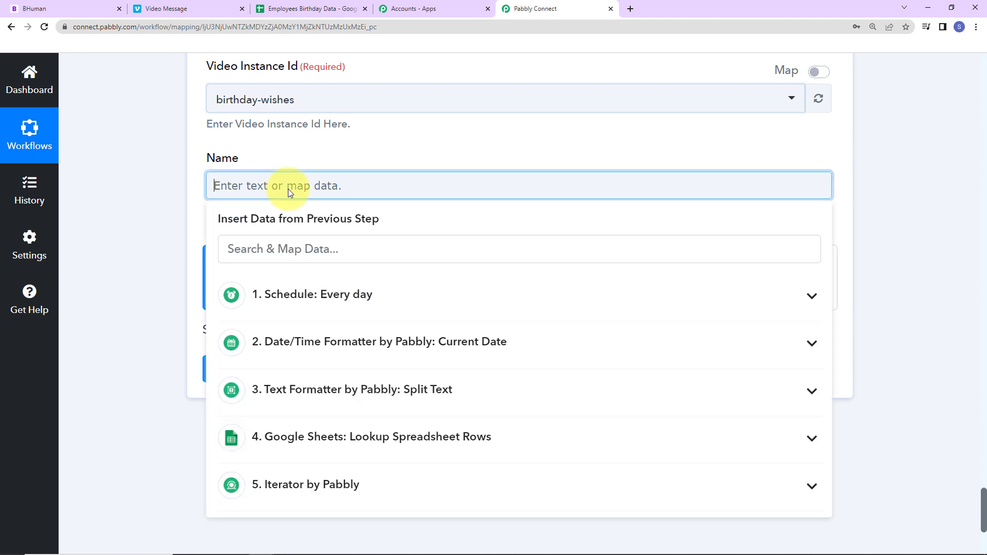
pyautogui.click(297, 489)
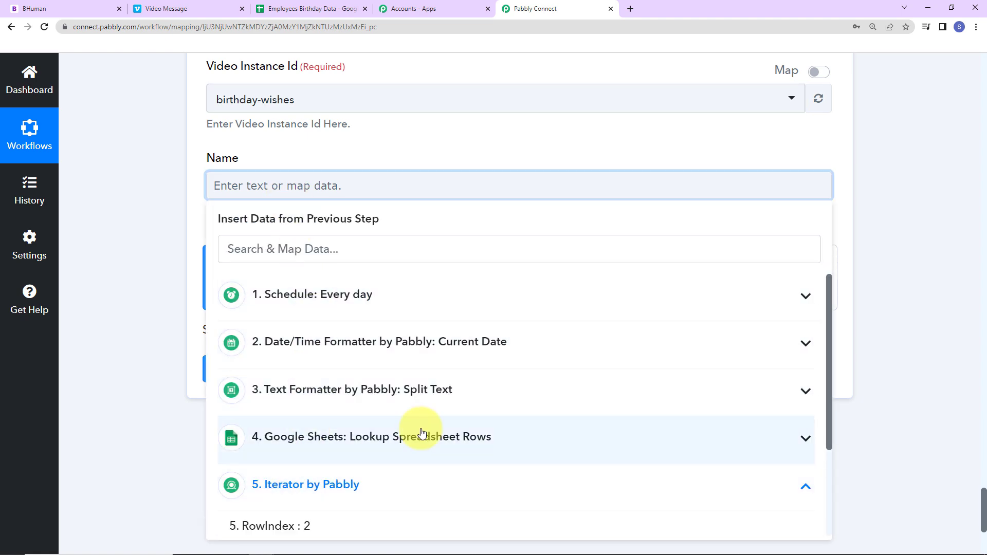
pyautogui.scroll(-2, 374, 461)
pyautogui.click(277, 437)
pyautogui.click(120, 277)
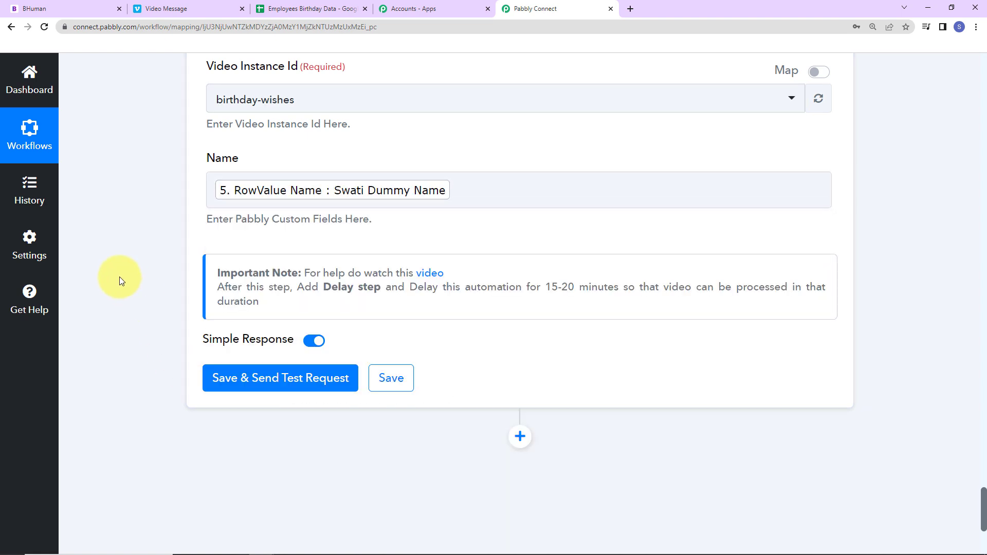
pyautogui.click(242, 379)
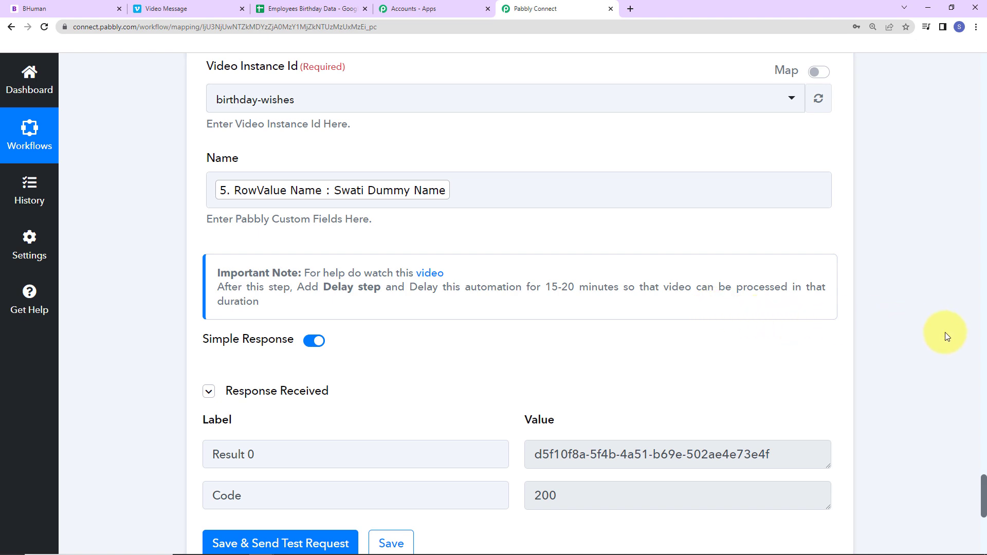
# Add a Delay by Pabbly action after the BHuman.ai Generate Video step.
pyautogui.scroll(-8, 944, 334)
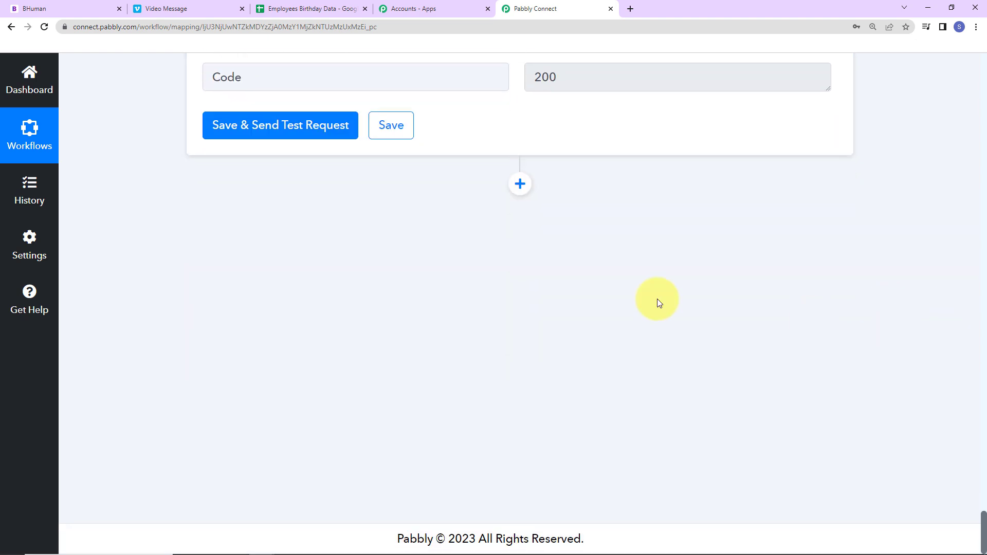
pyautogui.click(519, 183)
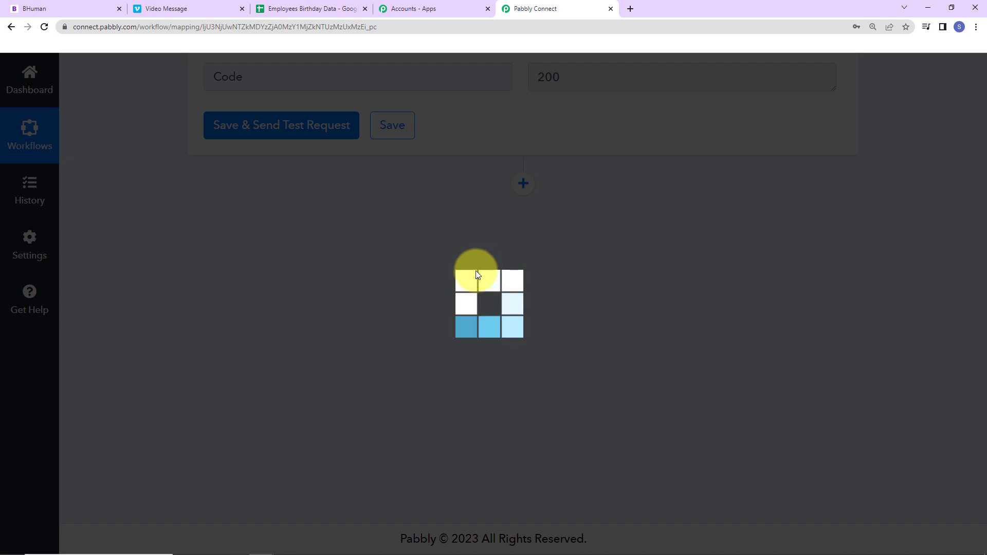
pyautogui.click(300, 343)
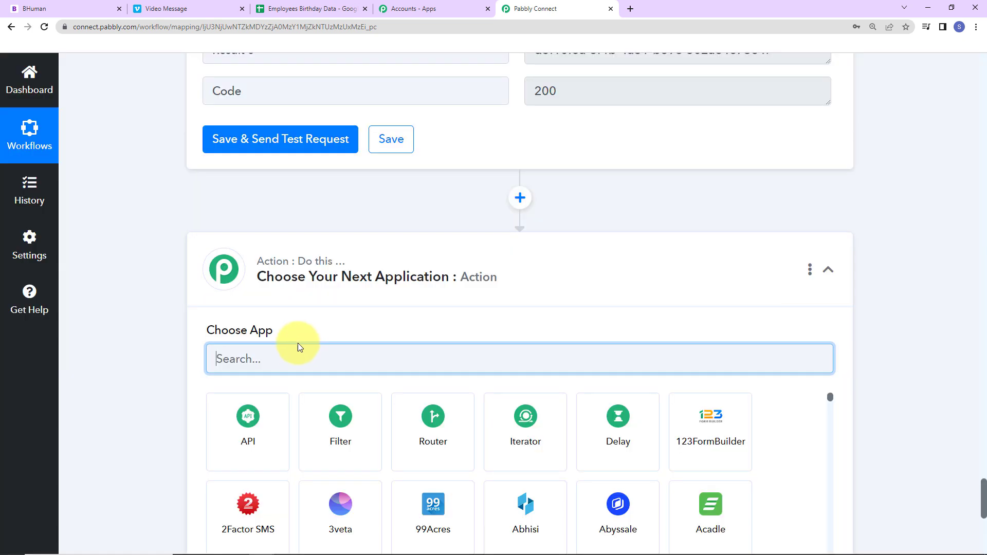
pyautogui.write('delay')
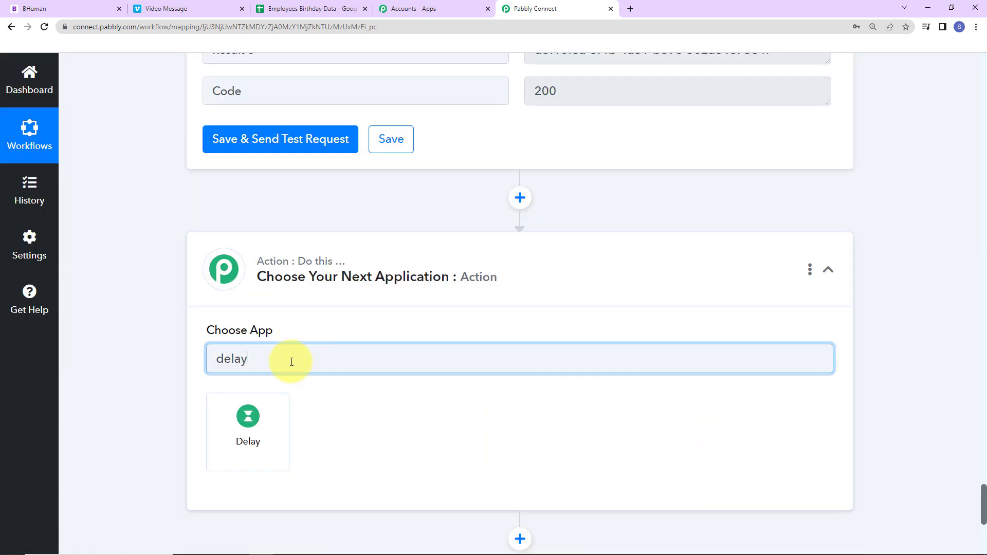
pyautogui.click(265, 409)
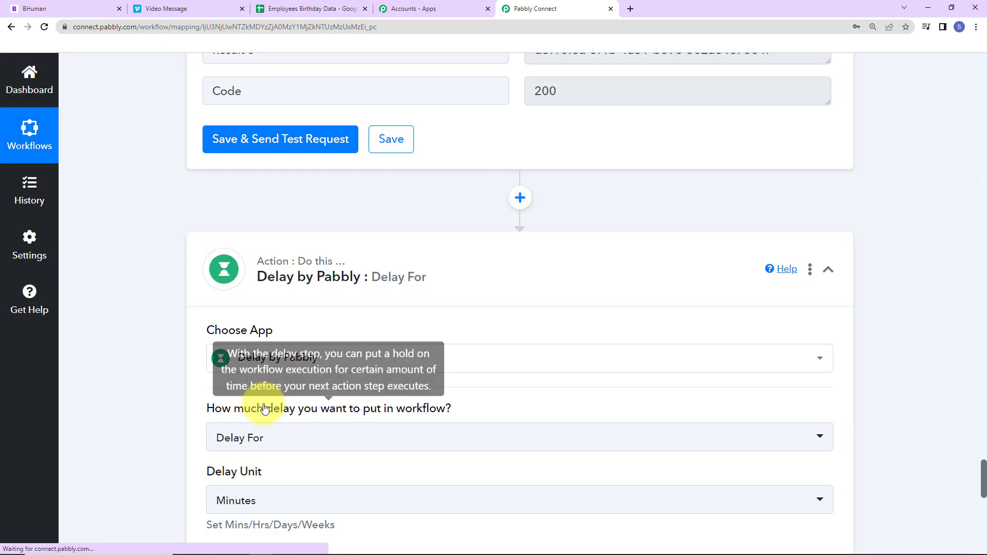
# Set the delay to 20 minutes and save the delay step with a test request.
pyautogui.scroll(-2, 264, 408)
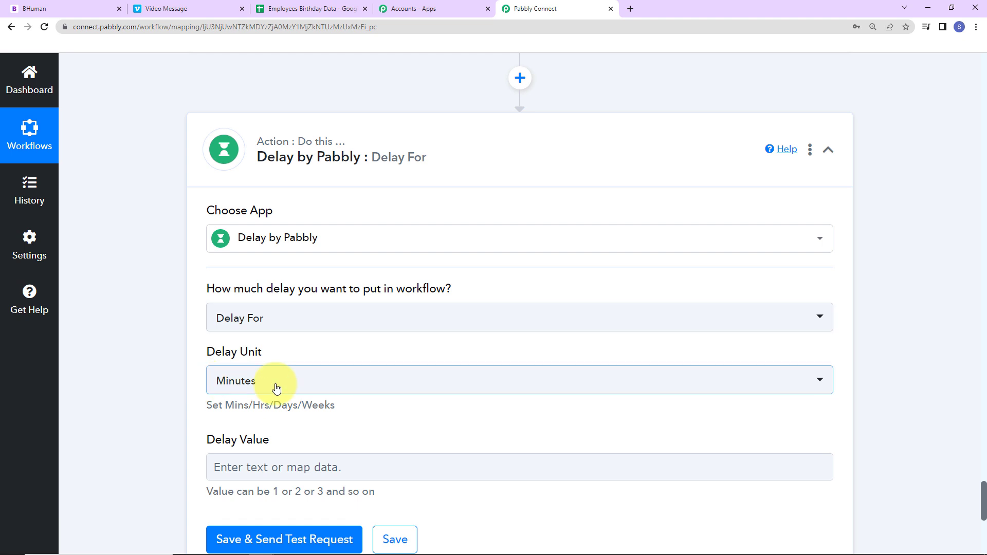
pyautogui.scroll(-2, 273, 379)
pyautogui.click(252, 345)
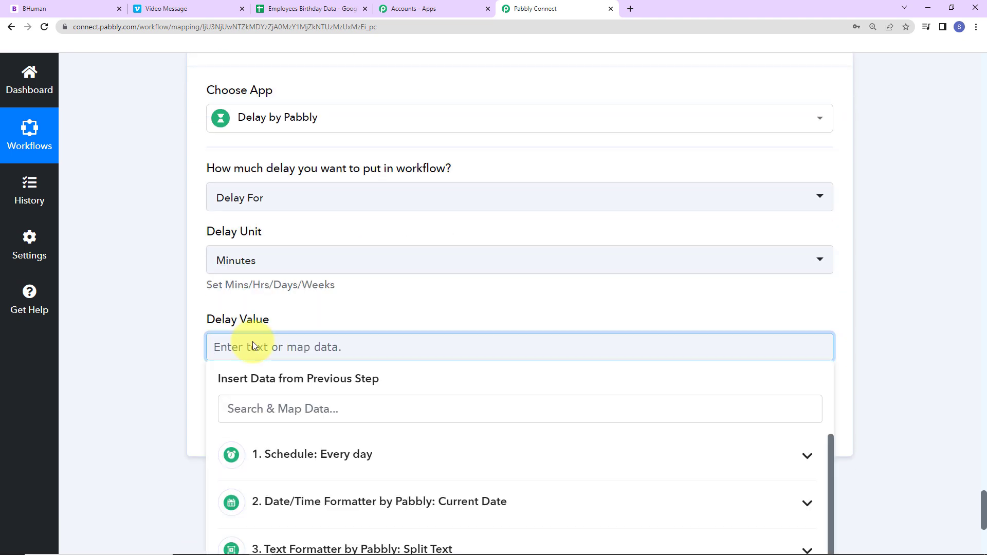
pyautogui.write('20')
pyautogui.click(162, 317)
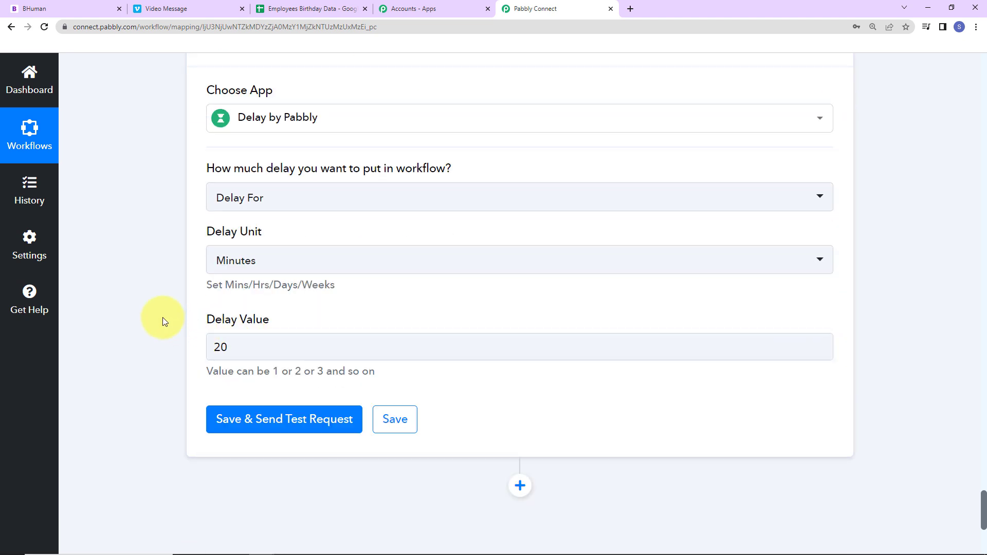
pyautogui.click(280, 268)
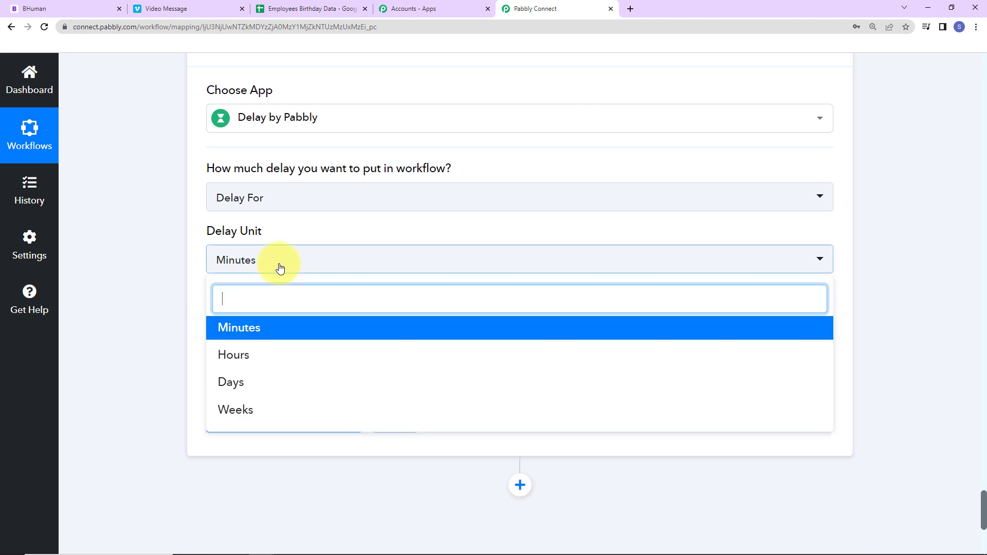
pyautogui.click(280, 268)
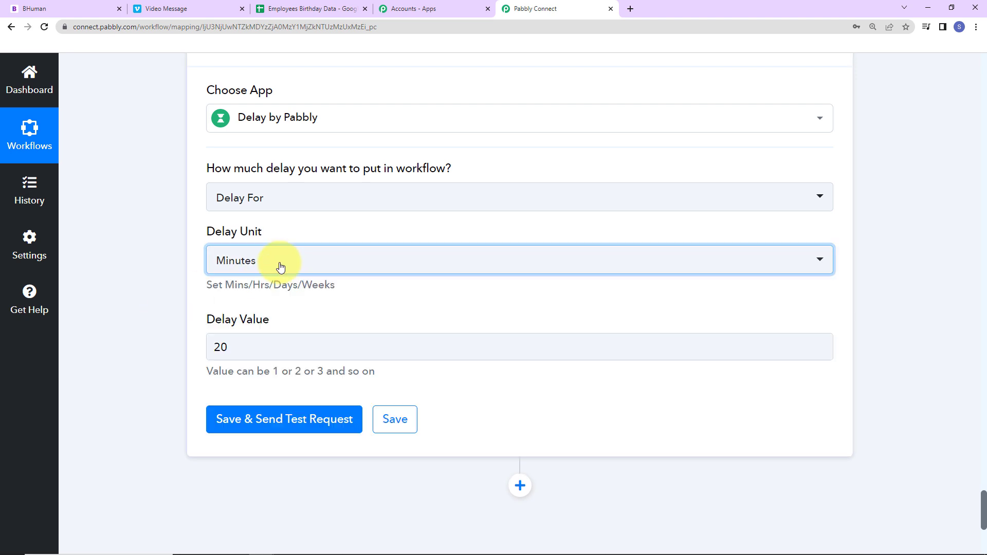
pyautogui.click(242, 427)
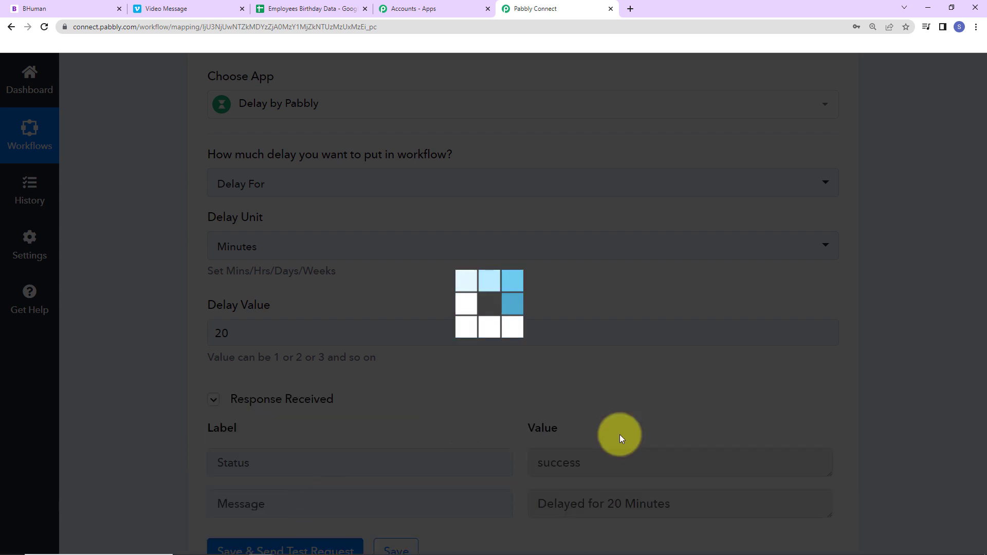
# Add a BHuman.ai action with the Get Generated Video event after the delay and connect it through the existing BHuman.ai #2 connection.
pyautogui.scroll(-2, 888, 366)
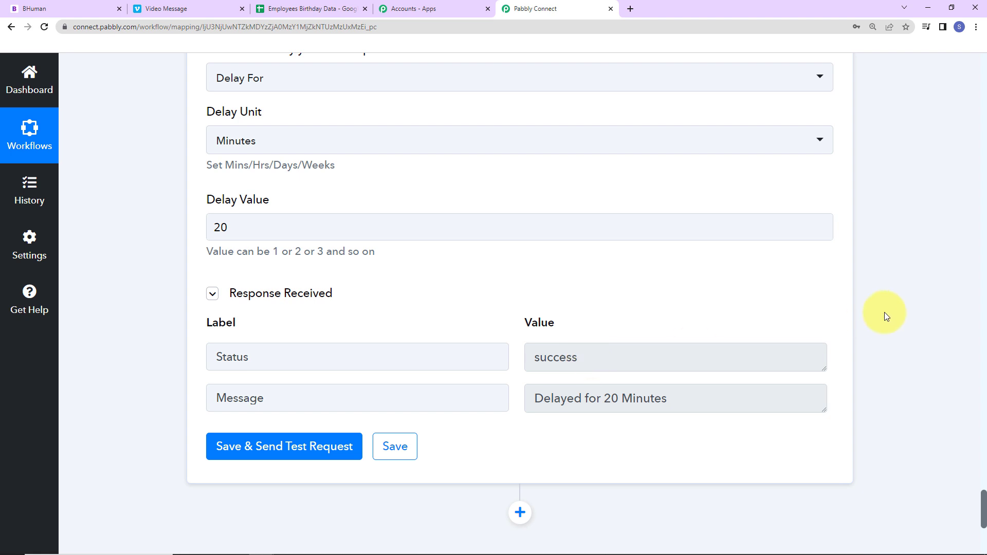
pyautogui.scroll(-4, 919, 275)
pyautogui.click(519, 274)
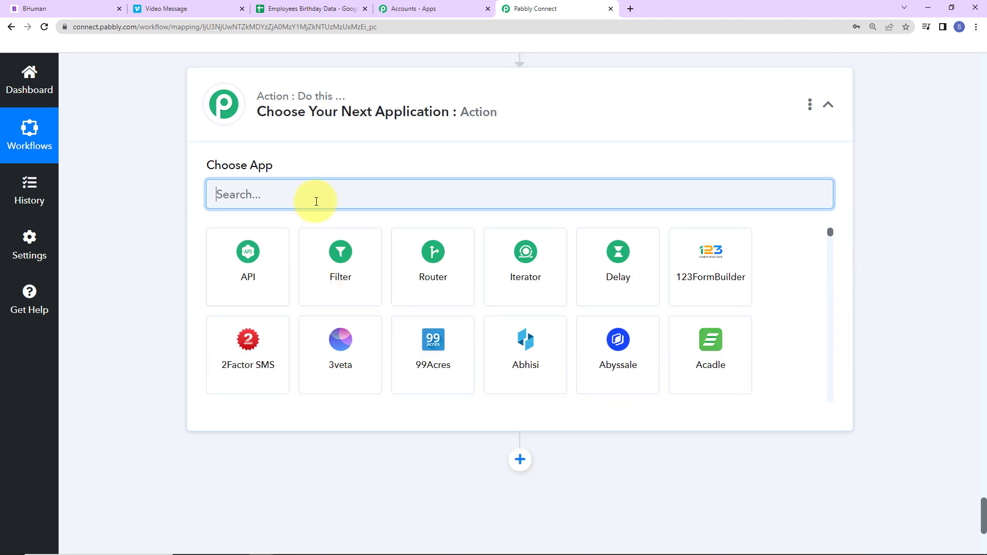
pyautogui.write('bhum')
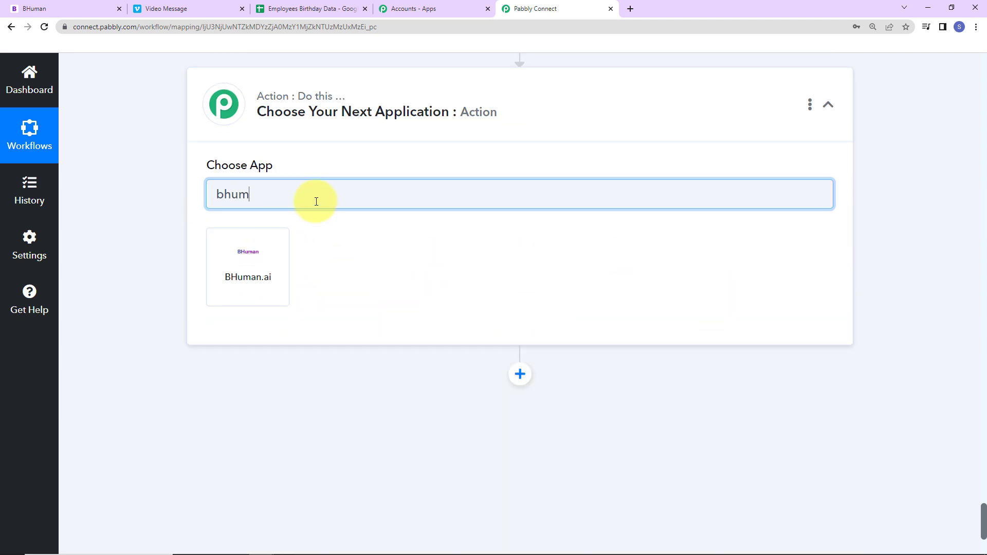
pyautogui.click(235, 284)
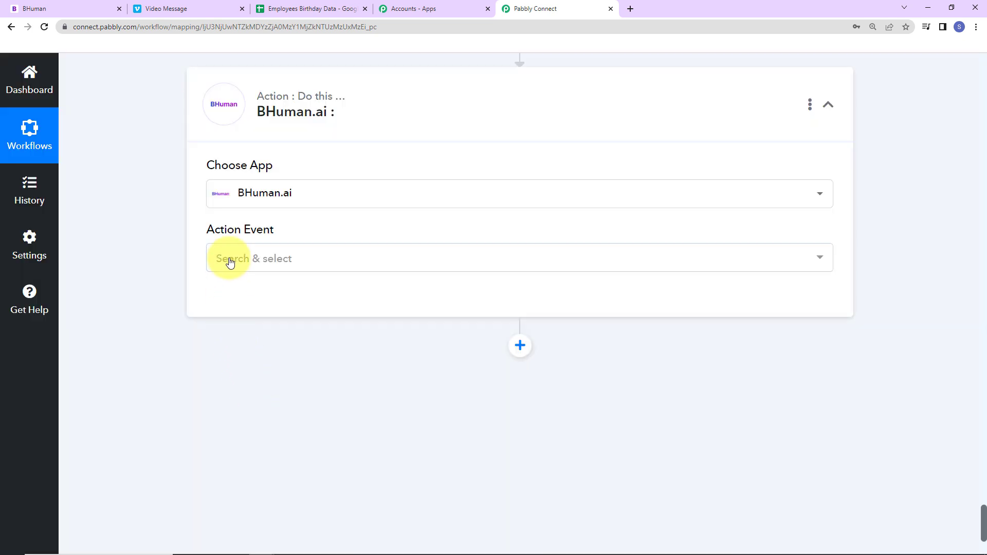
pyautogui.click(230, 260)
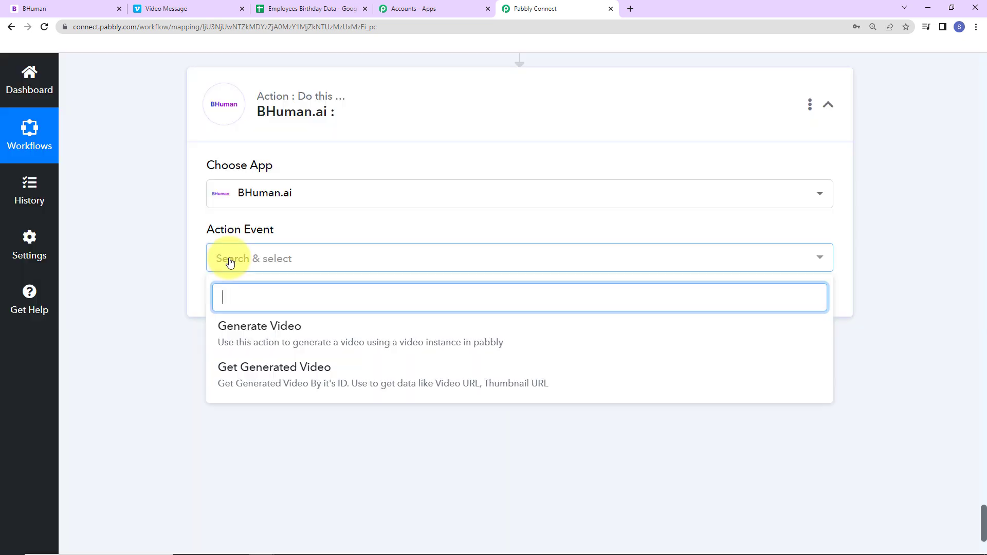
pyautogui.click(238, 371)
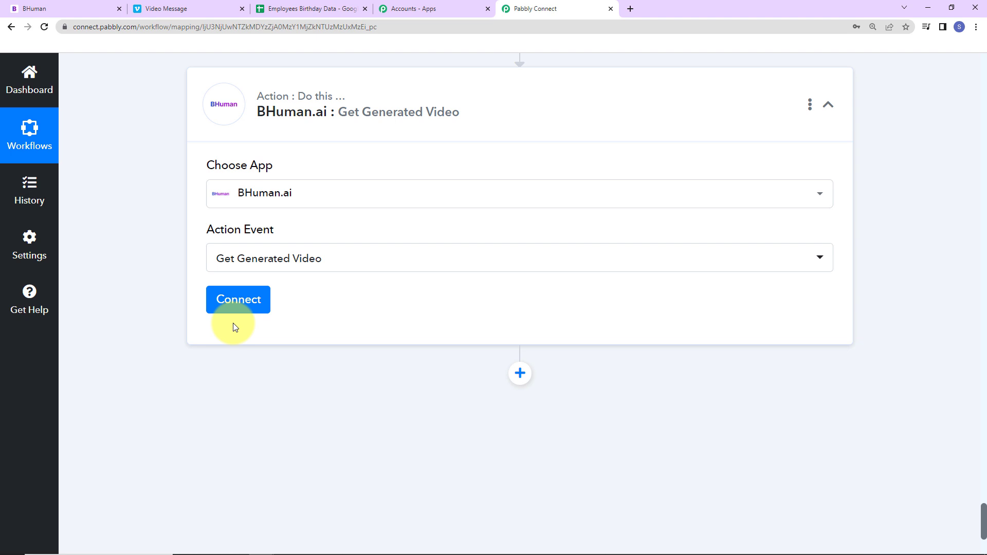
pyautogui.click(234, 303)
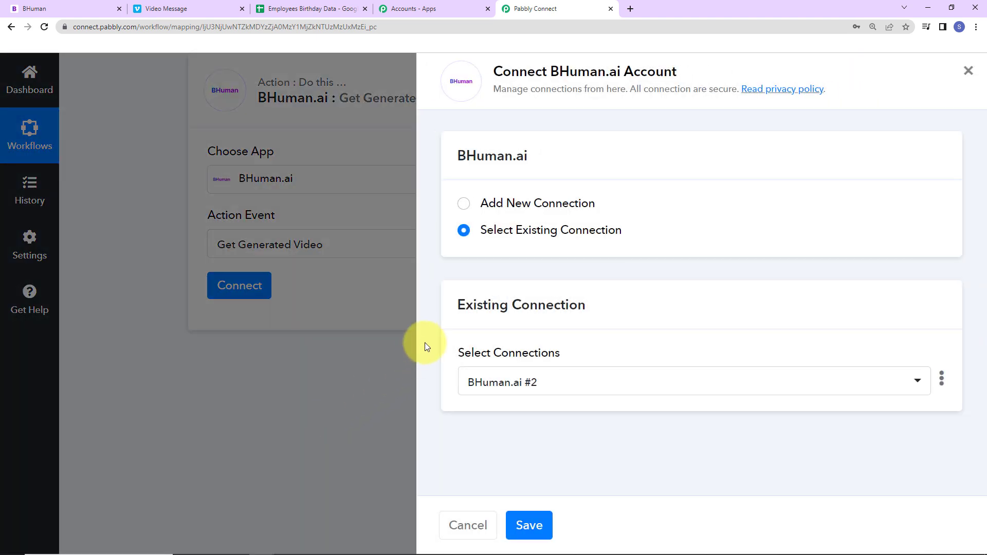
pyautogui.click(517, 526)
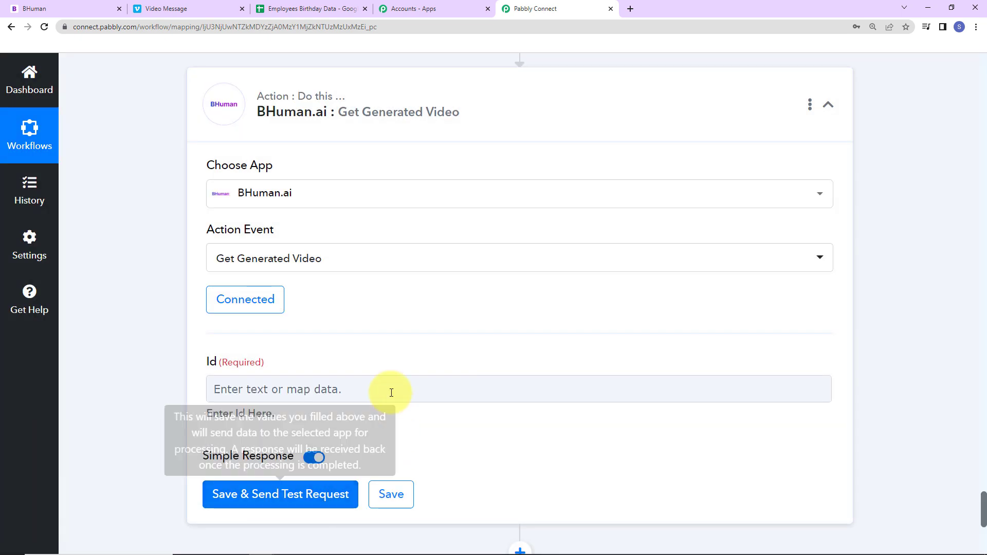
# Map the required Id to Result 0 from the BHuman.ai Generate Video step and save with a test request.
pyautogui.scroll(-3, 392, 393)
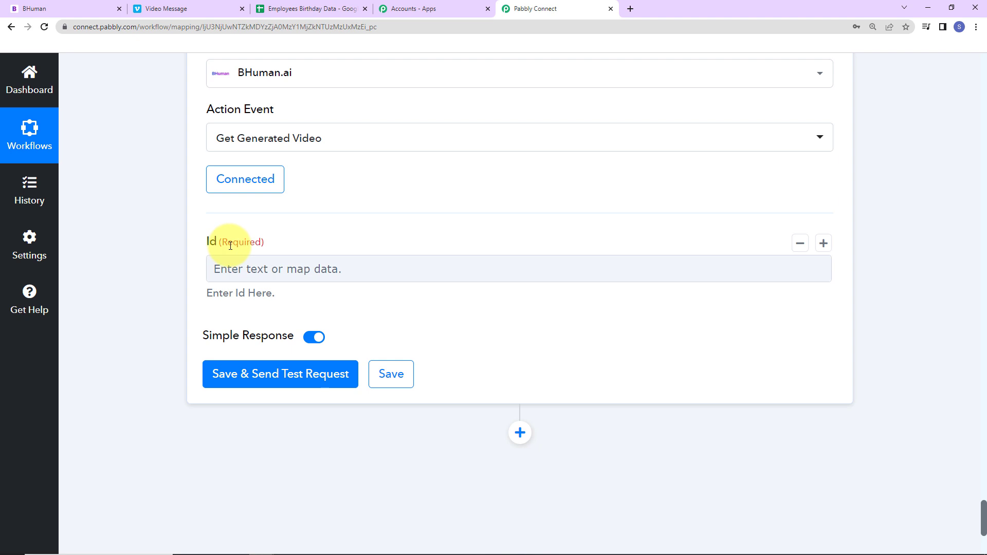
pyautogui.click(247, 270)
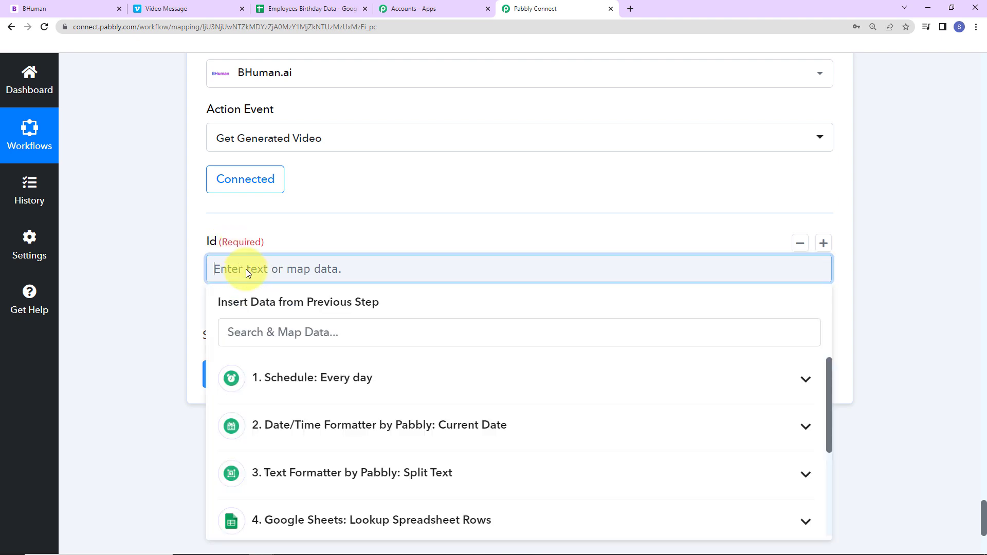
pyautogui.scroll(-3, 306, 427)
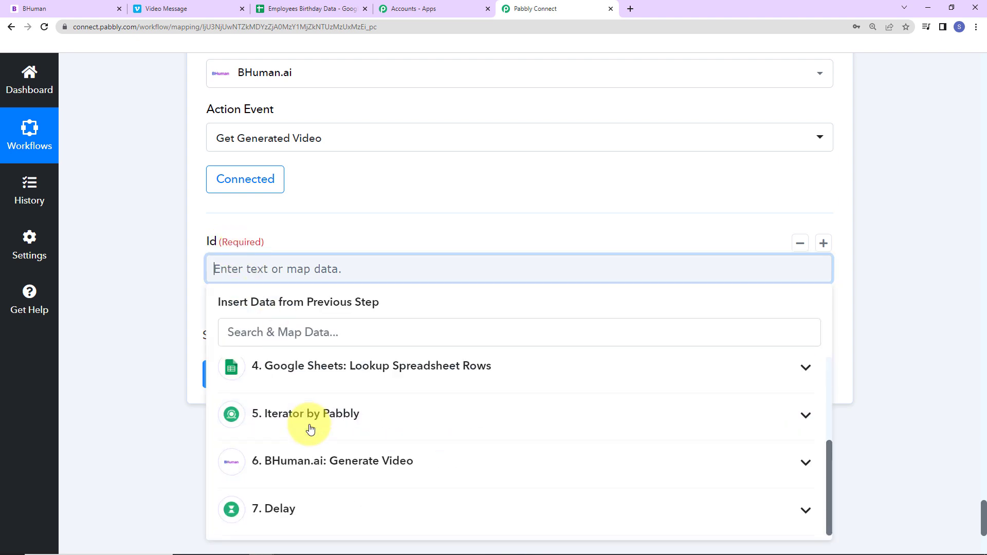
pyautogui.click(301, 479)
pyautogui.scroll(-1, 391, 437)
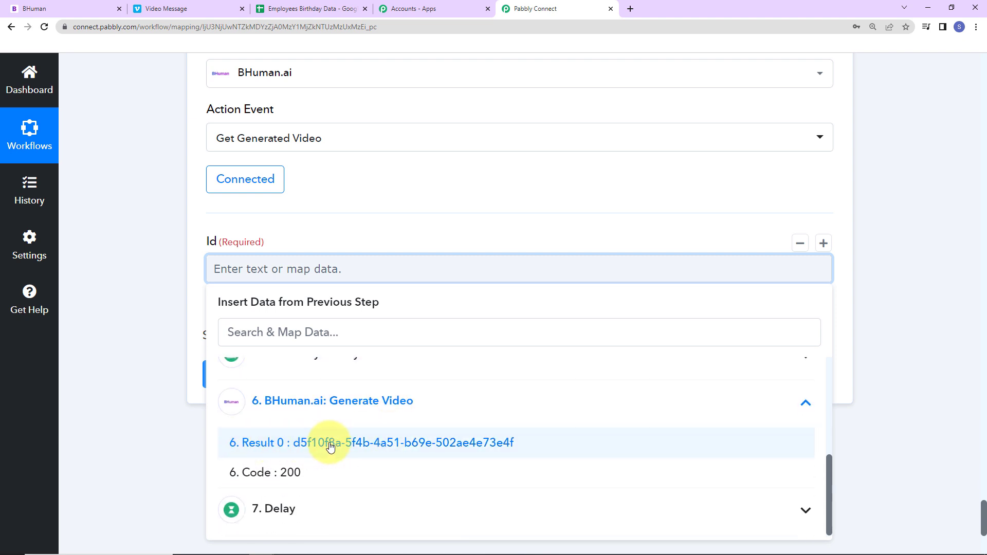
pyautogui.click(448, 443)
pyautogui.click(379, 179)
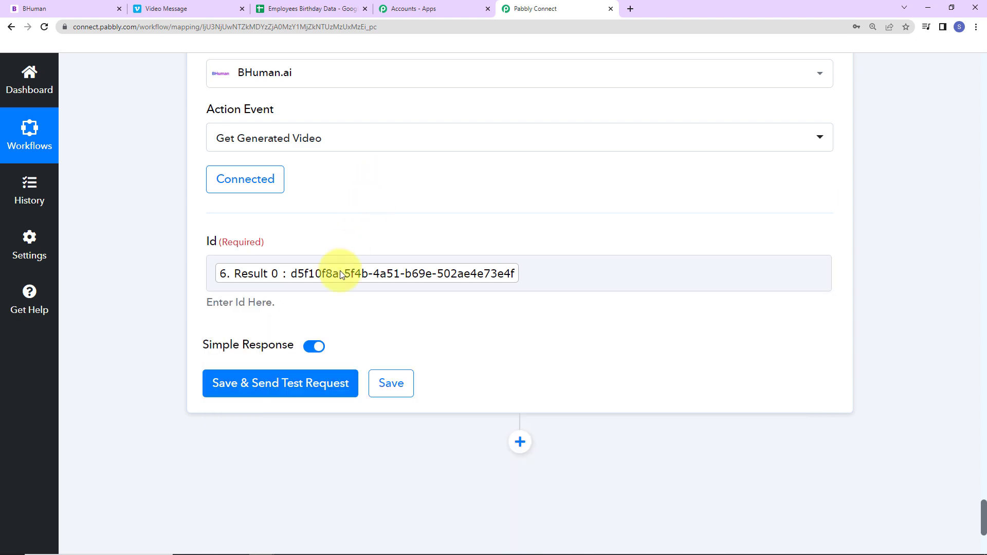
pyautogui.click(280, 383)
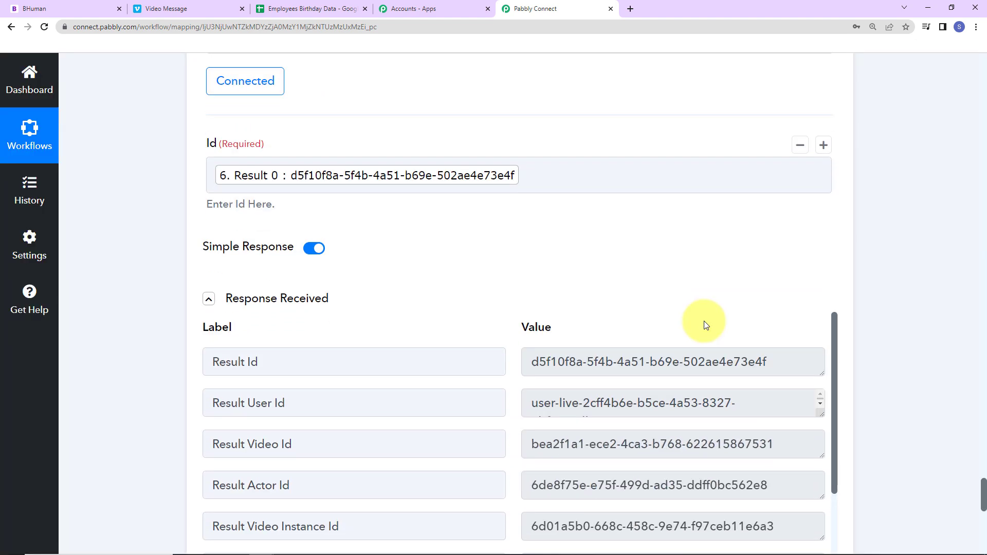
# Check the result status in the Get Generated Video response and open the generated sample video of birthday-wishes in BHuman.
pyautogui.scroll(-3, 704, 324)
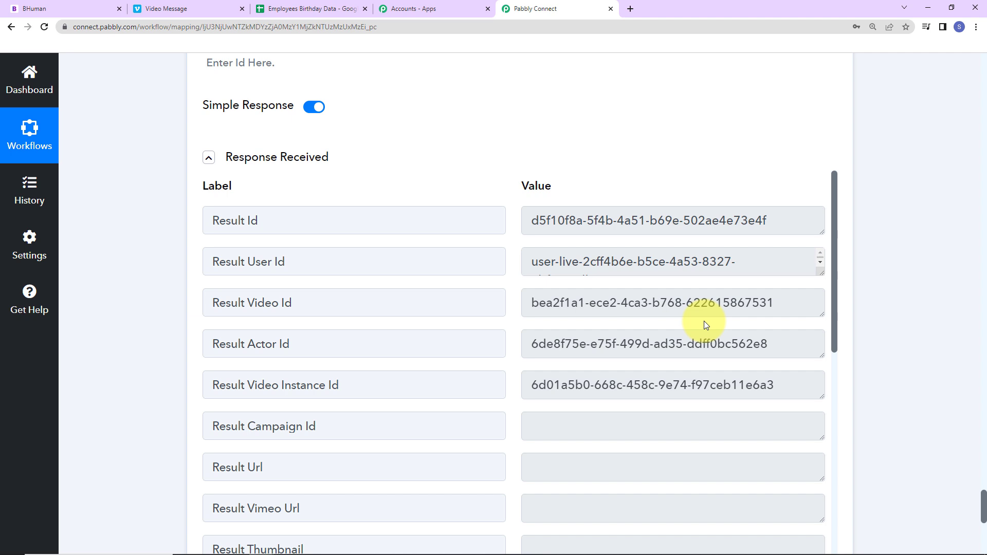
pyautogui.scroll(-4, 705, 324)
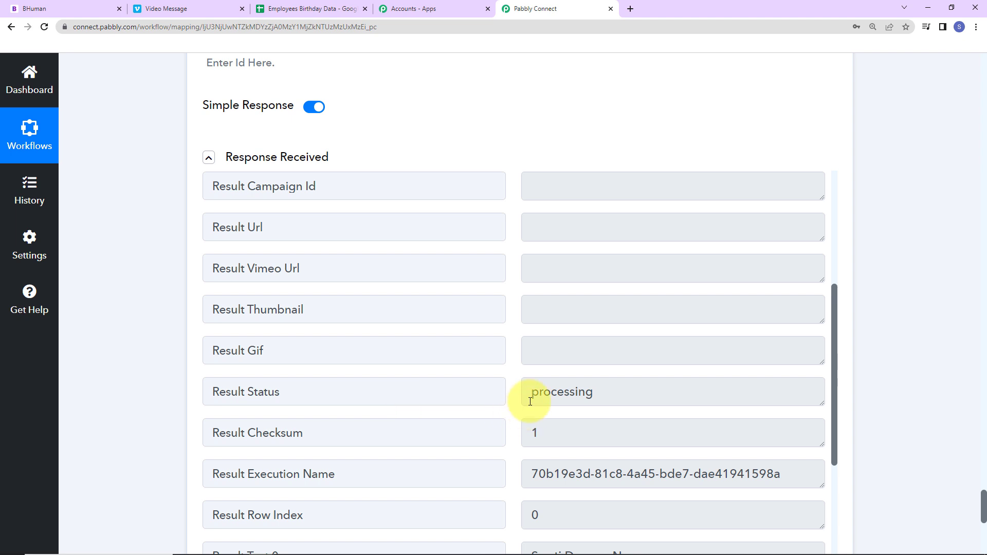
pyautogui.moveTo(530, 396); pyautogui.dragTo(615, 394)
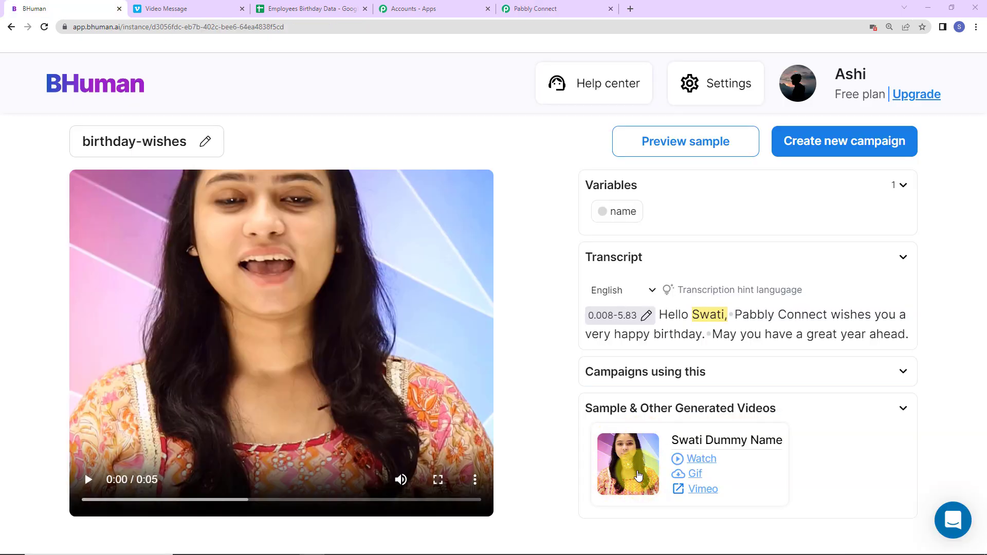
pyautogui.click(632, 474)
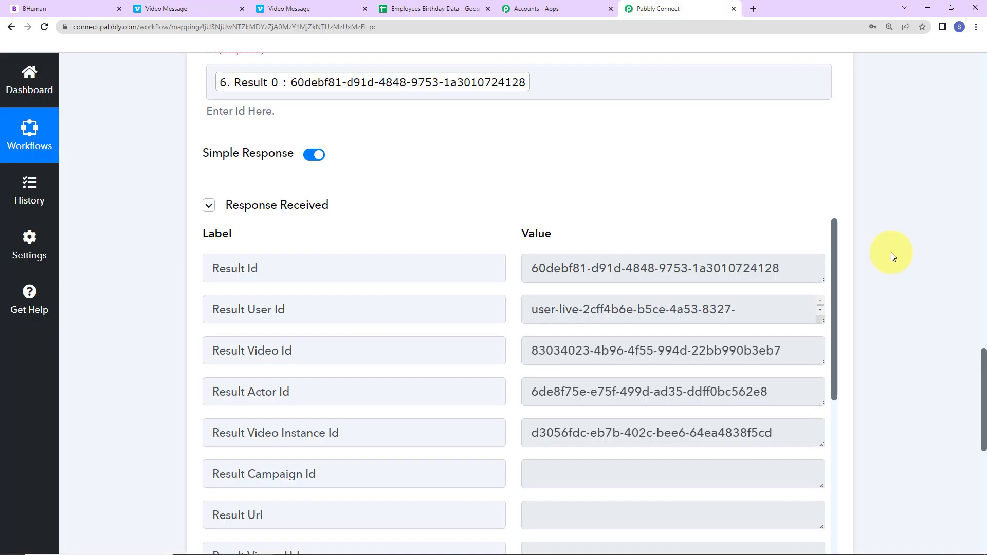
# Save the Get Generated Video action with another test request and examine the full Result Url in its response.
pyautogui.scroll(-7, 875, 273)
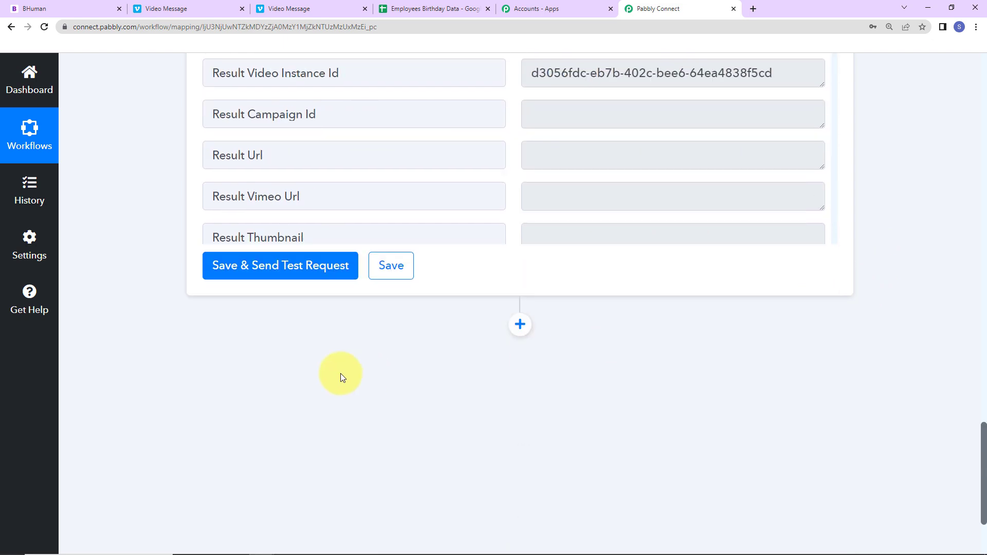
pyautogui.click(281, 267)
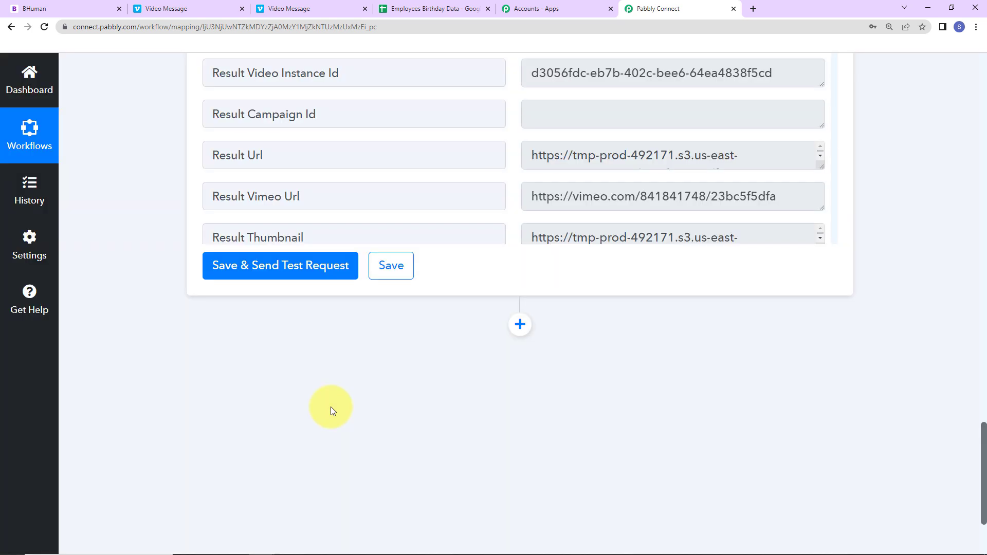
pyautogui.scroll(2, 330, 390)
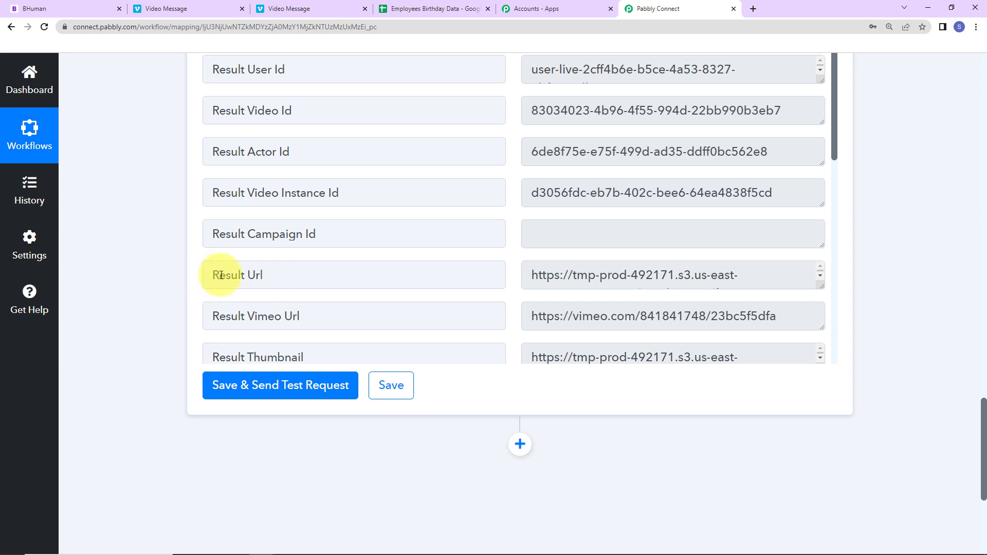
pyautogui.moveTo(822, 286); pyautogui.dragTo(834, 350)
pyautogui.moveTo(716, 313); pyautogui.dragTo(530, 275)
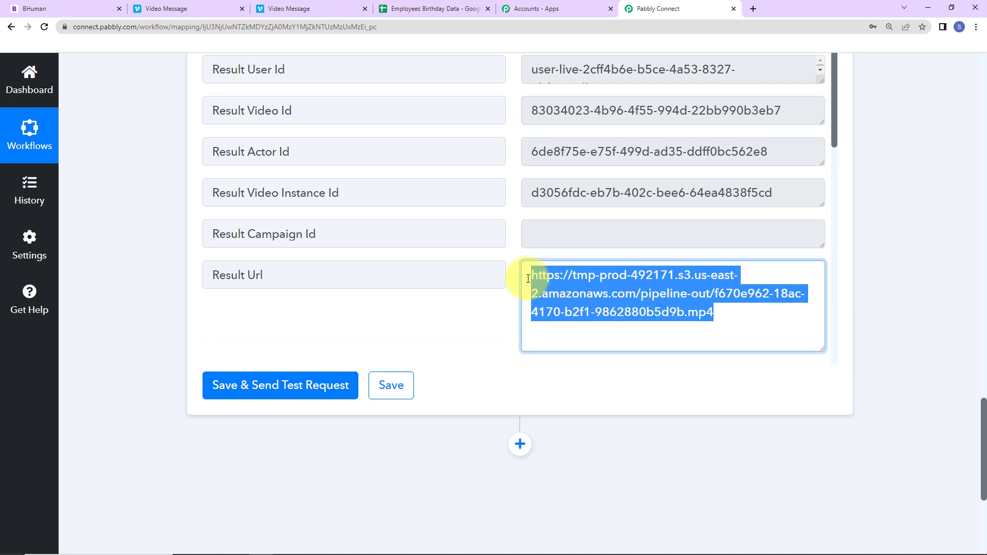
pyautogui.click(725, 409)
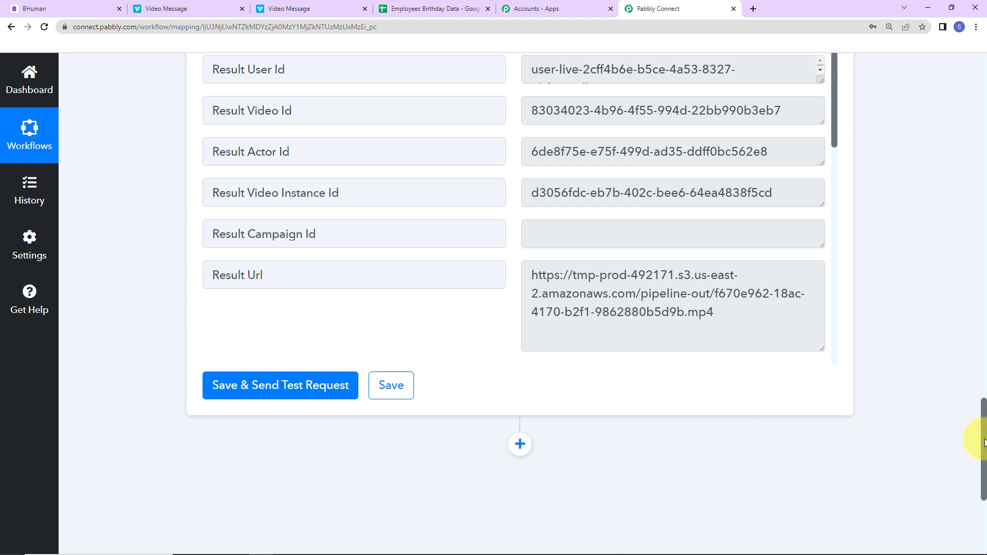
# Review the workflow's Schedule trigger and its Date/Time Formatter, Text Formatter and Google Sheets lookup actions, collapsing each one after viewing.
pyautogui.moveTo(984, 443); pyautogui.dragTo(937, 72)
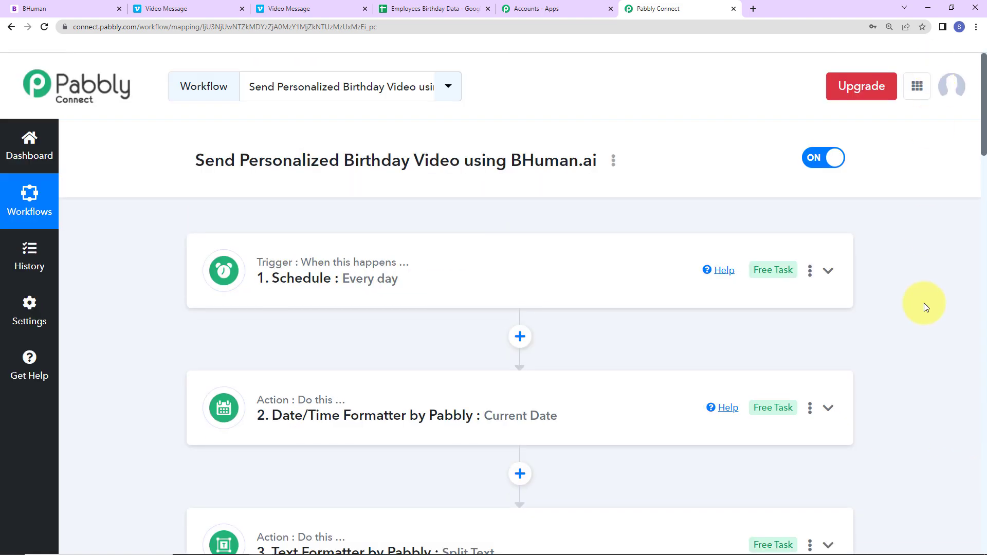
pyautogui.click(829, 271)
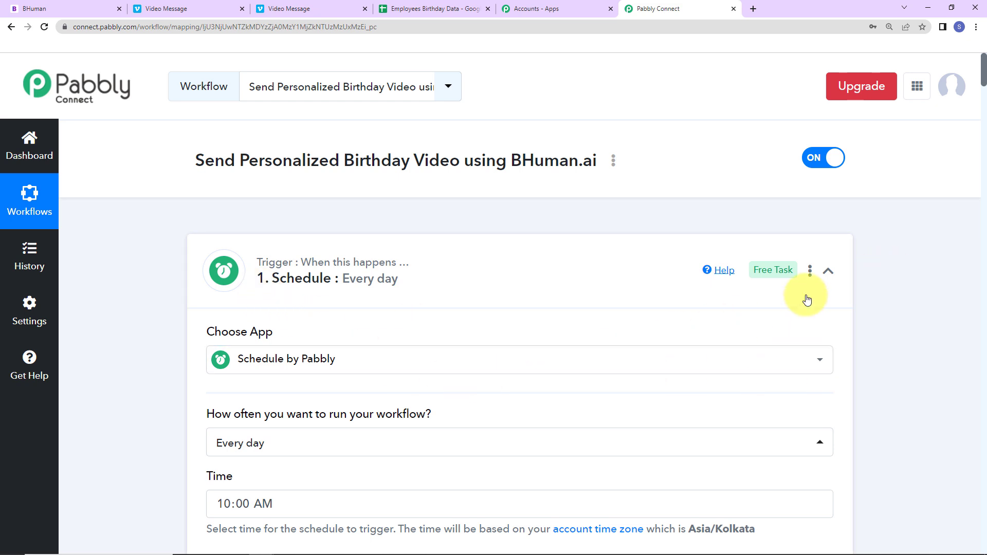
pyautogui.click(829, 275)
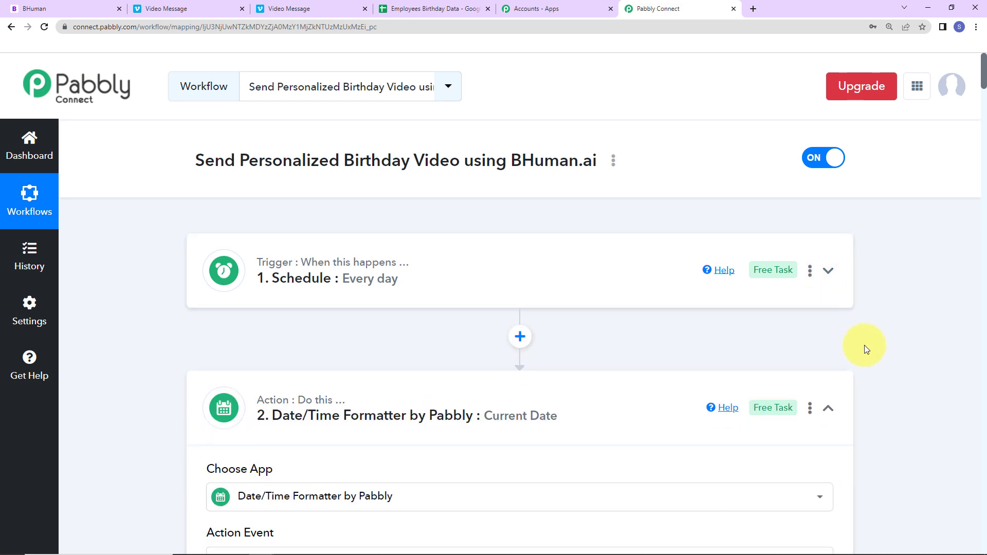
pyautogui.click(829, 409)
pyautogui.scroll(-5, 890, 394)
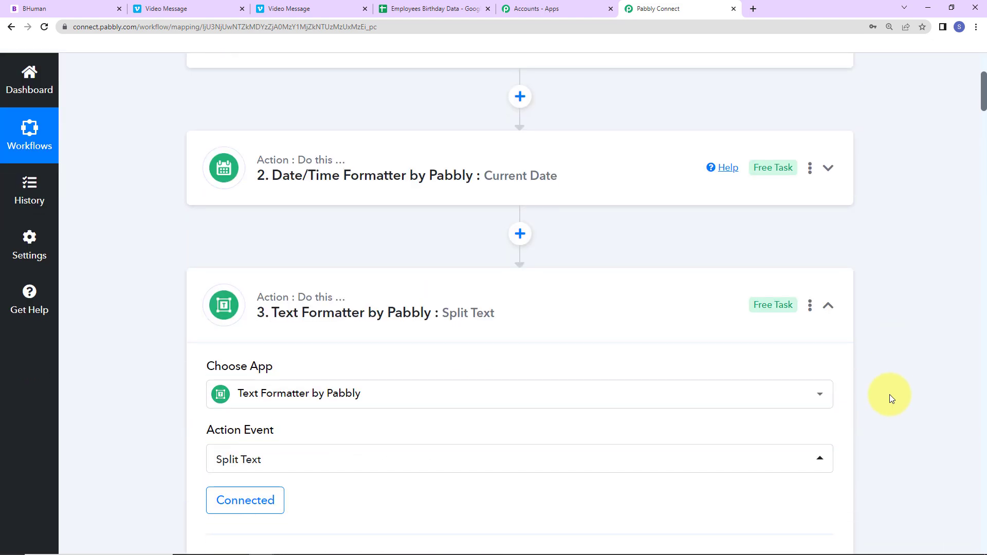
pyautogui.click(828, 306)
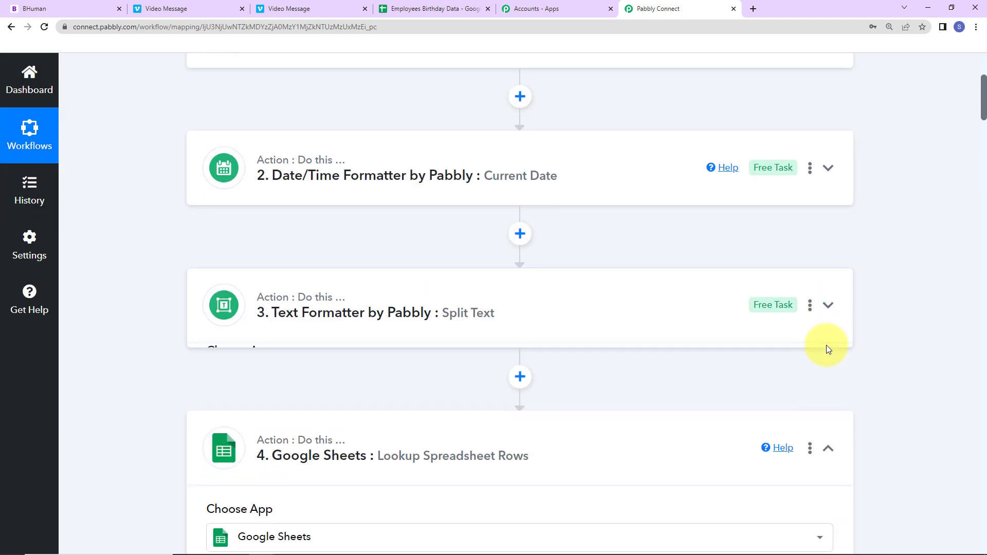
pyautogui.scroll(-2, 874, 390)
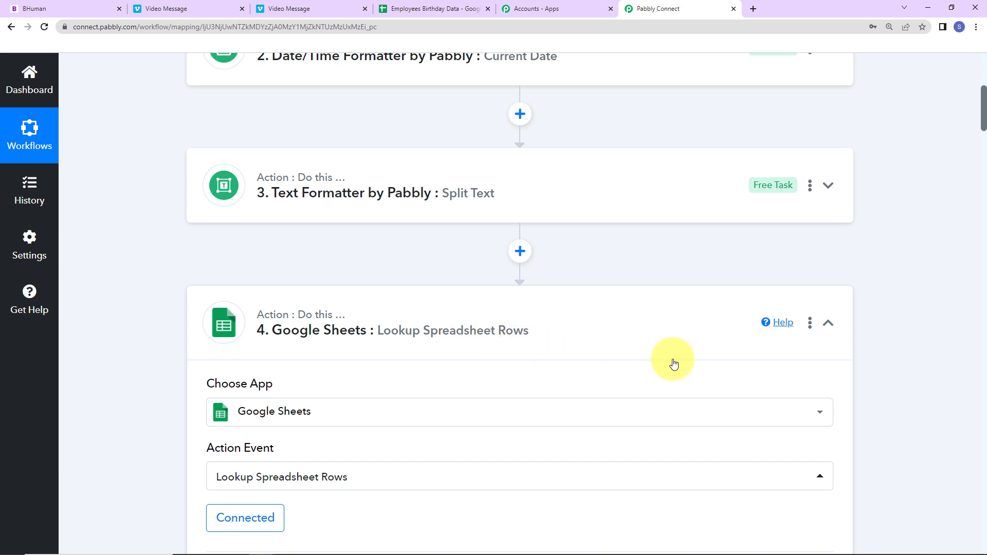
pyautogui.click(828, 323)
# Review the Iterator, BHuman.ai Generate Video, Delay and Get Generated Video actions, collapsing each one after viewing.
pyautogui.scroll(-2, 875, 375)
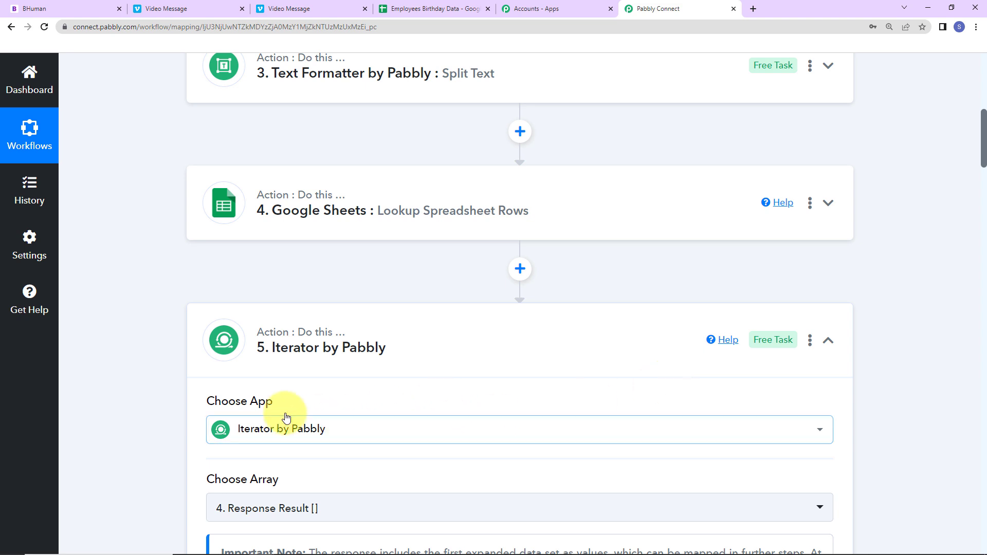
pyautogui.click(827, 341)
pyautogui.scroll(-2, 864, 385)
pyautogui.scroll(-2, 864, 385)
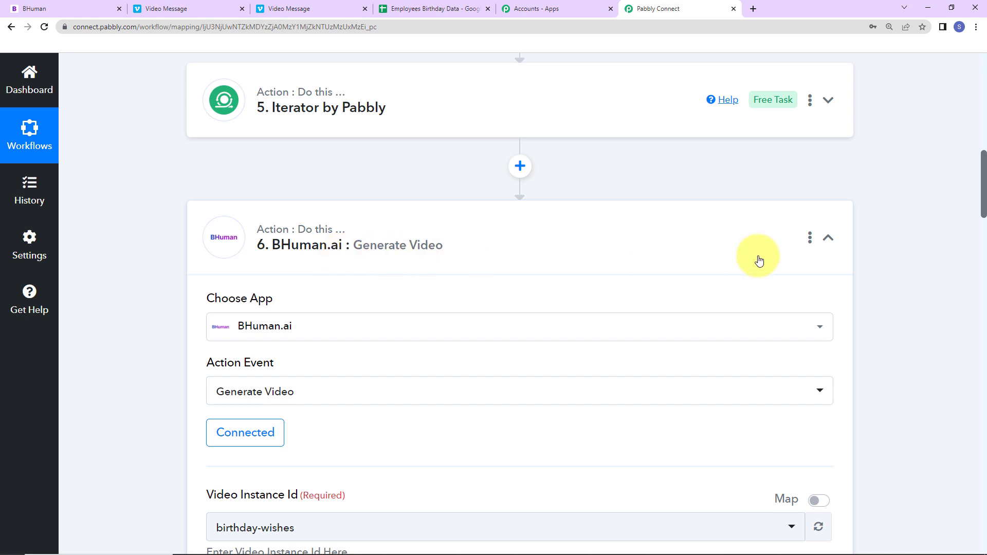
pyautogui.click(829, 238)
pyautogui.scroll(-2, 831, 322)
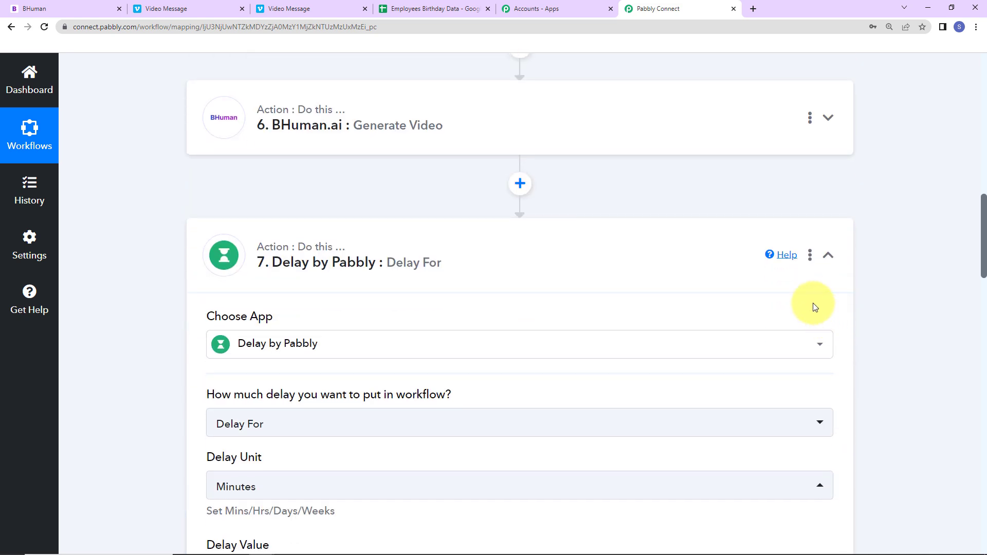
pyautogui.click(826, 258)
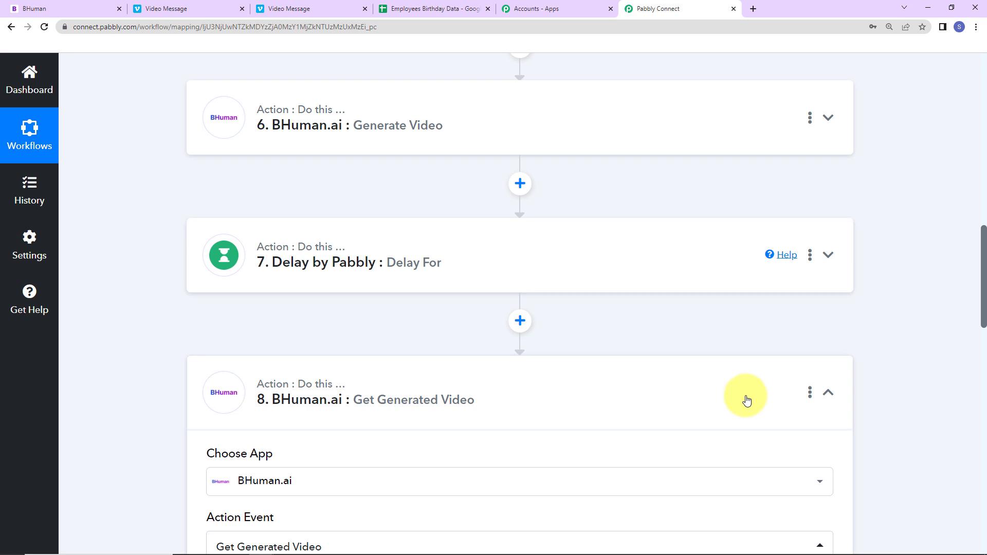
pyautogui.click(828, 392)
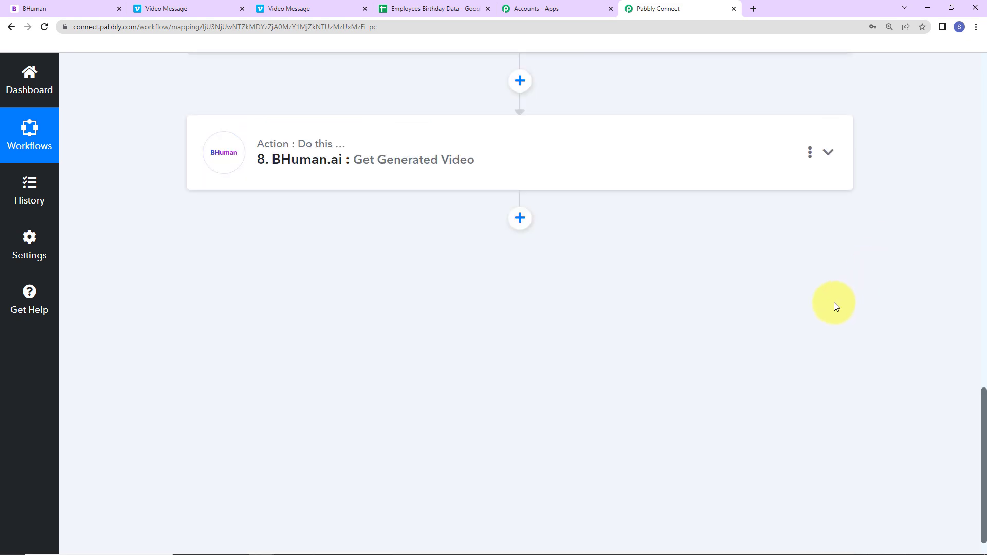
pyautogui.scroll(20, 834, 303)
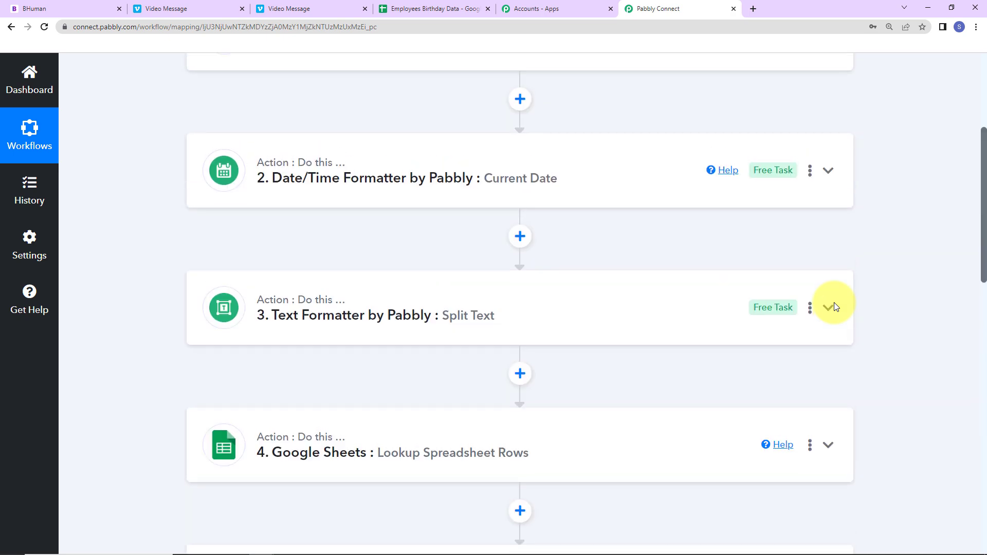